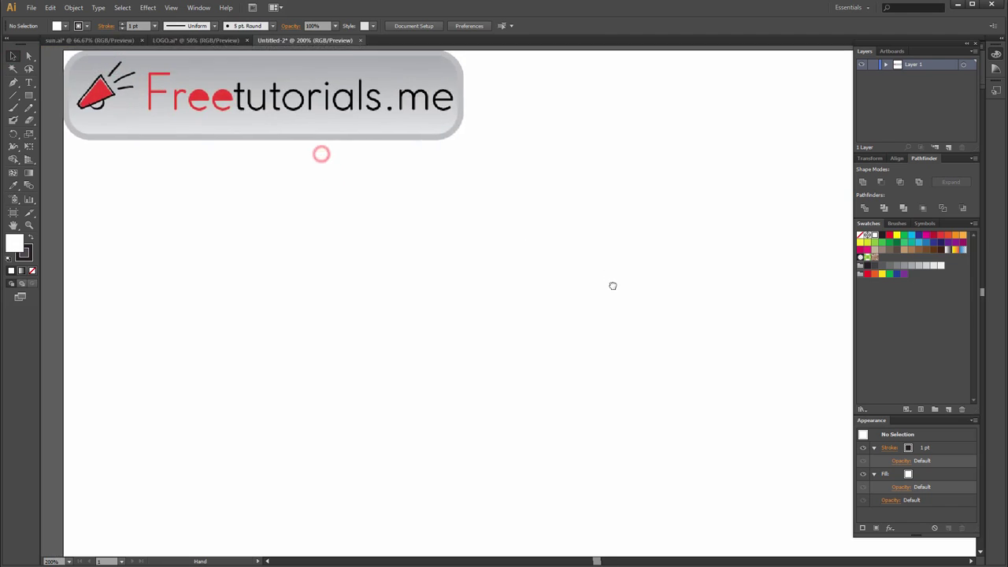
- Draw a rectangle 100 px wide and 50 px high on the artboard
scroll(537, 275, "down", 1)
left_click(28, 95)
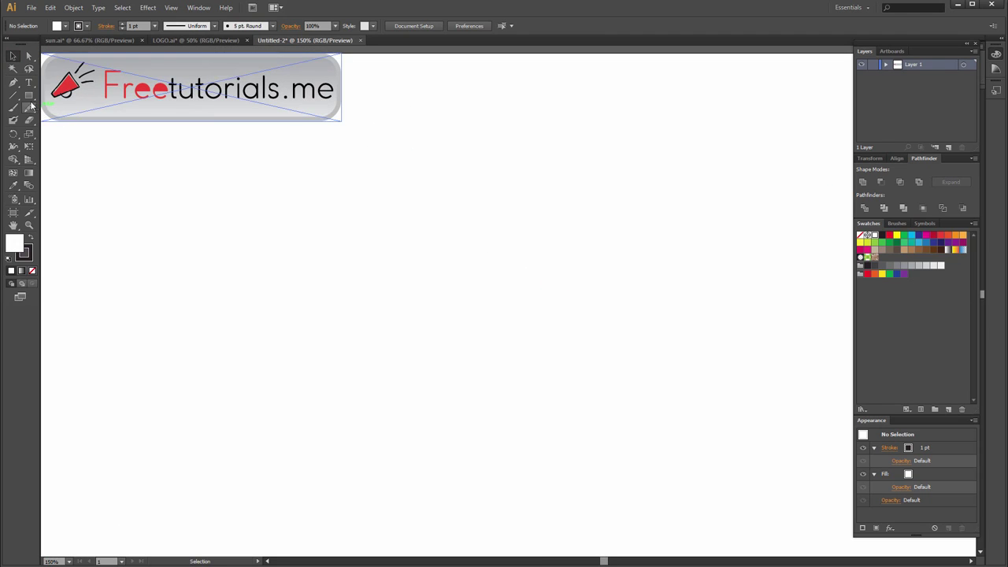
left_click(535, 237)
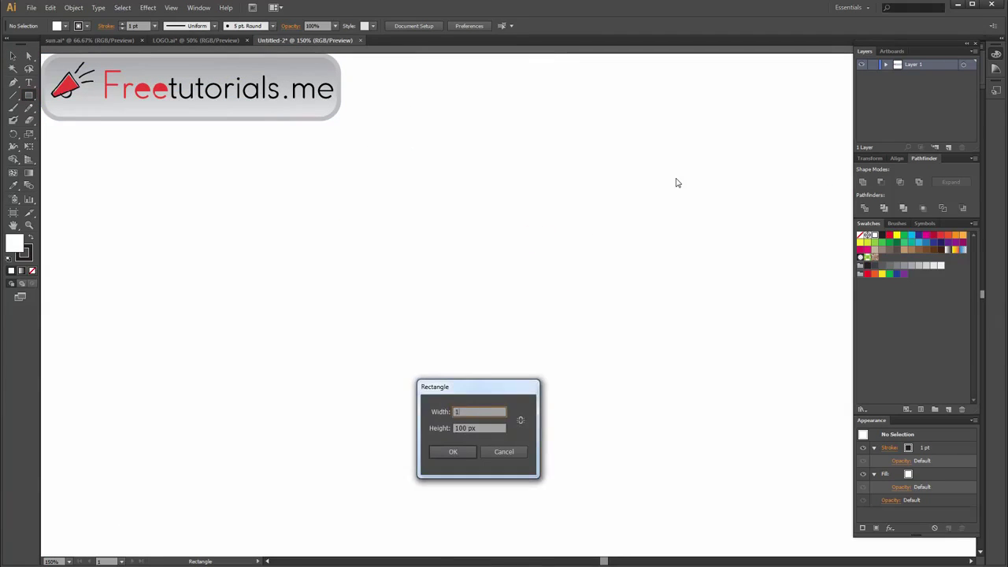
key("Tab")
type("50")
key("Return")
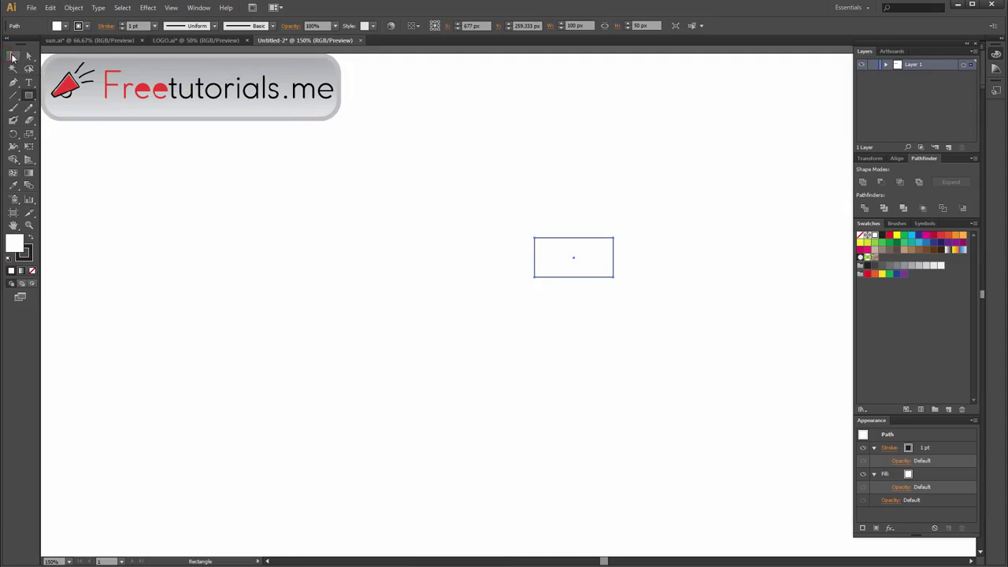
left_click(13, 57)
left_click(418, 125)
- Move the rectangle's upper-right anchor point -10 px horizontally and 0 px vertically to slant that side
scroll(599, 212, "up", 2)
left_click_drag(675, 250, 722, 160)
scroll(605, 187, "up", 3)
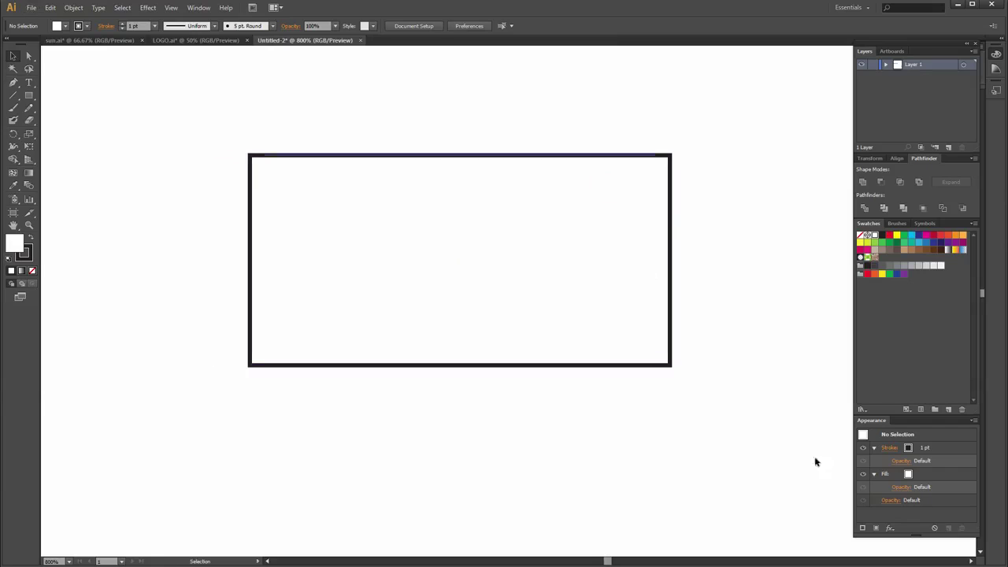
key("a")
left_click(812, 544)
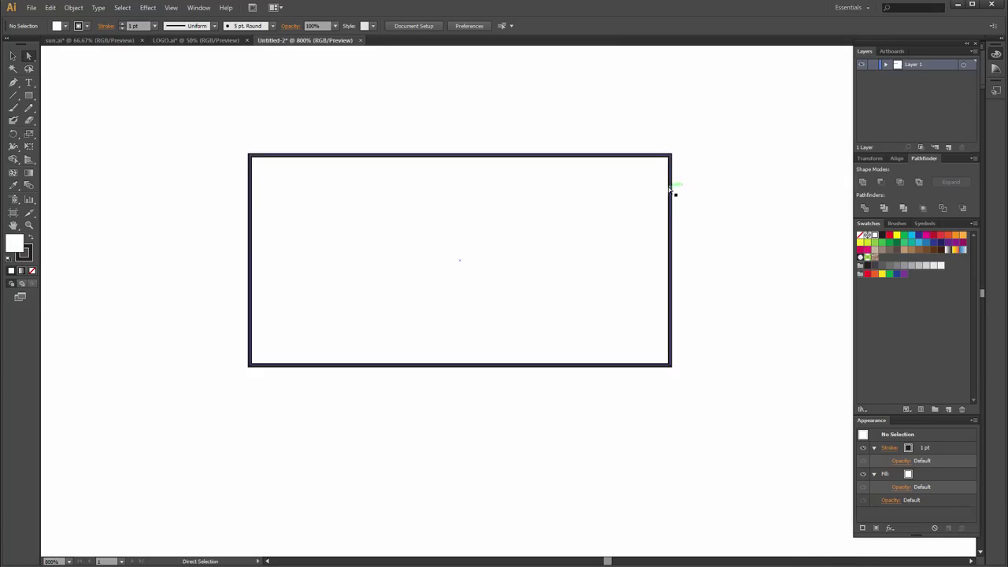
left_click(670, 190)
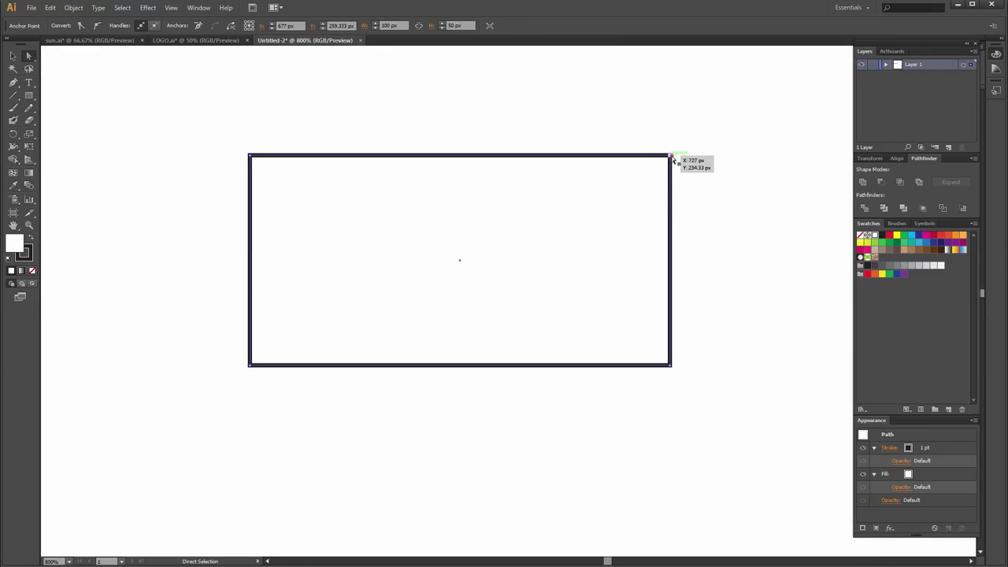
left_click(670, 155)
key("Down")
key("Return")
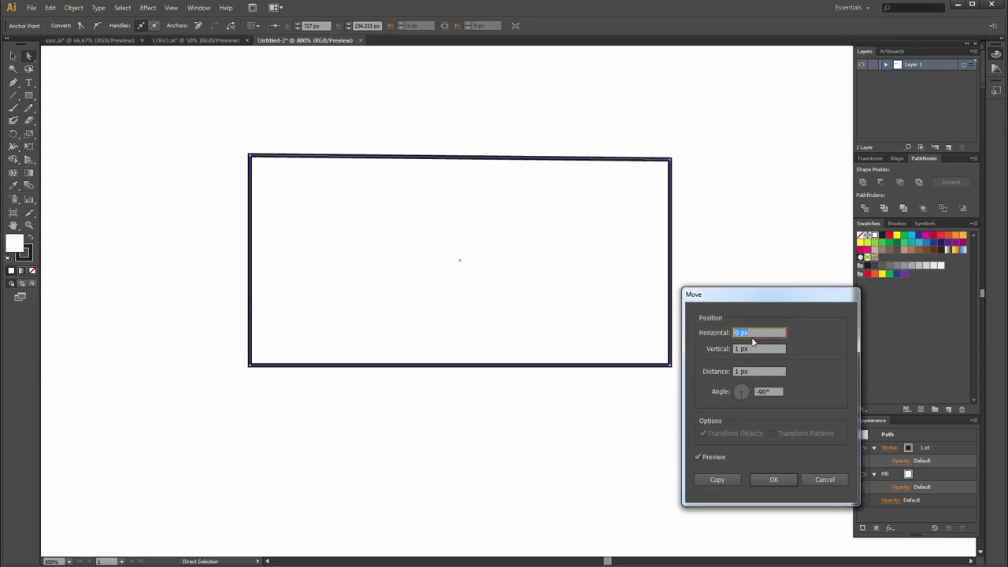
type("10")
key("Tab")
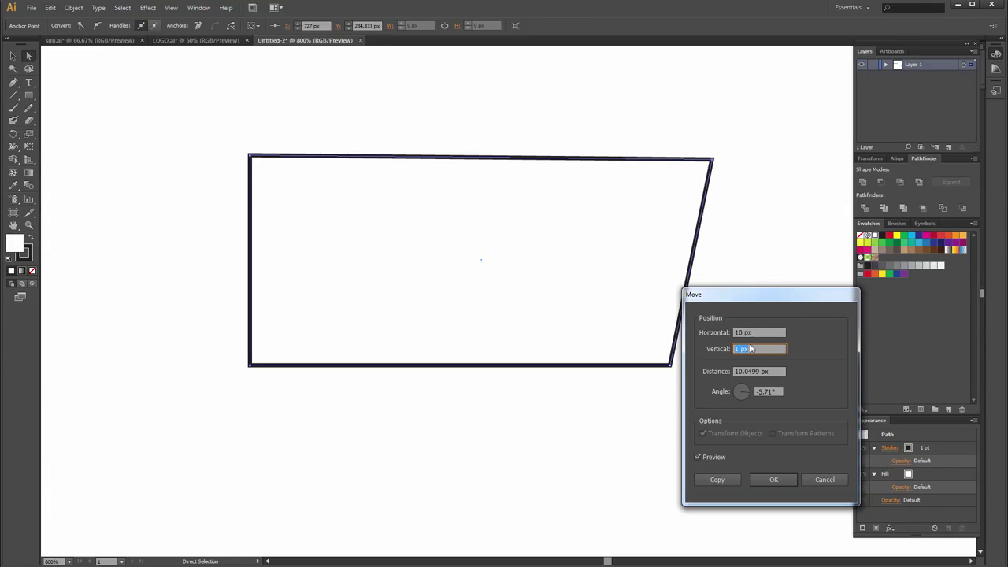
left_click(734, 332)
type("-")
key("Tab")
type("0")
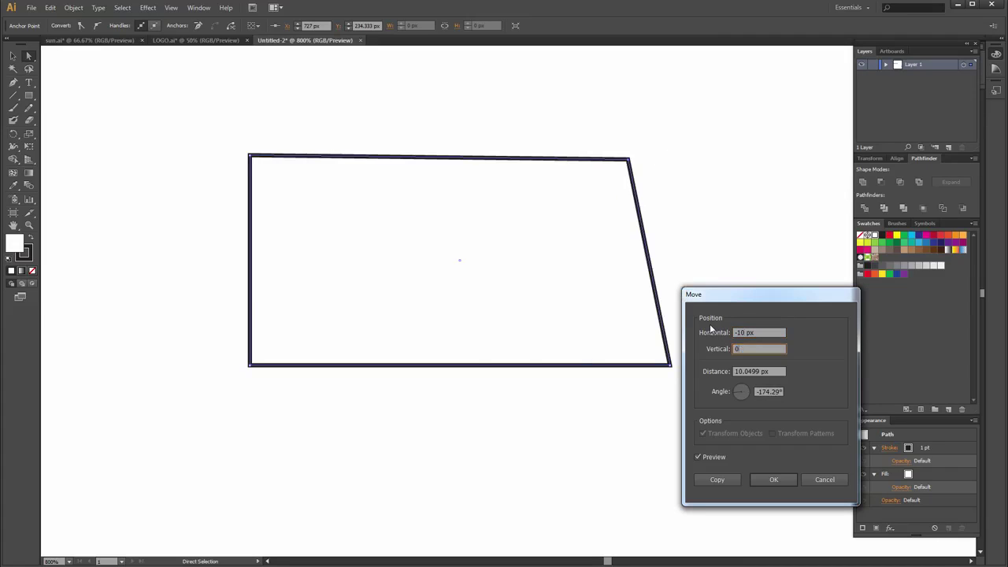
key("Tab")
type("10")
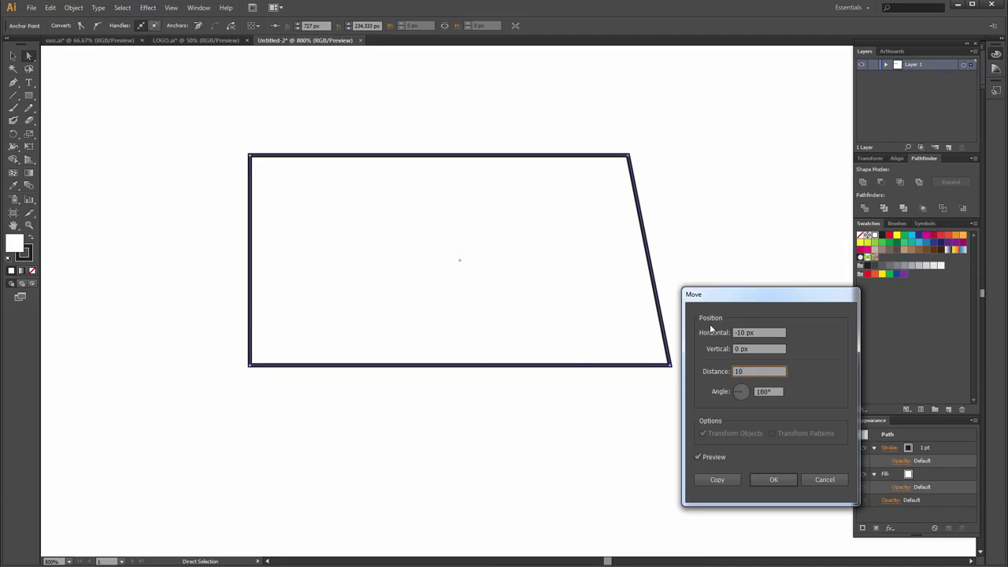
left_click(787, 482)
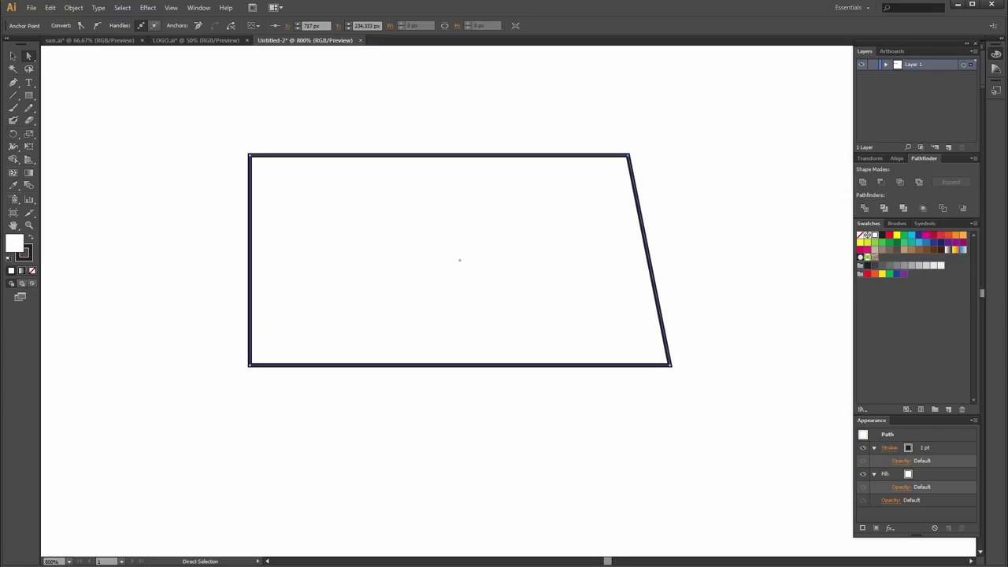
- Apply a Round Corners effect with a 10 px radius to the slanted shape
left_click(12, 55)
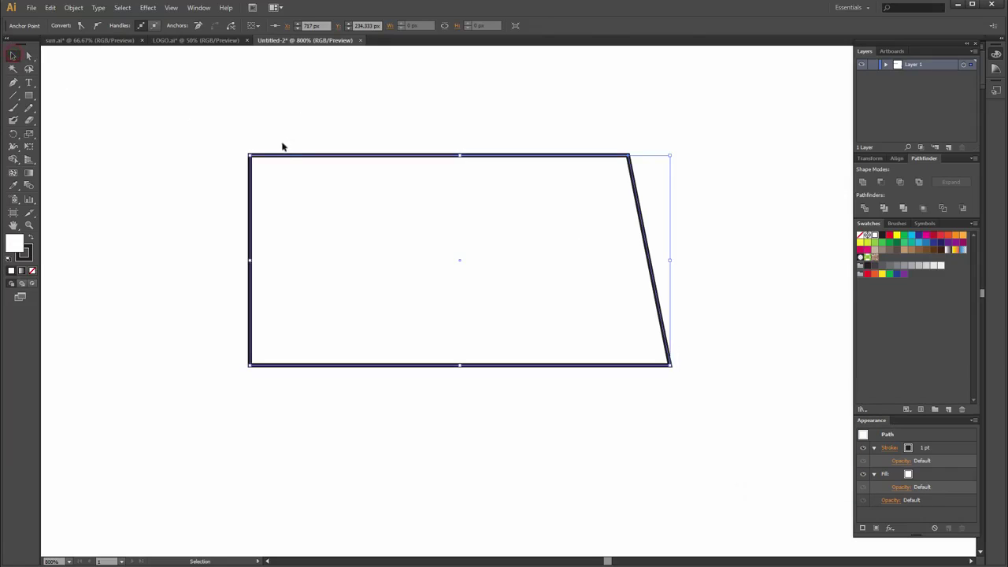
left_click(147, 7)
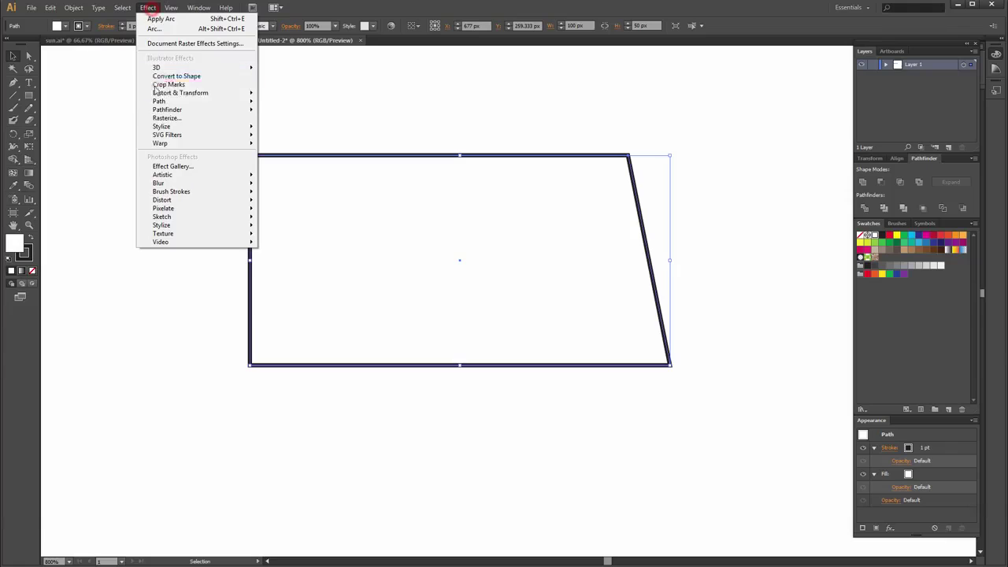
left_click(169, 126)
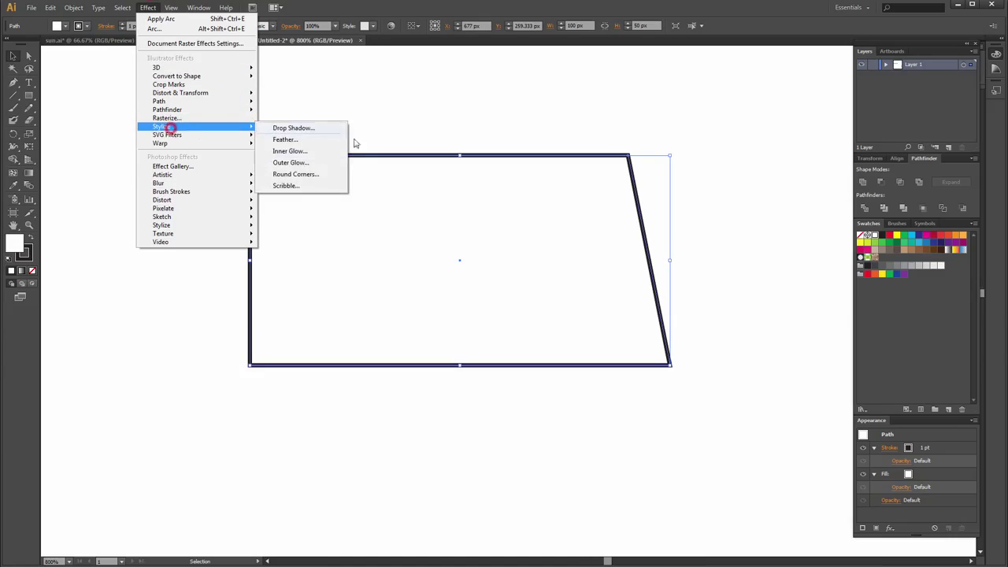
left_click(306, 172)
left_click(624, 281)
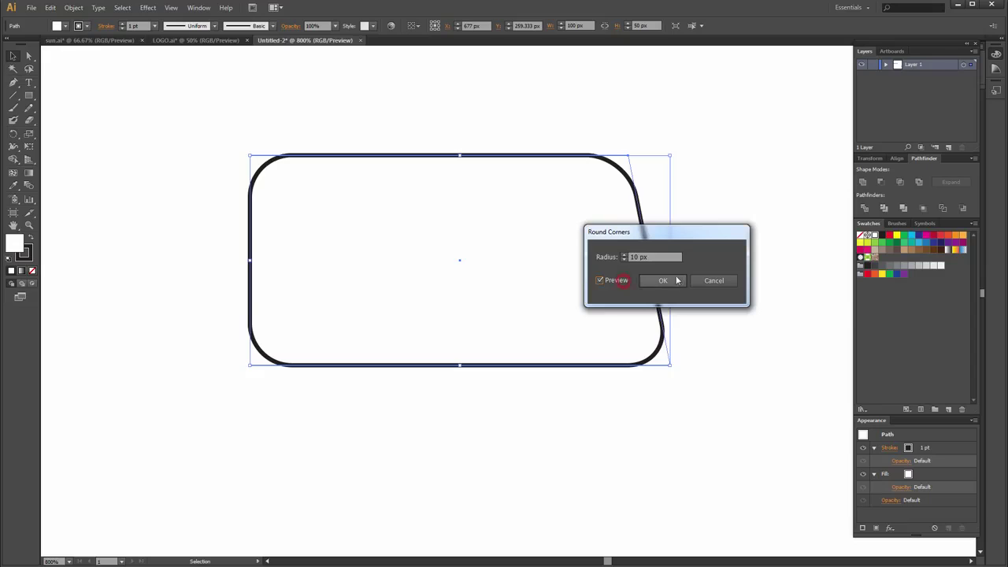
left_click(679, 280)
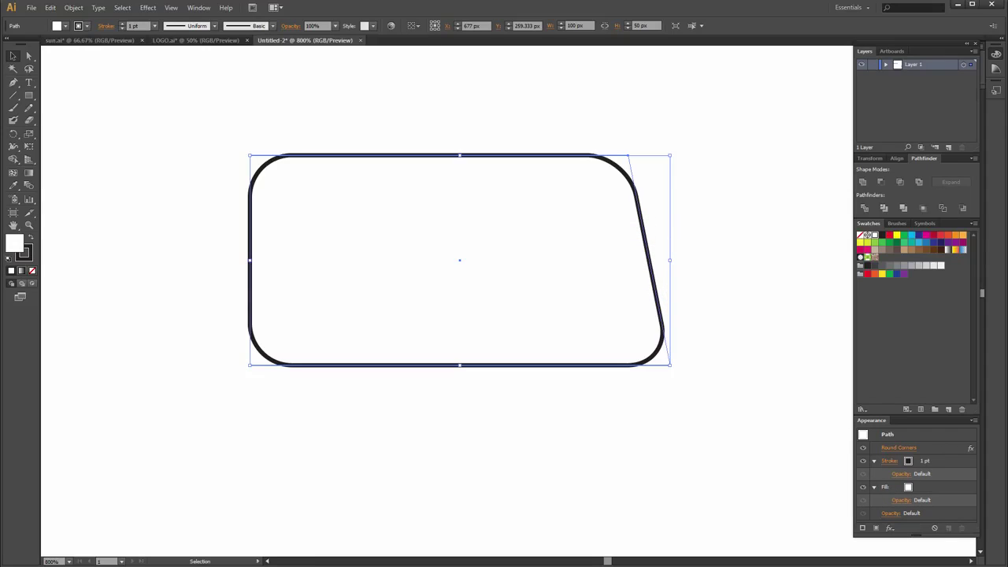
- Draw a small rounded rectangle about 11.4 by 6.3 px as a bumper over the body's left edge near the bottom
left_click(29, 94)
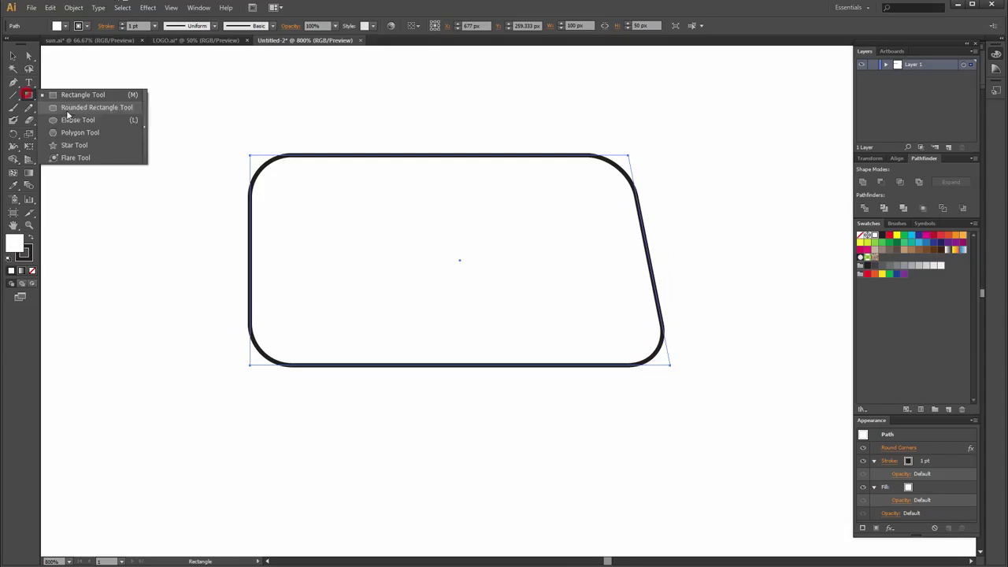
left_click(70, 108)
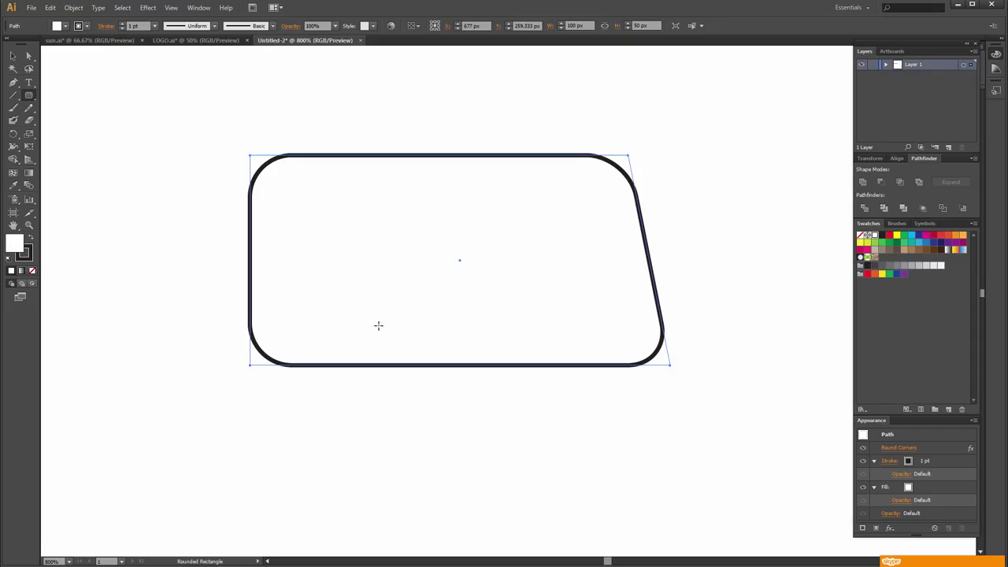
left_click_drag(226, 316, 275, 342)
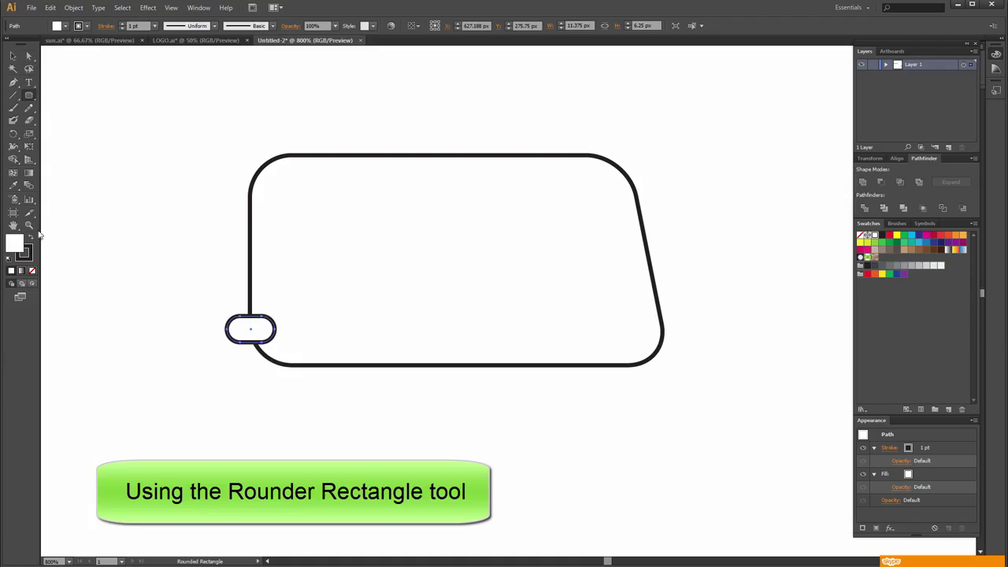
- Duplicate the bumper onto the body's right edge at the same height
key("v")
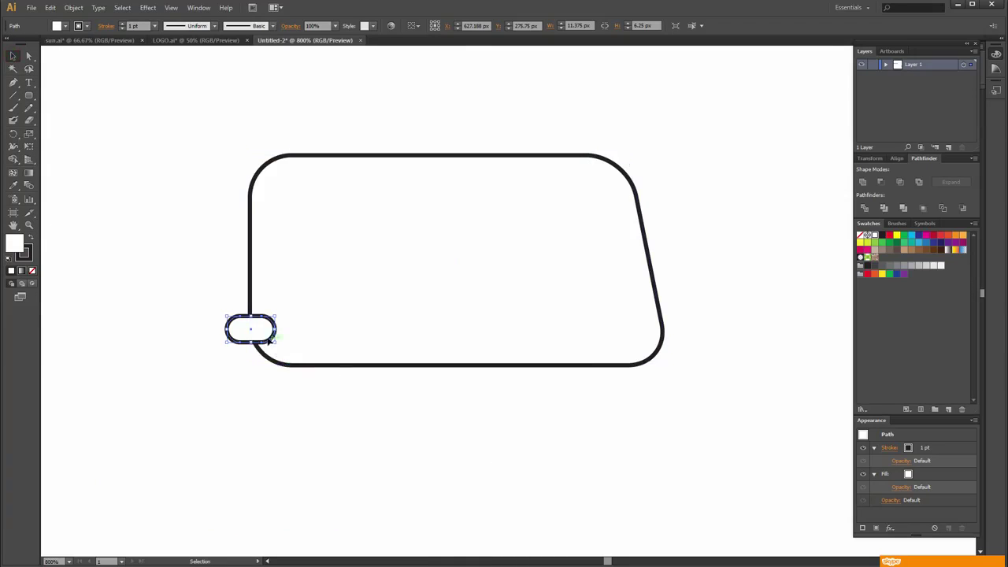
left_click_drag(251, 334, 664, 340)
left_click(711, 332)
- Draw a circle 18 px wide and 18 px high inside the vehicle body
key("ctrl+minus")
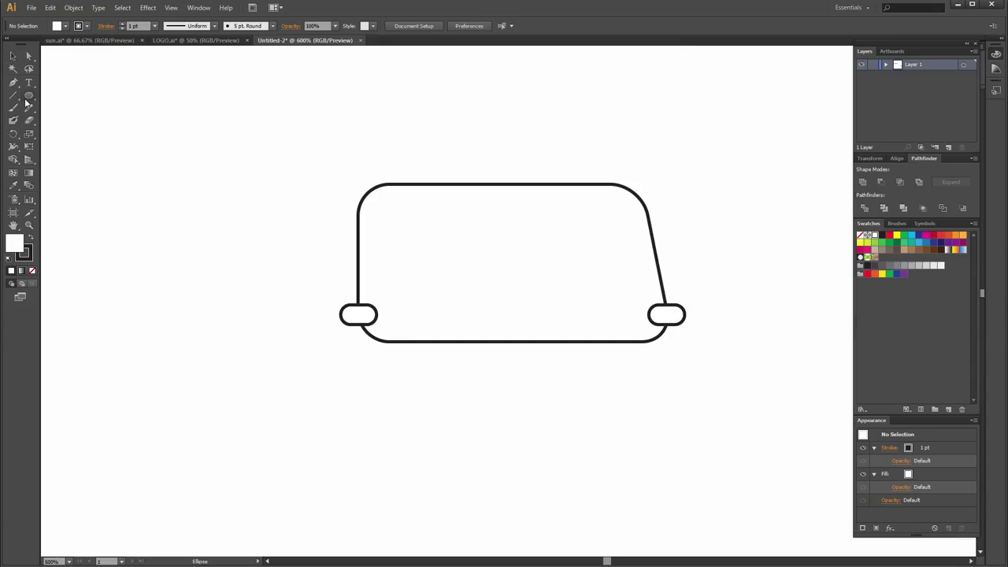
left_click(462, 209)
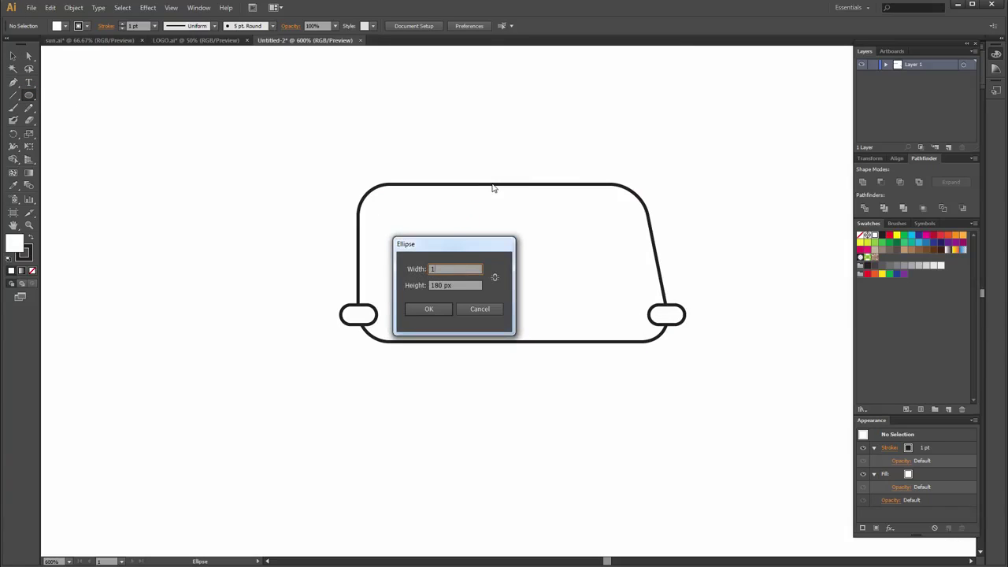
key("Tab")
type("18")
key("Return")
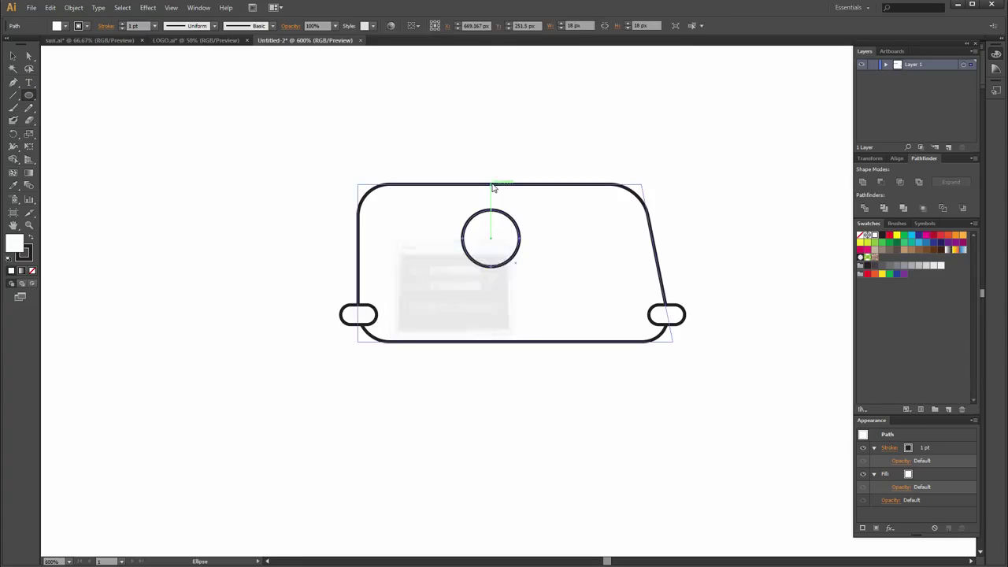
- Place the circle on the body's lower edge beside the left bumper and nest concentric copies of 14 px and about 9.6 px inside
key("v")
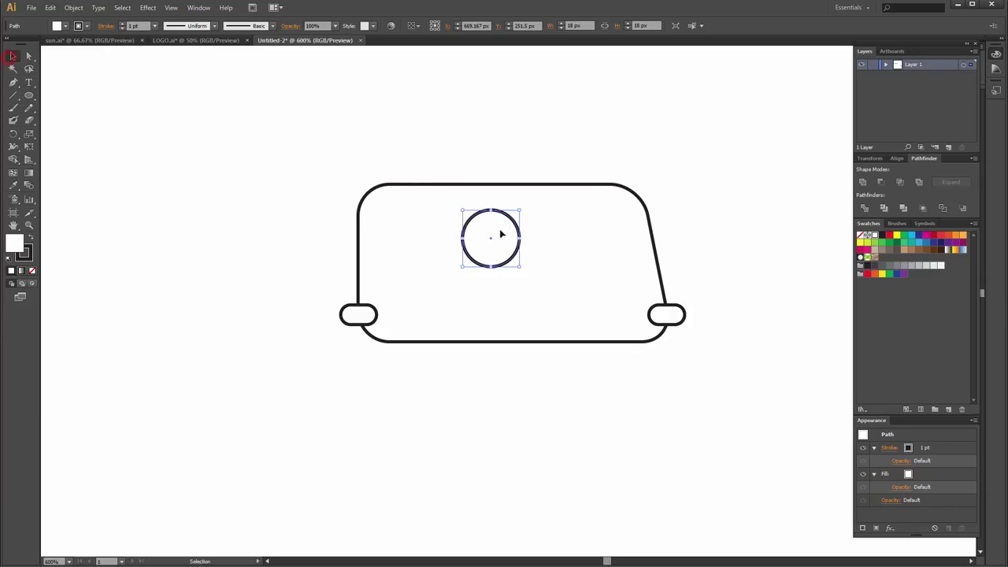
mouse_move(491, 242)
left_mouse_down()
mouse_move(429, 333)
mouse_move(452, 354)
left_mouse_up()
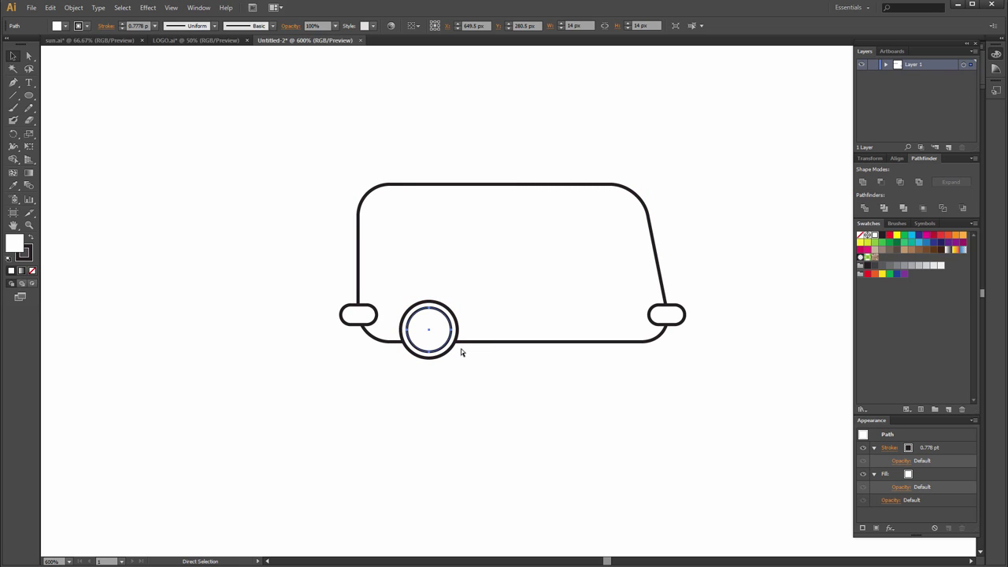
key("ctrl+z")
key("ctrl+shift+z")
left_click_drag(455, 347, 450, 348)
left_click(479, 369)
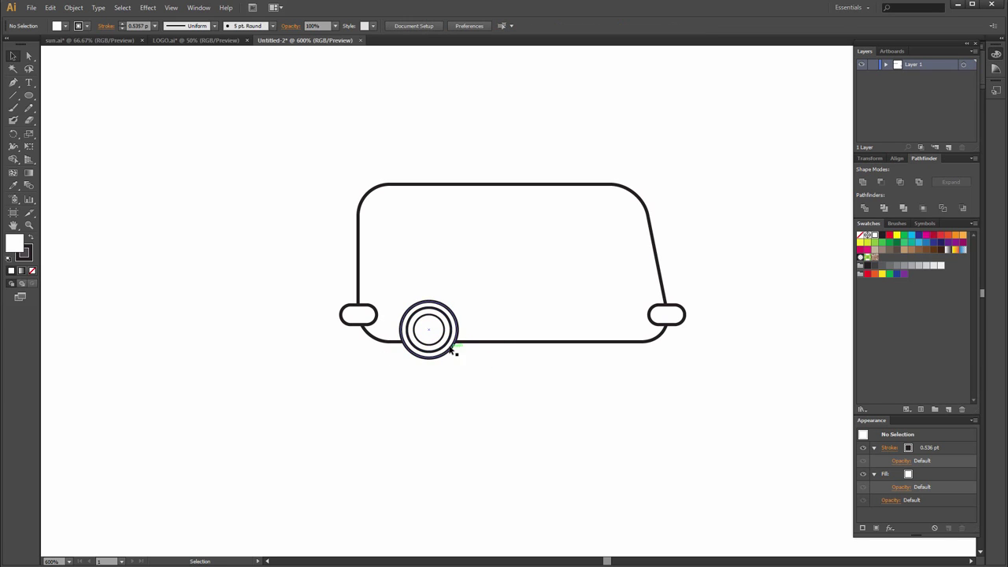
- Group the three concentric wheel circles into one object
scroll(456, 327, "up", 2)
left_click(430, 322)
left_click(441, 314, "shift")
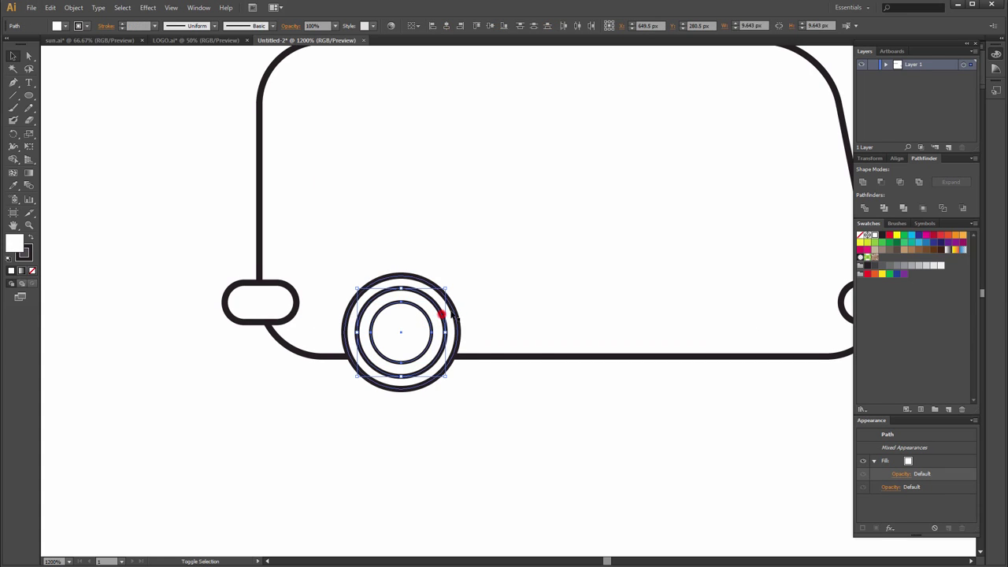
left_click(455, 308, "shift")
right_click(421, 317)
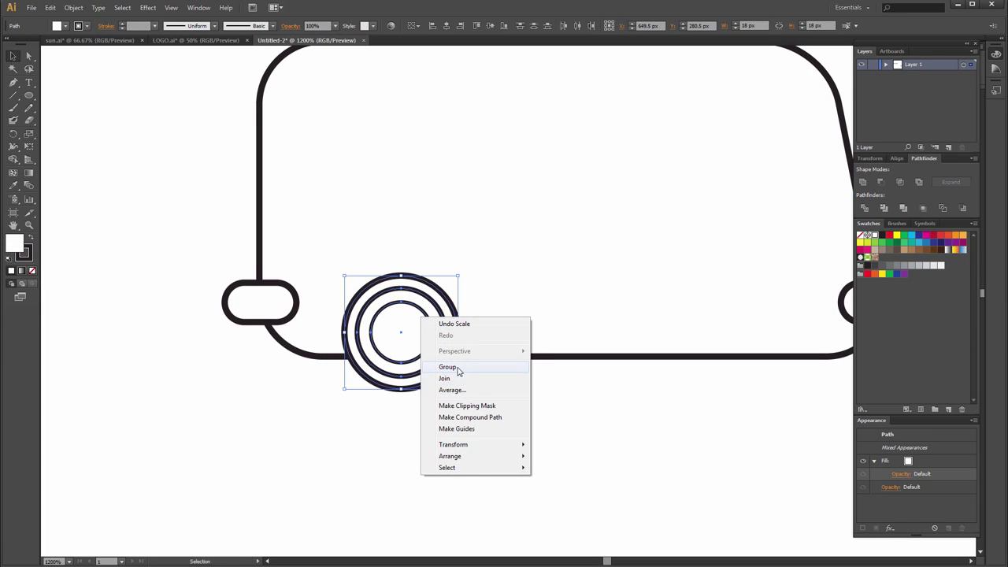
left_click(457, 367)
left_click(519, 395)
- Duplicate the grouped wheel beside the right bumper on the body's lower edge and shift the copy slightly inward
scroll(402, 360, "down", 1)
left_click_drag(445, 363, 613, 344)
left_click(678, 372)
scroll(505, 352, "down", 2)
left_click_drag(729, 355, 729, 348)
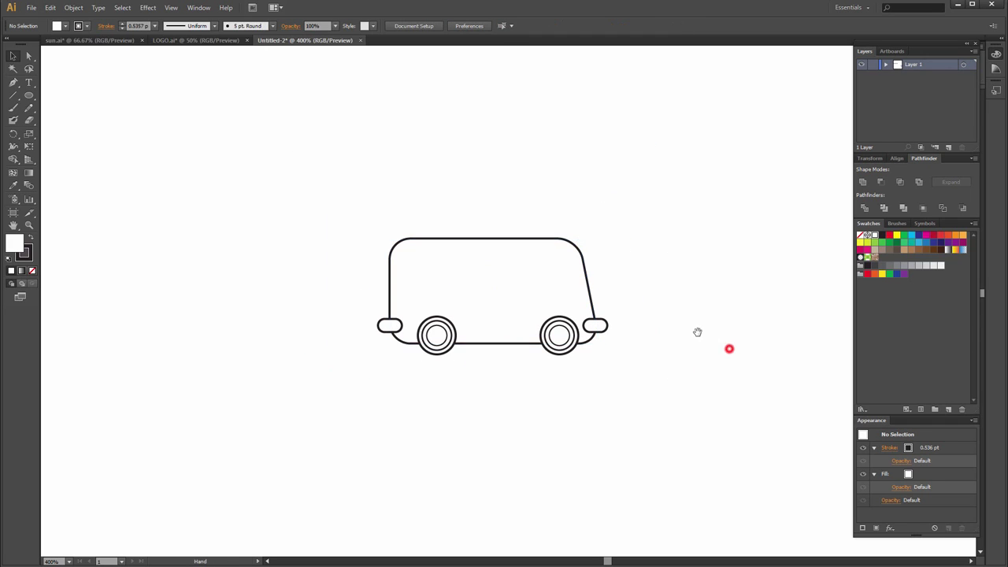
scroll(706, 313, "up", 1)
left_click_drag(684, 311, 806, 326)
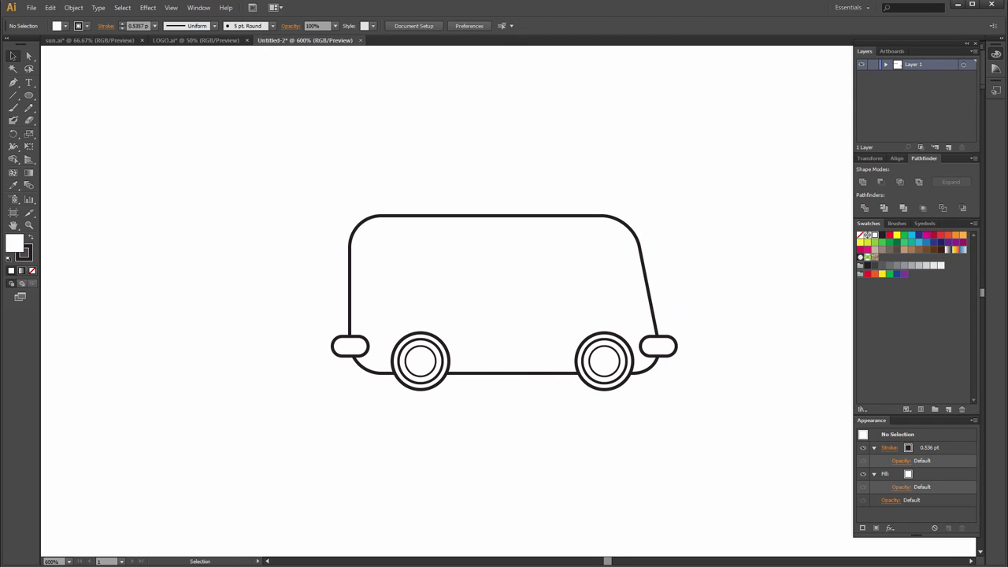
left_click(733, 452)
- Draw a thin rounded rectangle about 103.5 by 4.2 px across the body above the bumpers and nudge it slightly right
left_click_drag(28, 95, 60, 109)
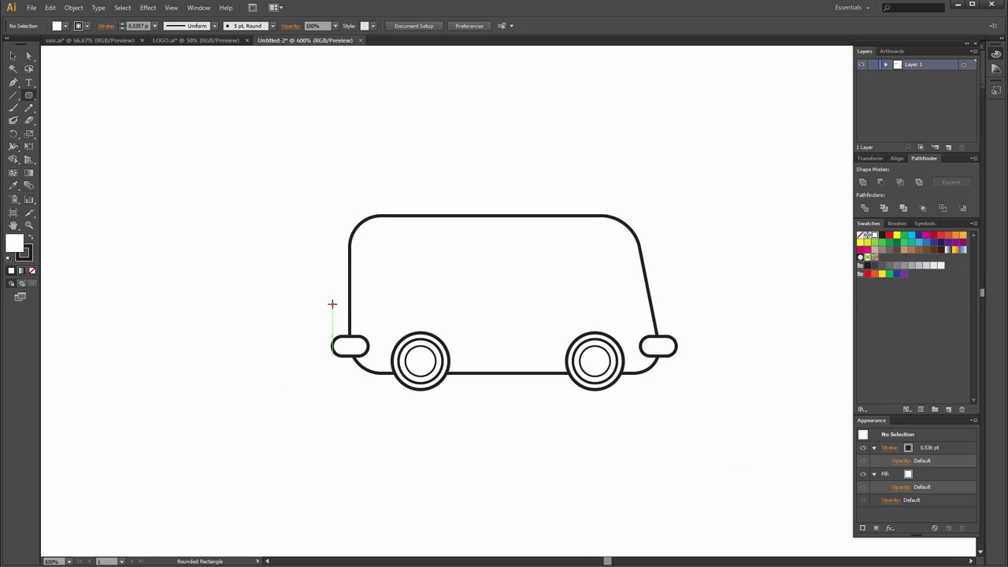
left_click_drag(332, 304, 658, 315)
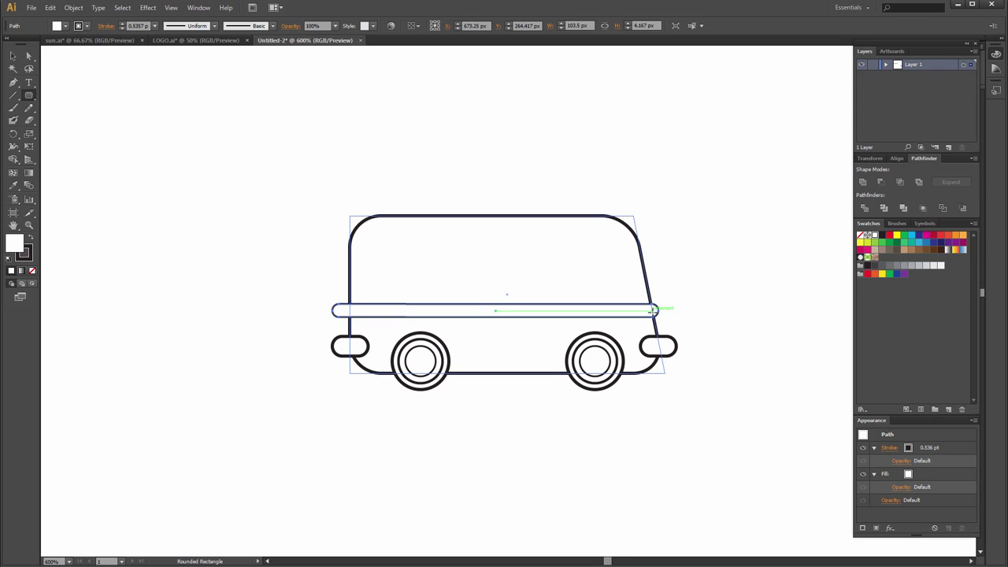
key("Right")
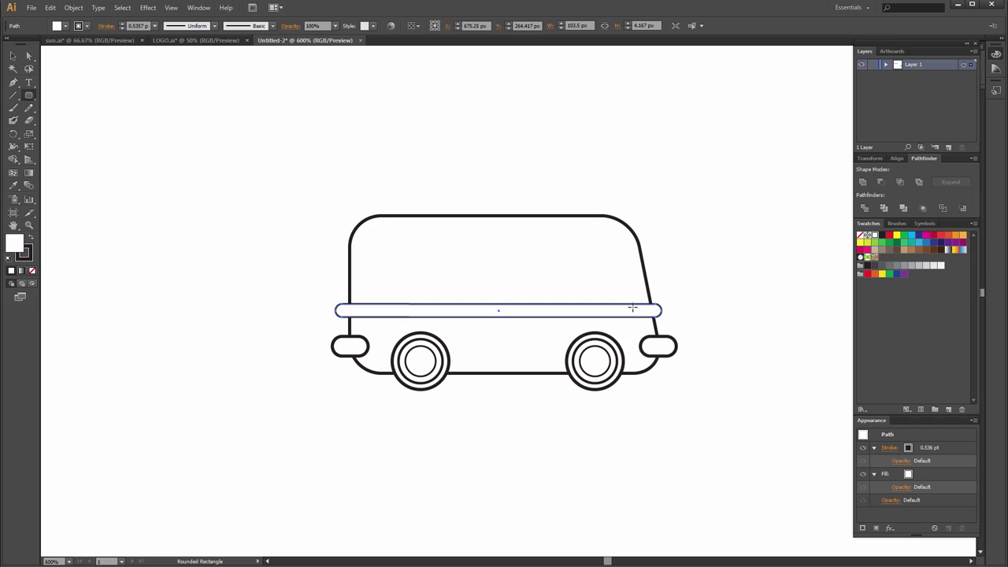
- Duplicate the horizontal strip about 20 px higher, across the upper part of the body
left_click(32, 95)
left_click(10, 56)
left_click(89, 131)
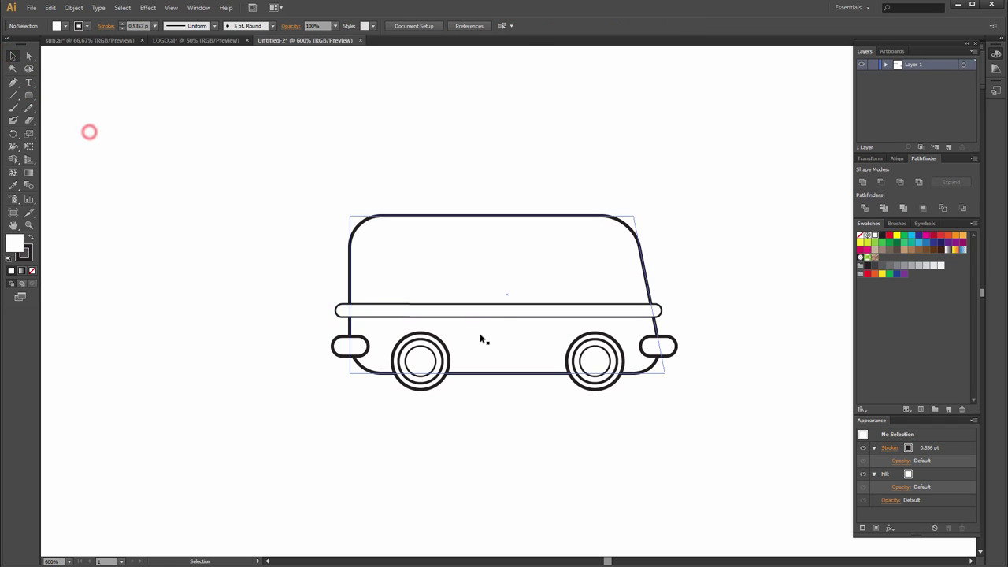
left_click(497, 315)
left_click_drag(497, 315, 512, 253)
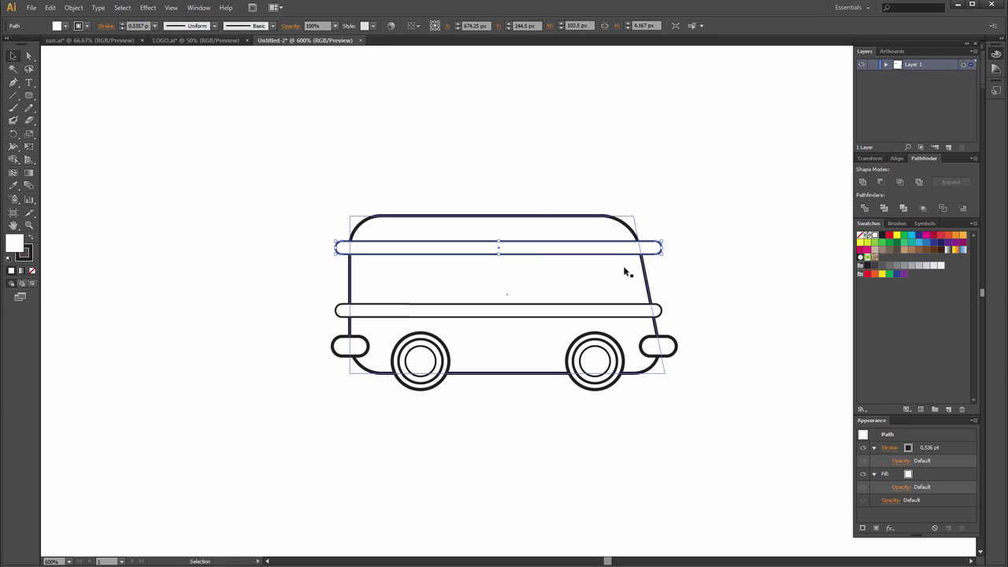
- Narrow the upper horizontal strip to about 97.8 px wide and reduce its height to make a slim bar
mouse_move(664, 254)
left_mouse_down()
mouse_move(642, 257)
mouse_move(647, 245)
left_mouse_up()
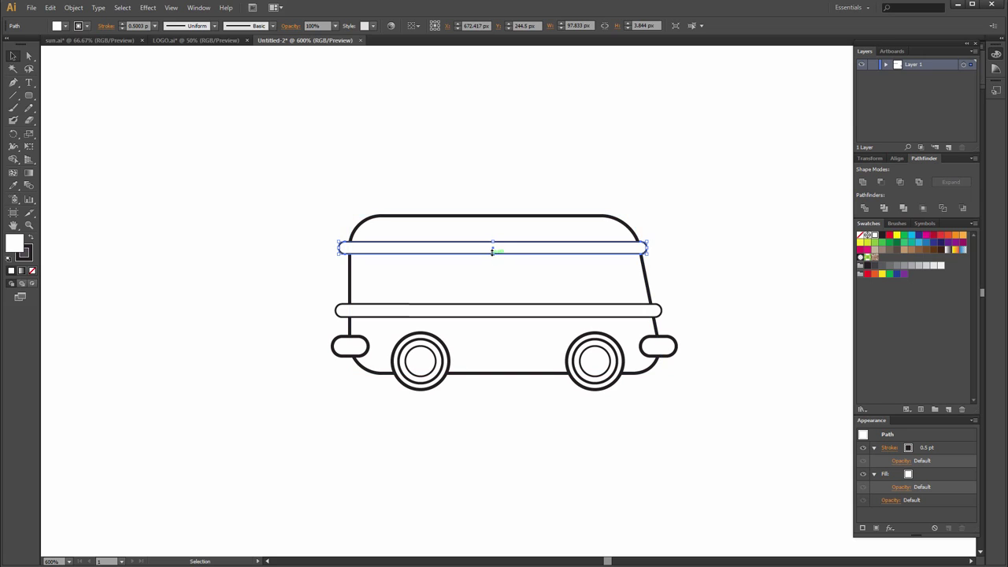
left_click_drag(492, 254, 492, 248)
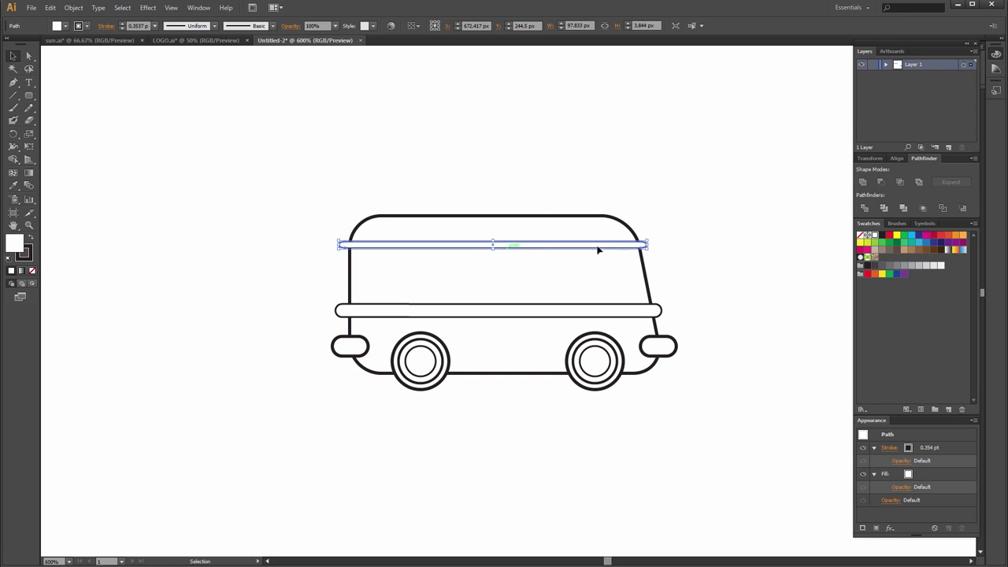
left_click(686, 237)
left_click(603, 249)
left_click_drag(492, 246, 492, 244)
left_click(699, 221)
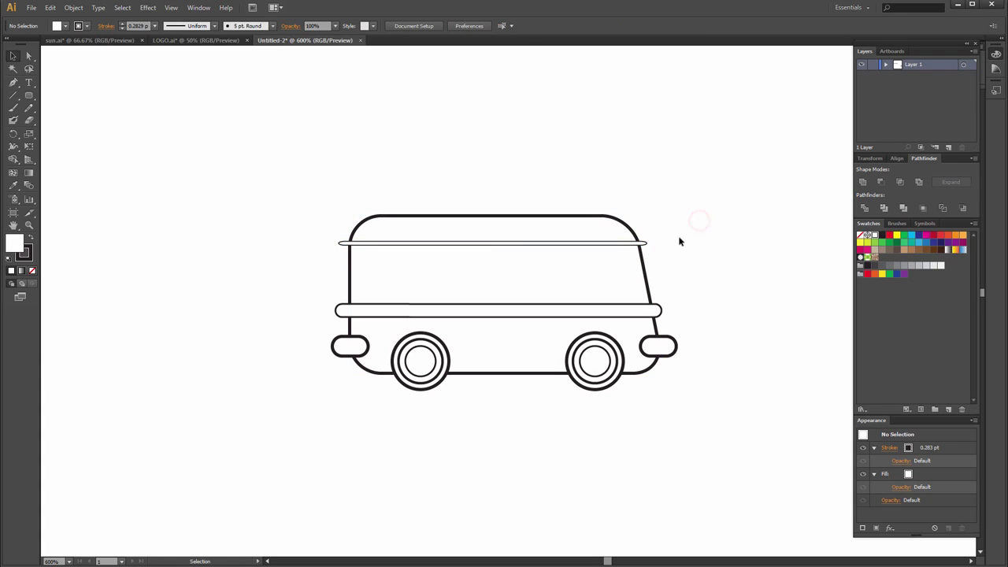
- Draw a rounded rectangle window of 25 by 15 px over the body's slanted front edge and nudge it 2 px left
scroll(672, 336, "down", 1)
scroll(704, 324, "up", 1)
left_click_drag(706, 324, 722, 307)
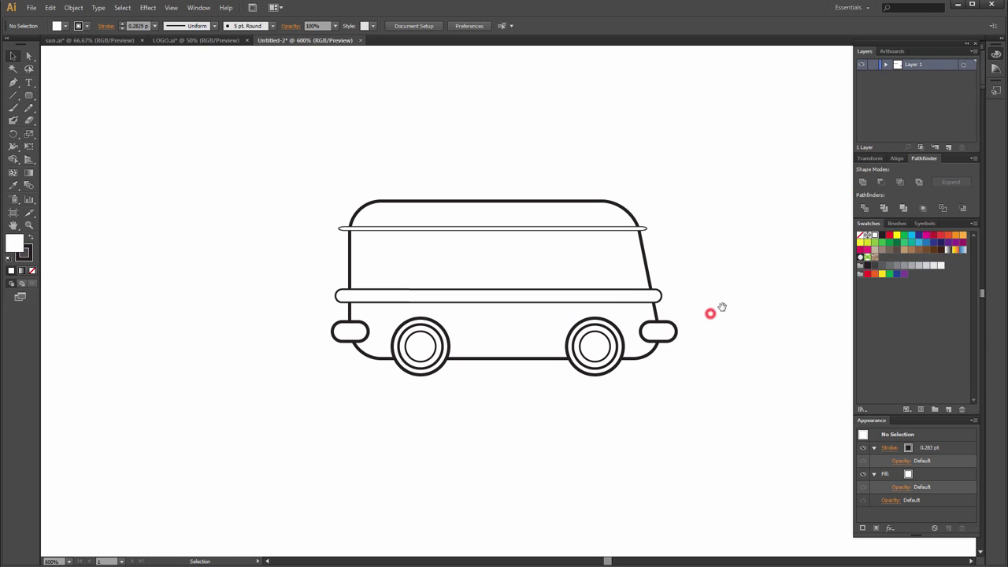
left_click(28, 95)
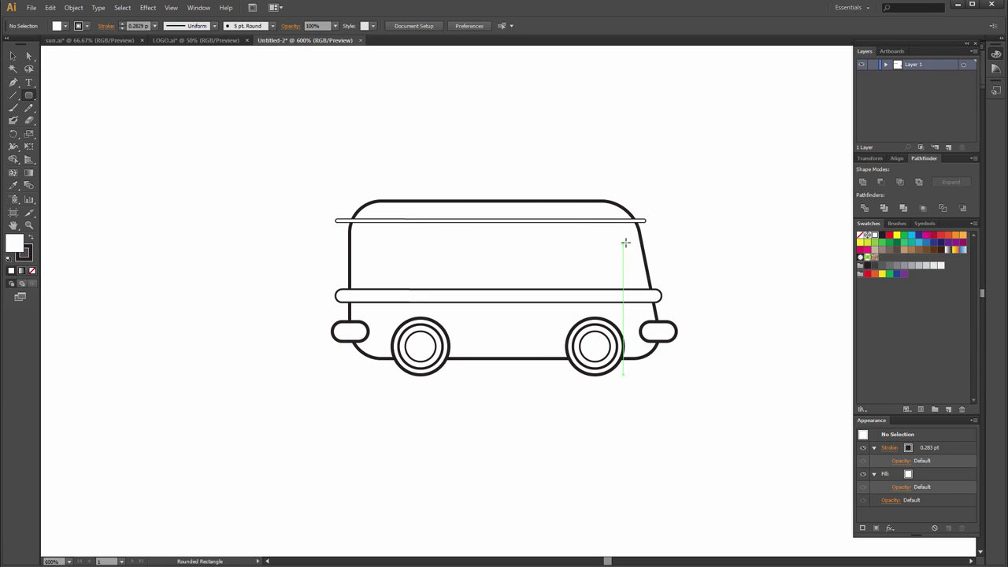
left_click_drag(620, 229, 633, 252)
key("v")
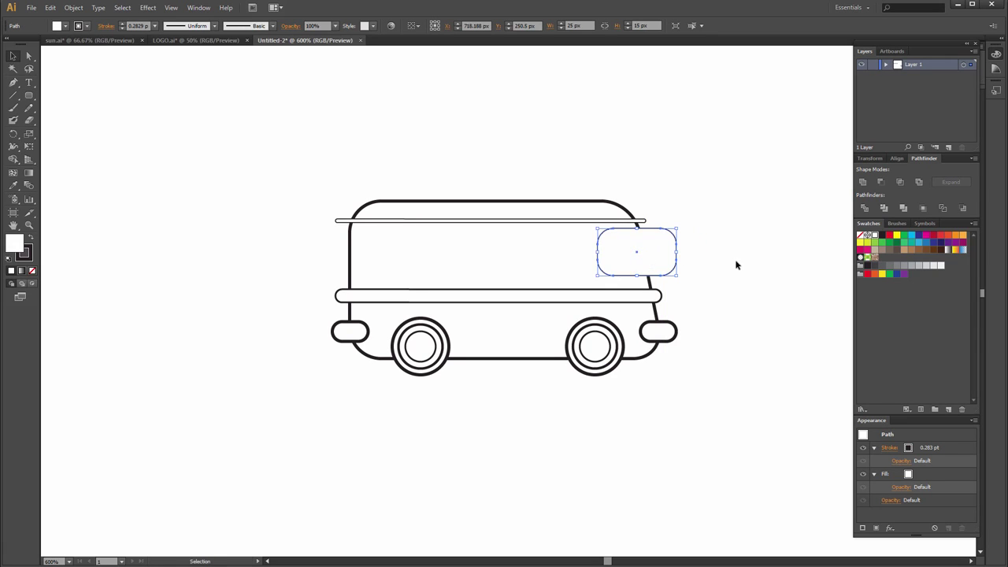
key("Left")
key("Left")
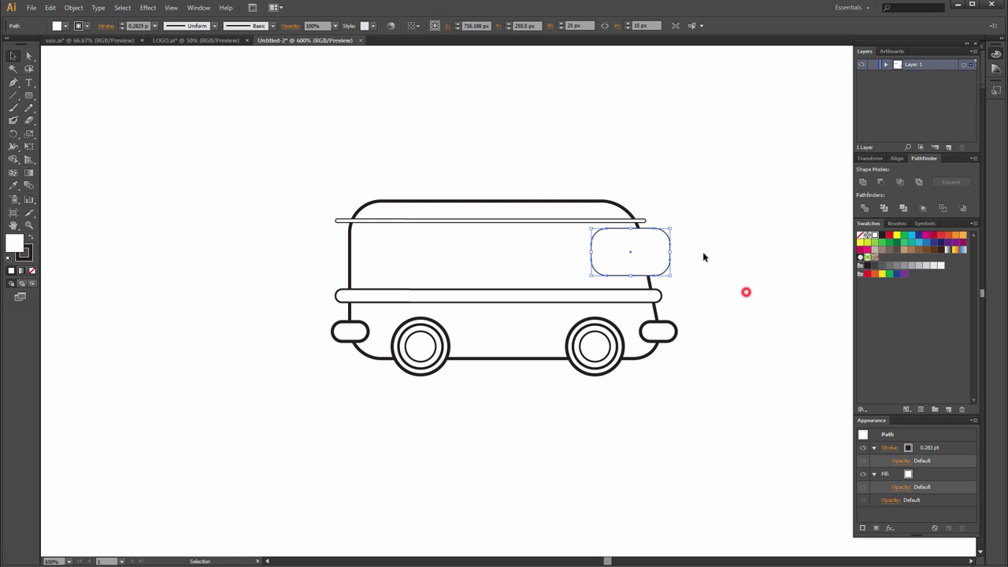
- Duplicate the front window to its left as a narrower copy about 17.7 px wide, and scale both windows down slightly
left_click_drag(671, 253, 539, 258)
left_click(703, 251)
left_click(717, 275)
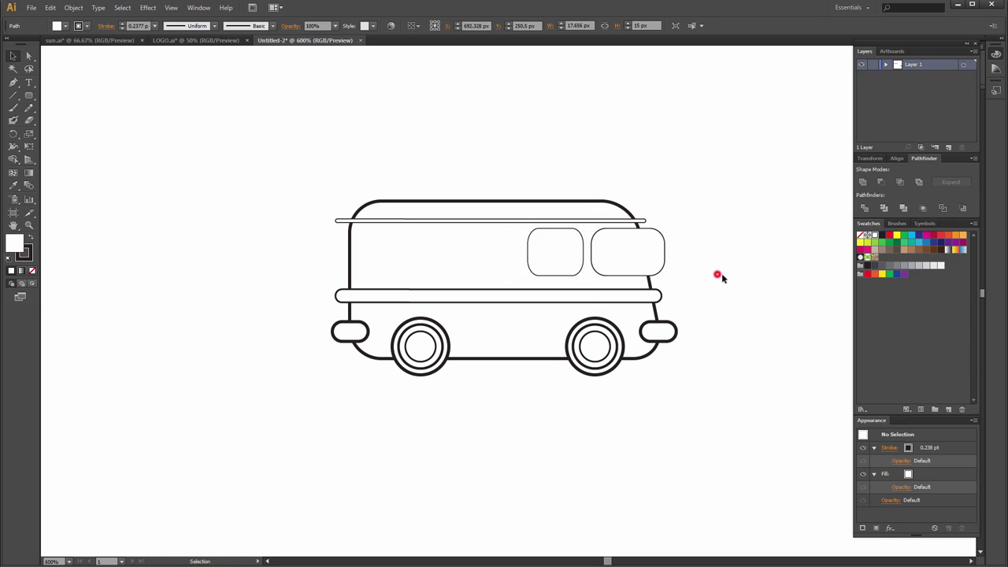
left_click_drag(742, 290, 743, 293)
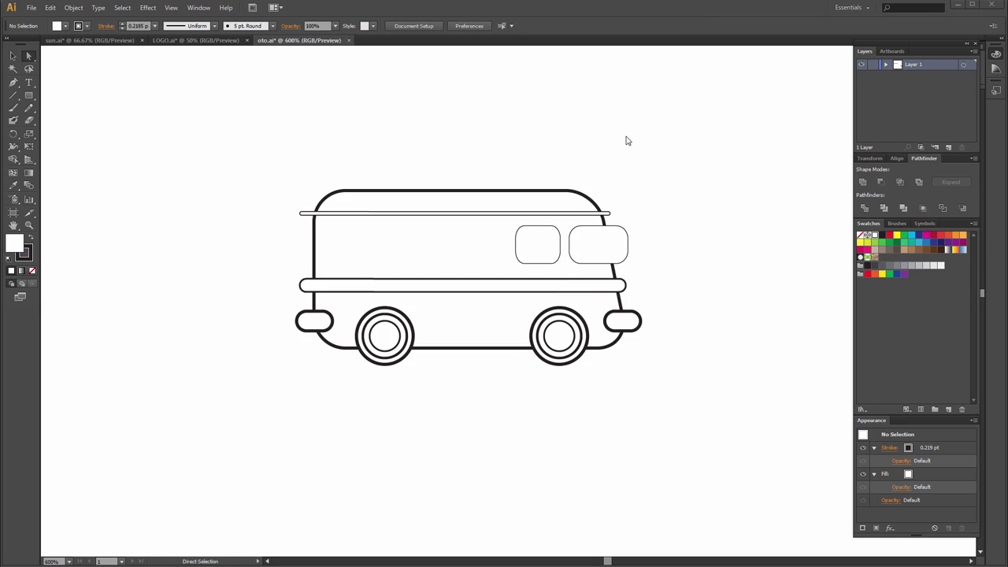
left_click(625, 136)
- Draw a rectangle about 48.5 px wide over the lower strip and move its lower-left anchor -5 px horizontally and -1 px vertically
left_click(29, 94)
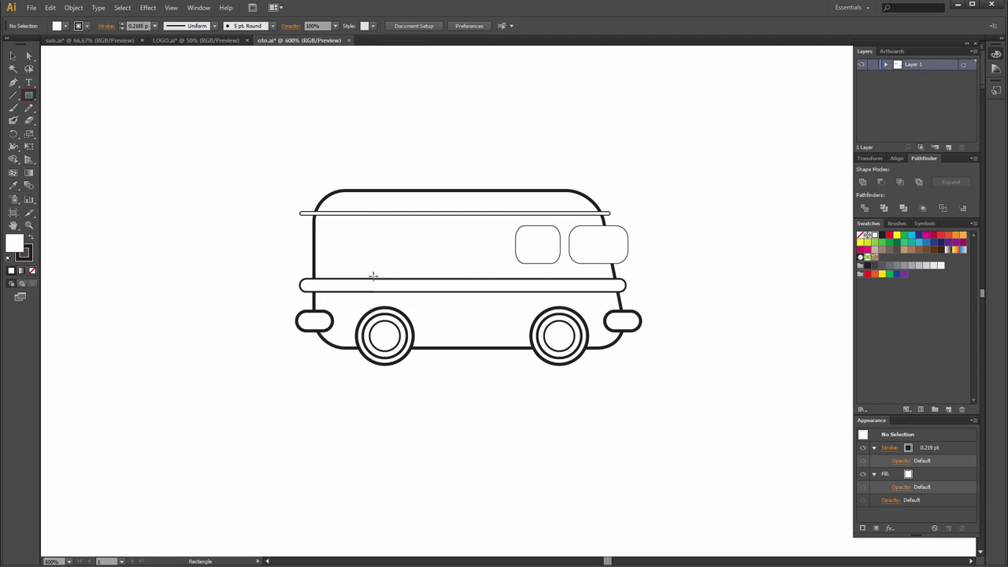
left_click_drag(357, 284, 509, 303)
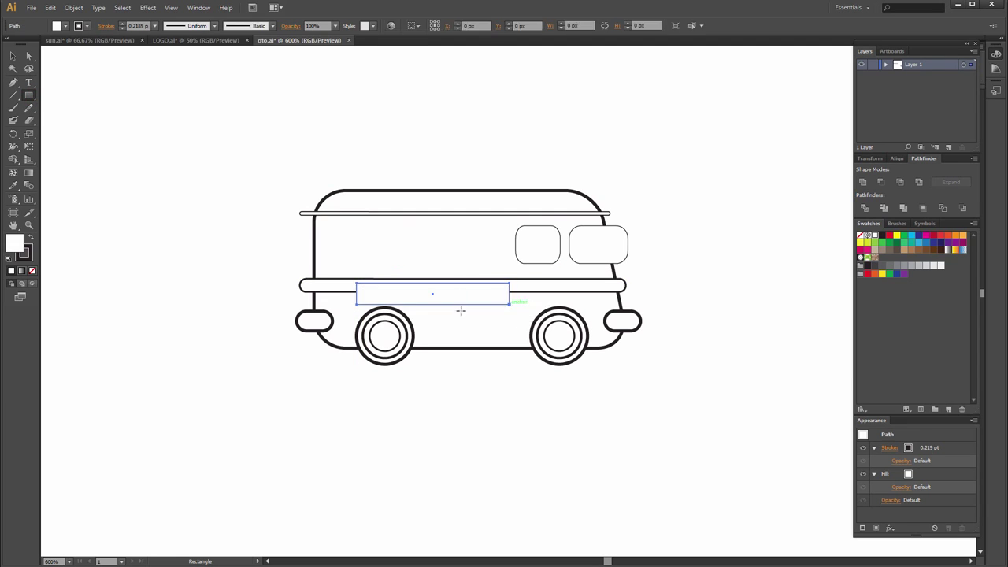
key("a")
left_click(356, 303)
key("Return")
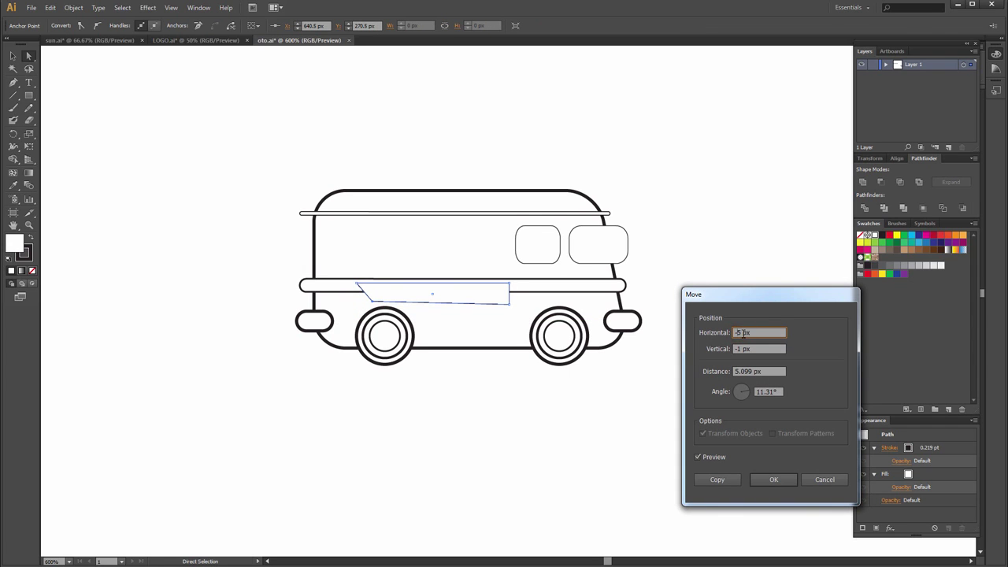
left_click(781, 481)
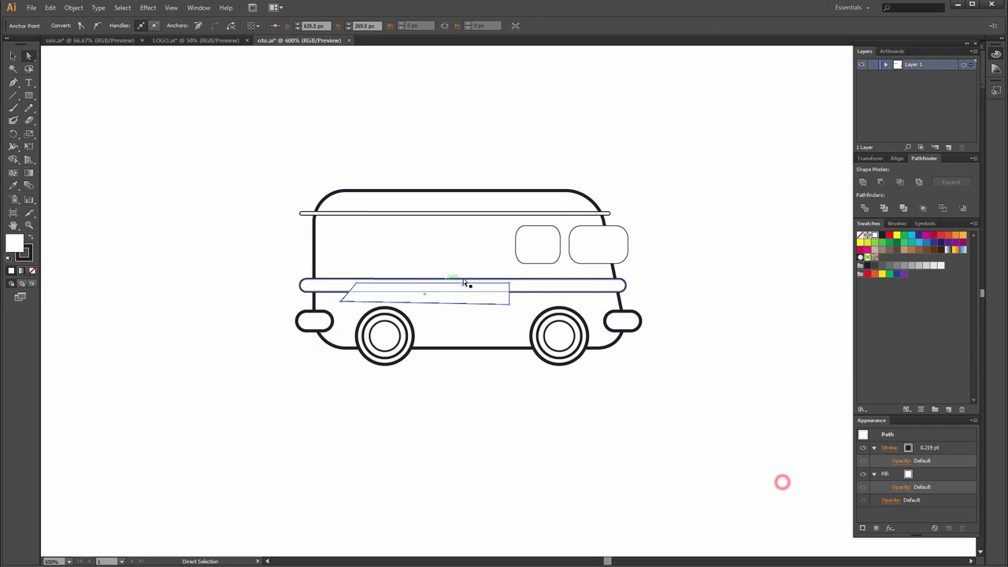
- Move the rectangle's lower-right anchor 5 px horizontally and -1 px vertically to form a symmetric trapezoid
left_click(508, 304)
key("Return")
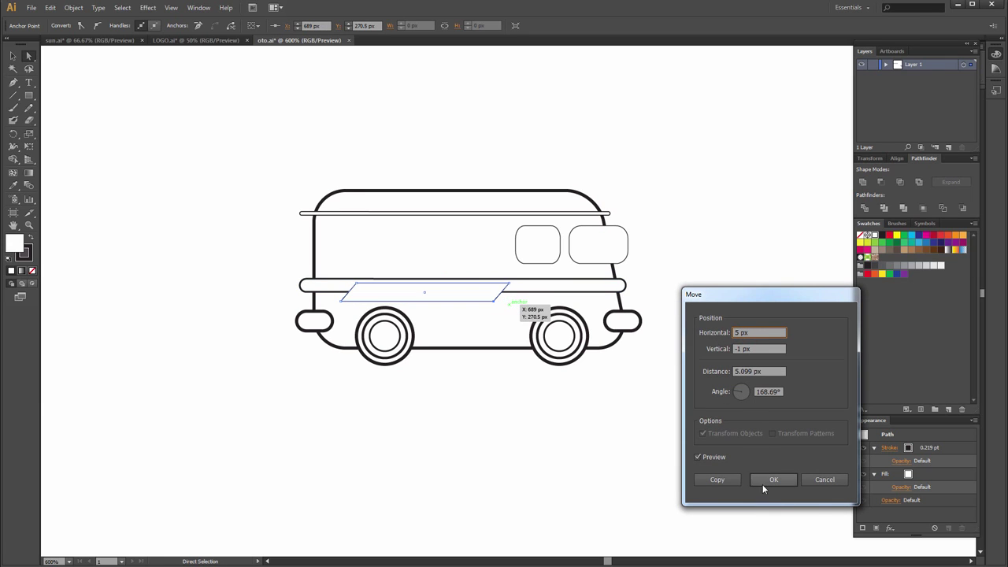
left_click(762, 484)
left_click(13, 55)
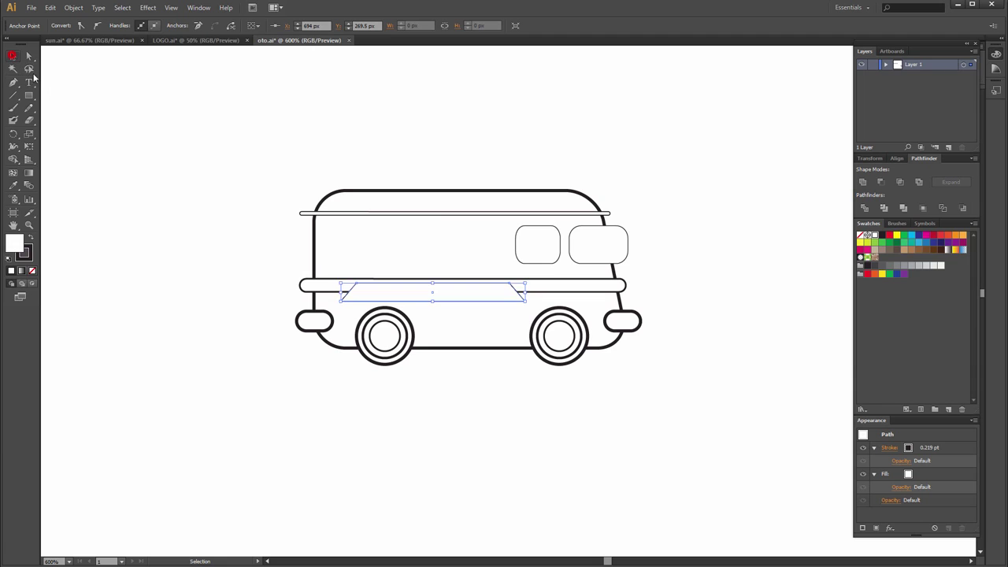
left_click(241, 152)
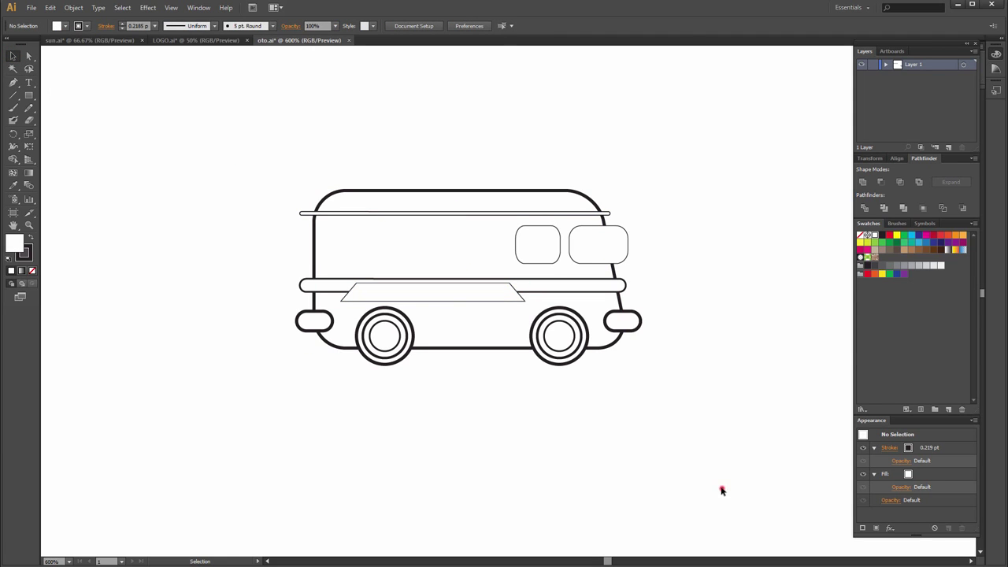
- Enlarge the trapezoid to about 59.7 by 7.25 px so its upper edge meets the upper edge of the lower strip
left_click(443, 297)
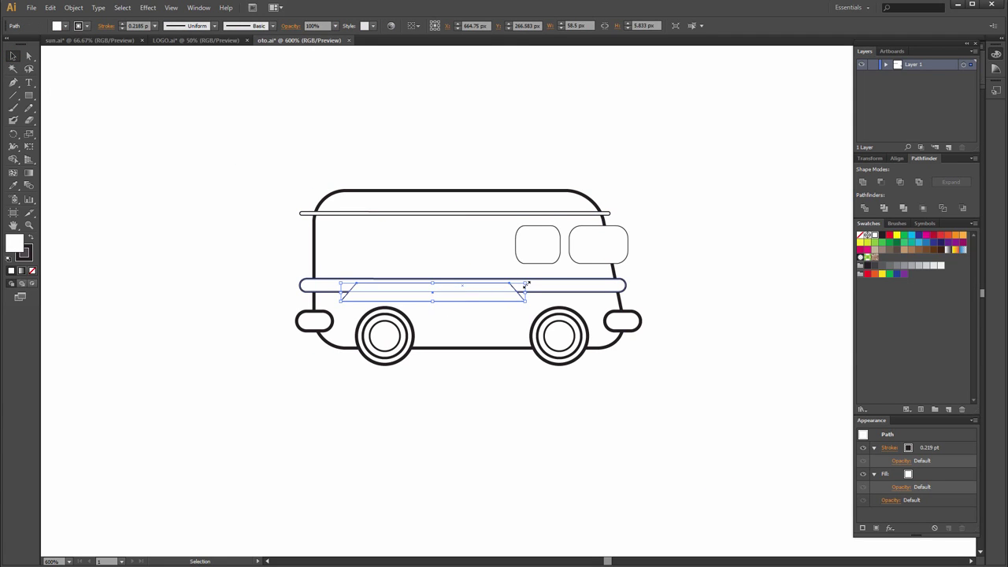
scroll(521, 292, "up", 2)
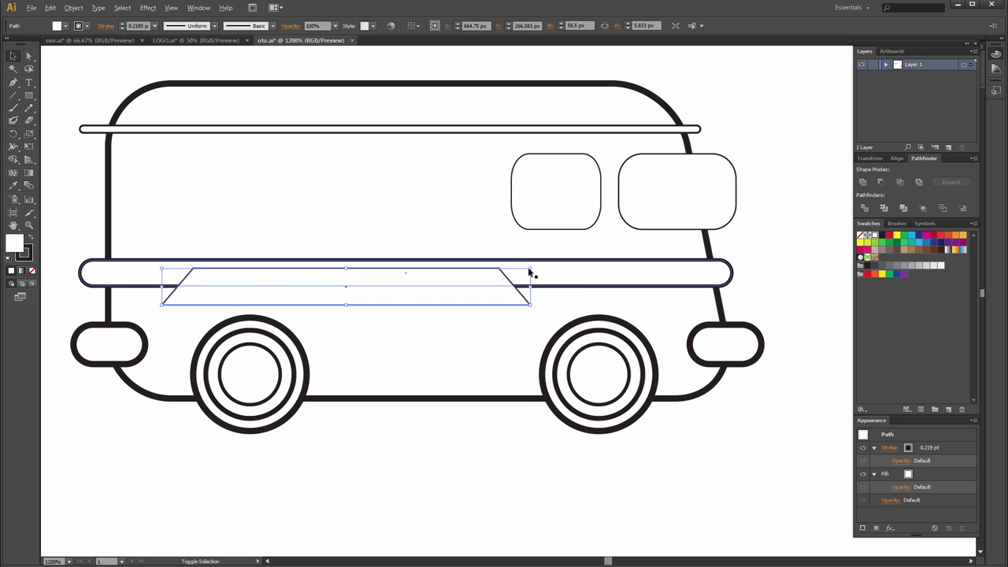
mouse_move(529, 272)
left_mouse_down()
mouse_move(522, 269)
mouse_move(538, 259)
left_mouse_up()
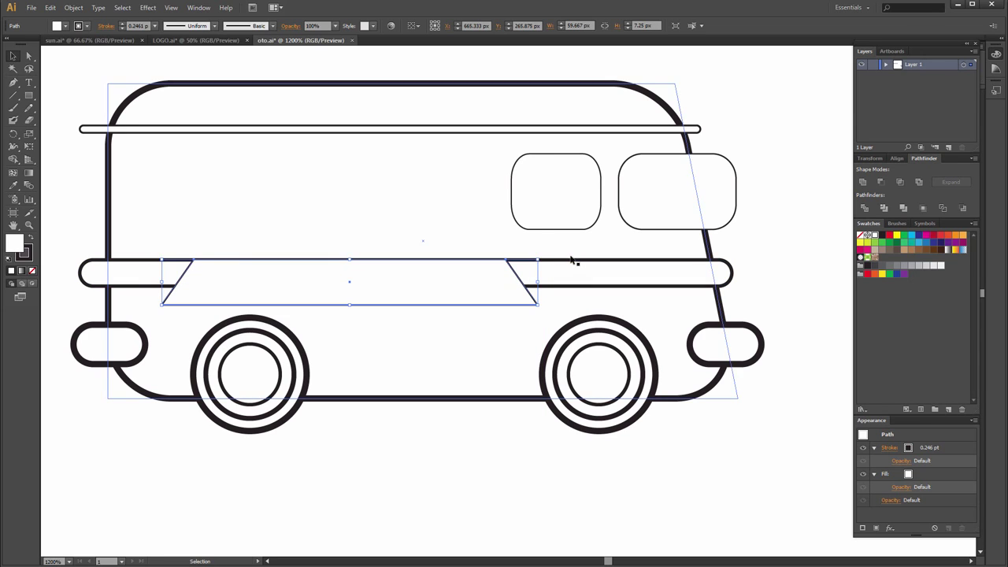
left_click(739, 253)
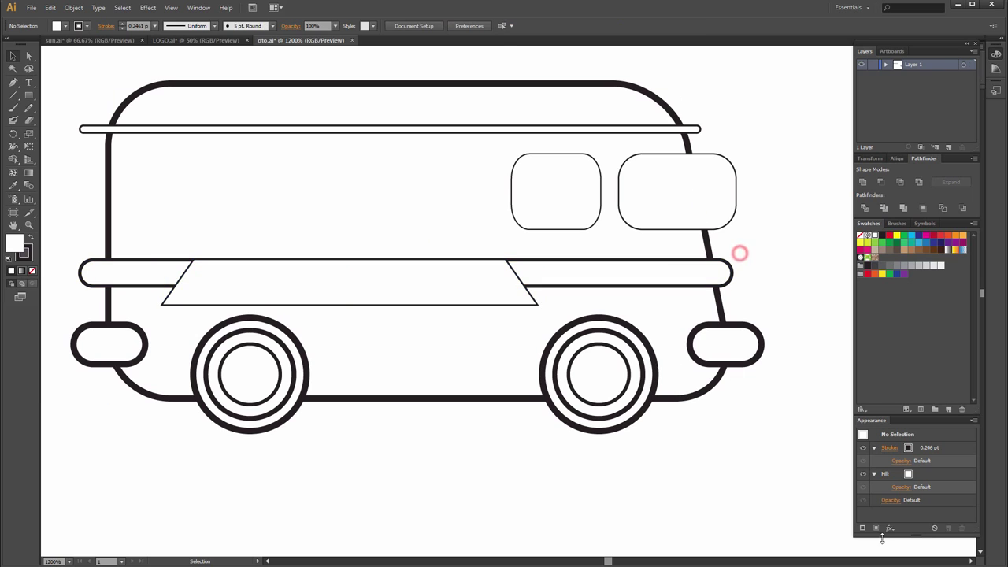
left_click(800, 533)
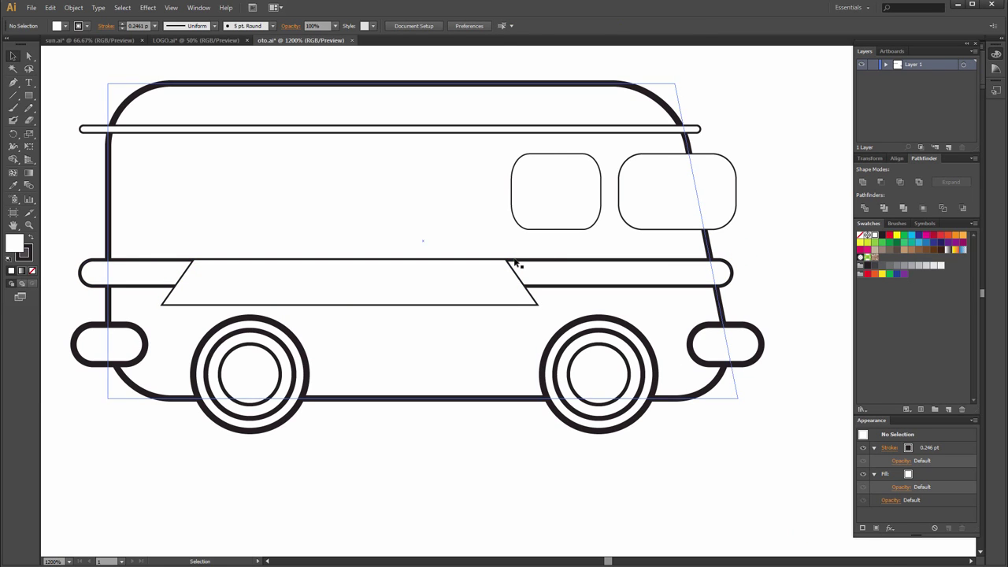
- Select the trapezoid together with the lower strip and move both up 1 px
left_click(515, 264)
left_click(513, 263, "shift")
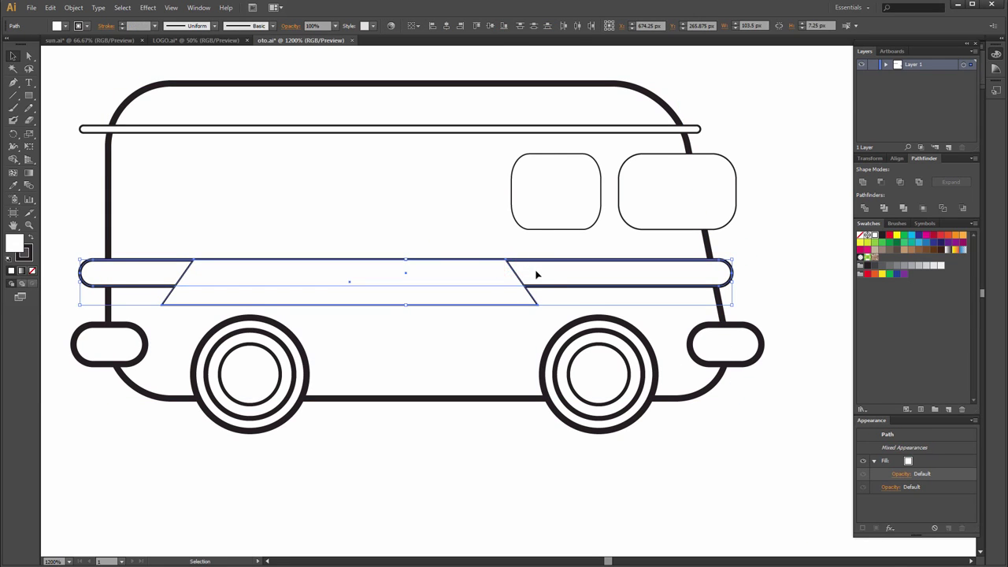
key("Up")
key("Up")
key("Down")
left_click(774, 253)
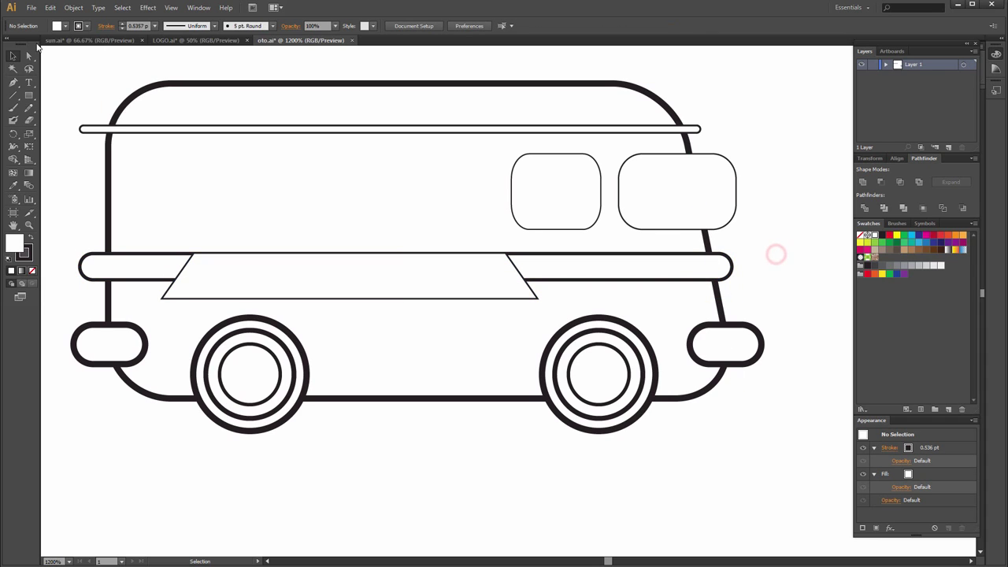
- Draw a thin rectangle about 59.7 by 0.75 px along the full lower edge of the trapezoid
left_click(29, 95)
left_click(194, 314, "ctrl")
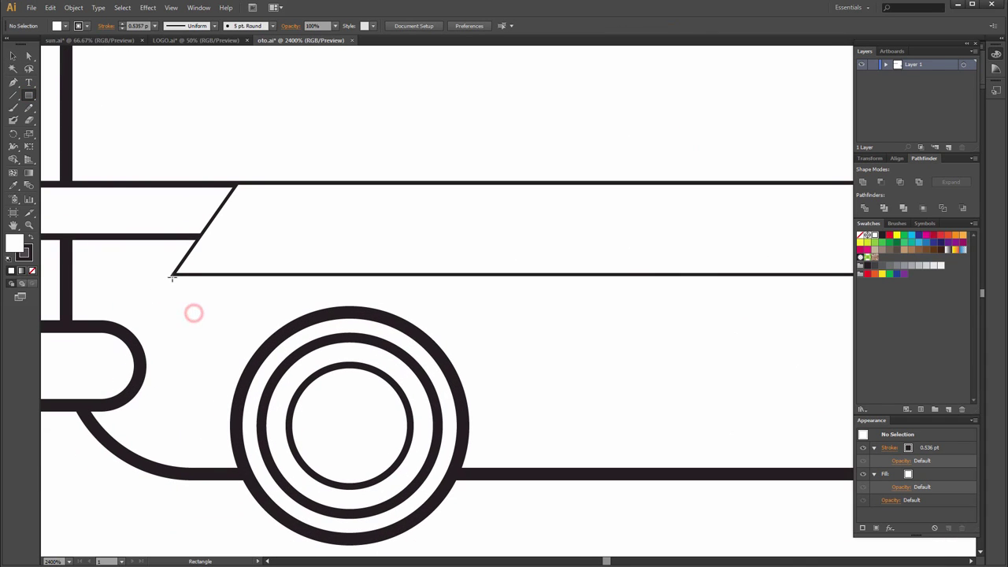
left_click(277, 296, "ctrl+alt")
left_click(322, 290, "ctrl")
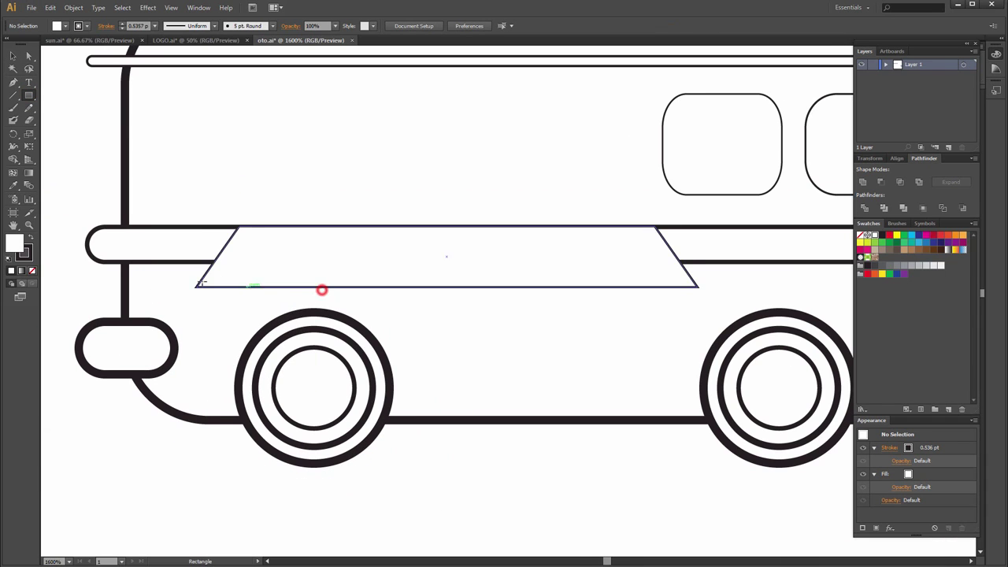
left_click_drag(197, 287, 678, 291)
left_click_drag(695, 292, 697, 291)
left_click(13, 56)
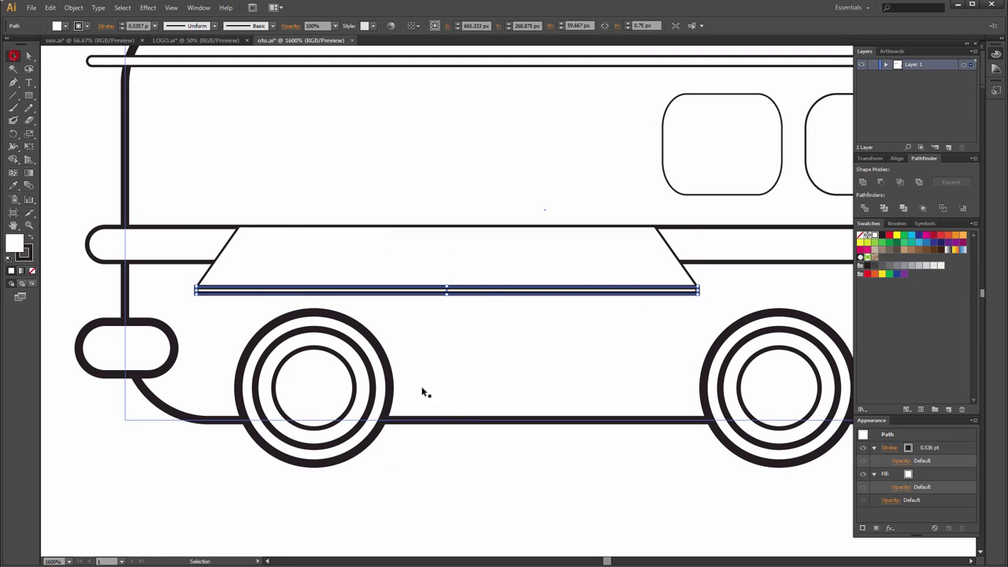
left_click(509, 465)
- Set the stroke weight of the thin rectangle under the trapezoid to 0.3 pt
scroll(511, 442, "down", 1)
left_click_drag(543, 441, 530, 418)
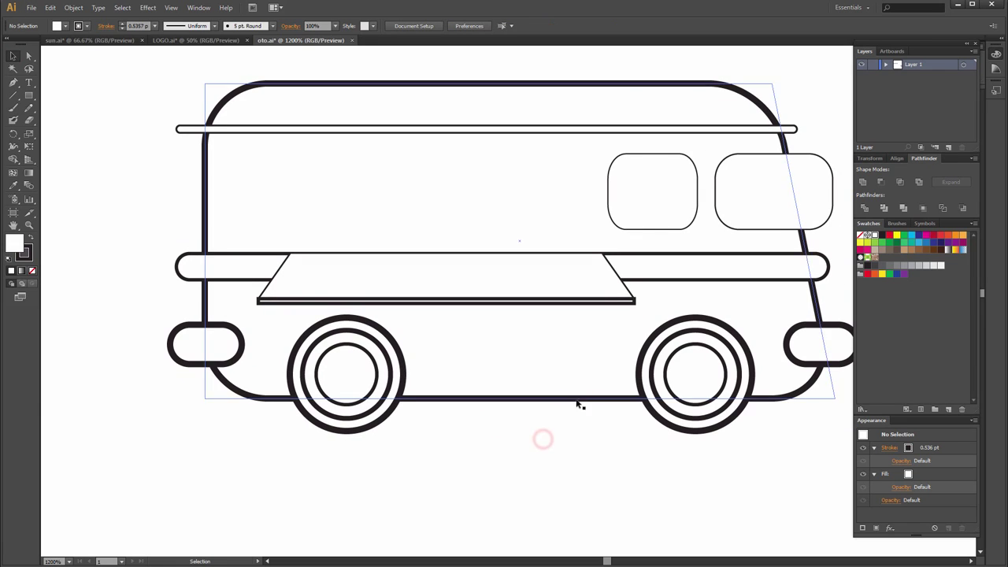
left_click_drag(558, 304, 589, 310)
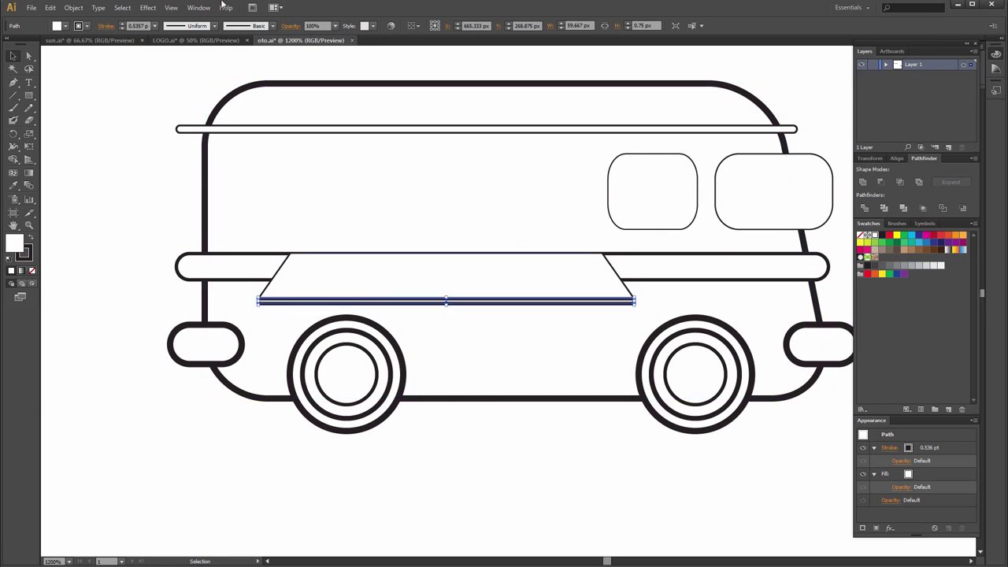
type("1")
key("Return")
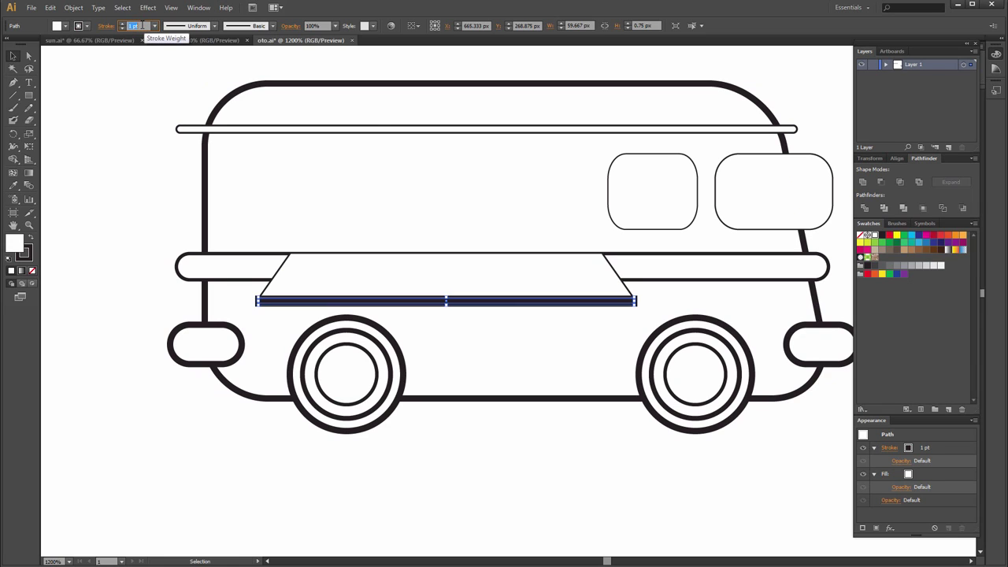
left_click(131, 25)
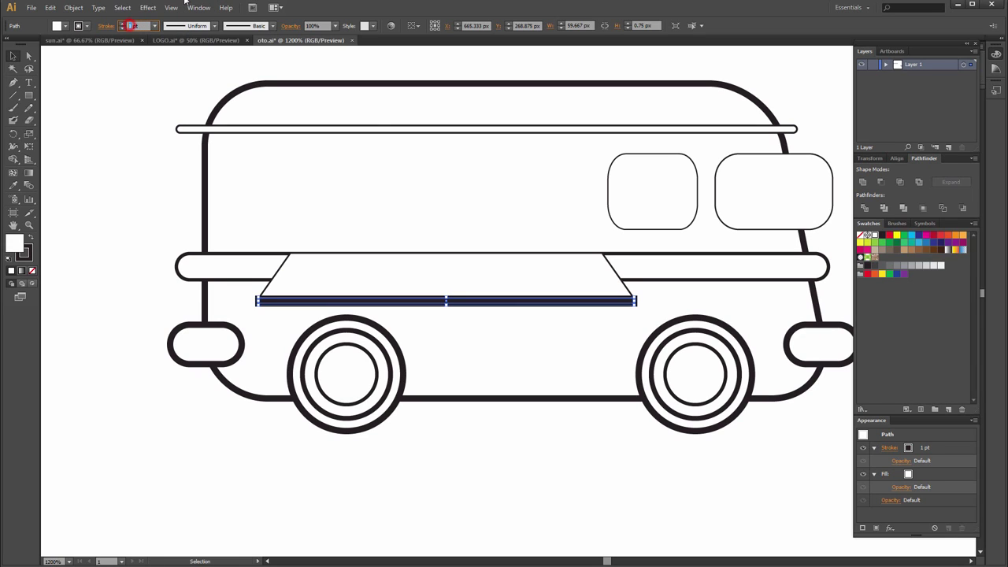
type("0.3")
key("Return")
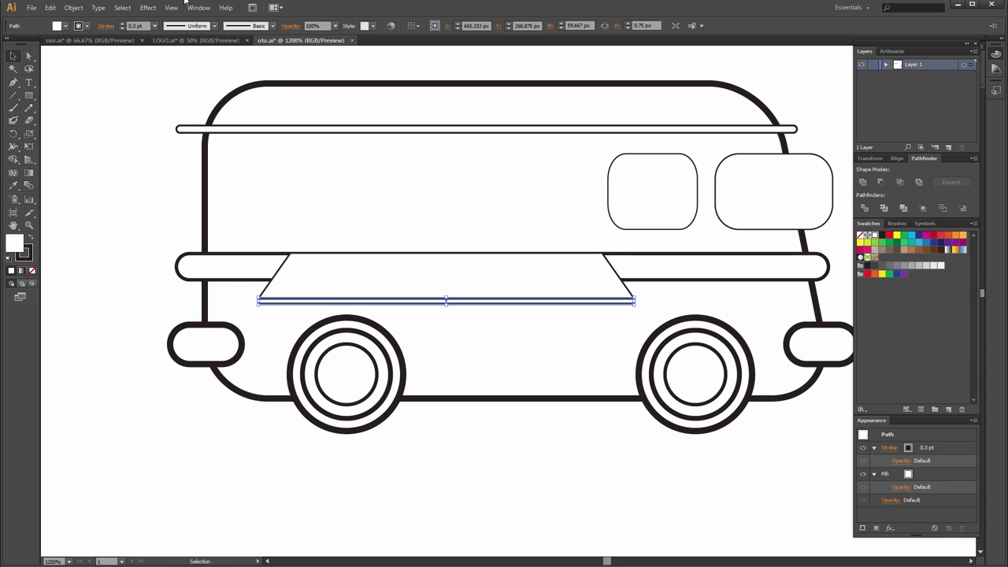
left_click(811, 82)
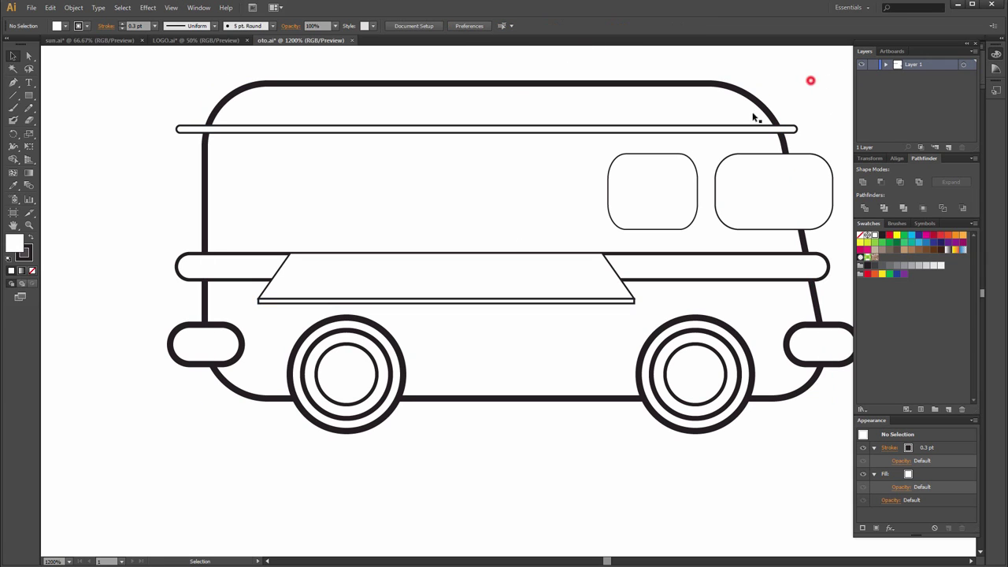
- Examine how the end of the thin rectangle meets the trapezoid's lower-right corner point
scroll(286, 222, "up", 1)
scroll(567, 285, "up", 1)
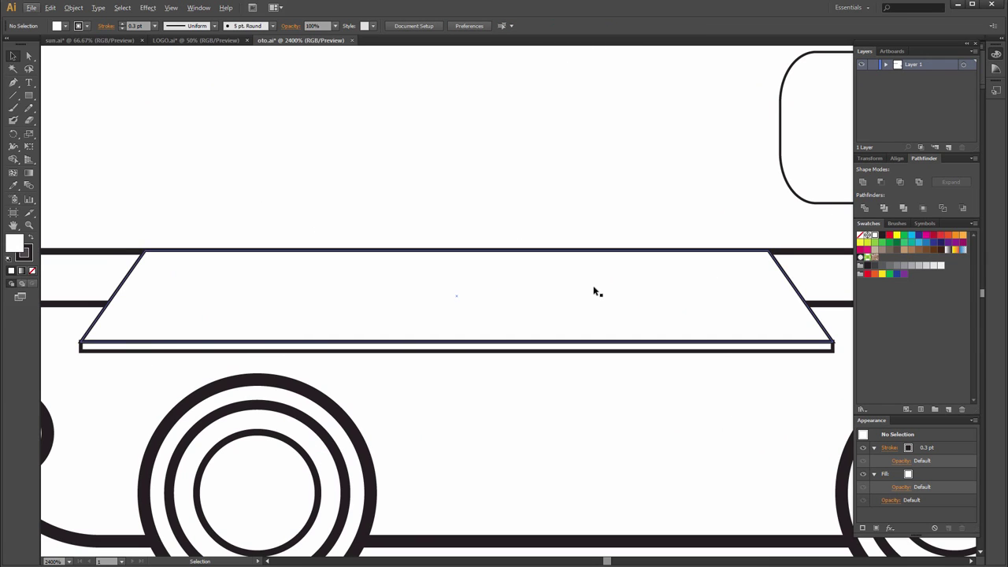
left_click_drag(664, 284, 532, 192)
scroll(672, 275, "up", 2)
scroll(685, 275, "up", 2)
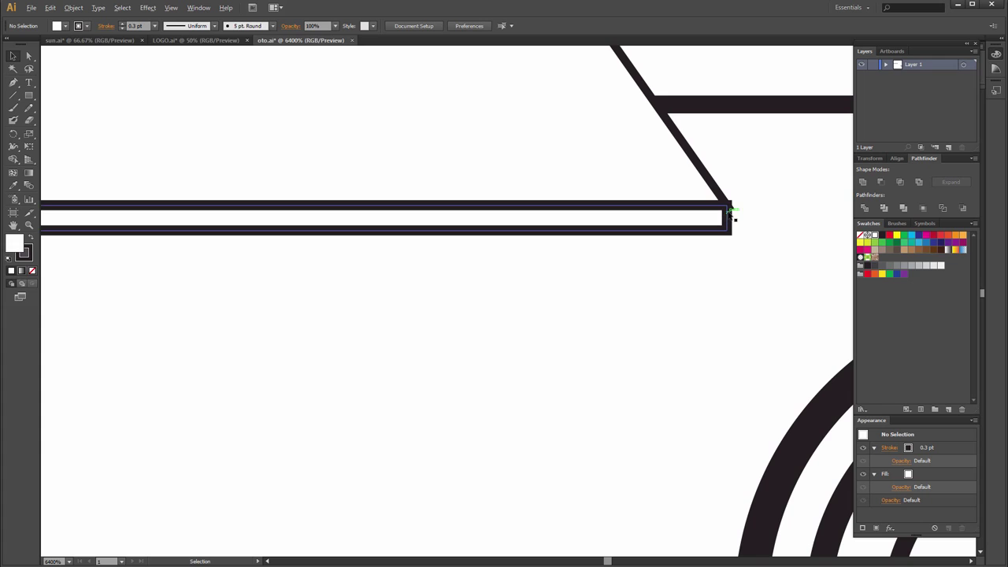
left_click(729, 219)
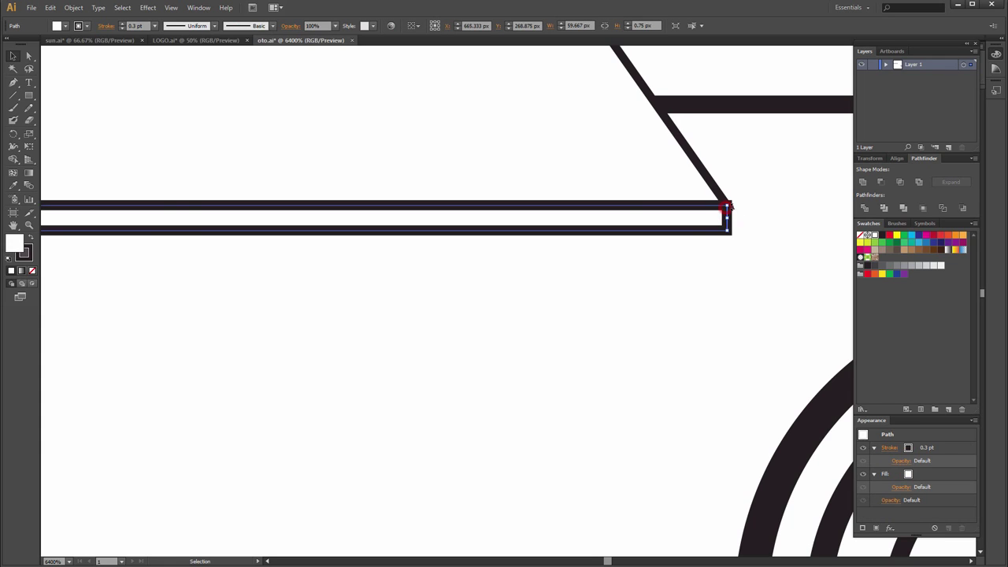
key("a")
left_click(728, 205)
scroll(639, 204, "down", 3)
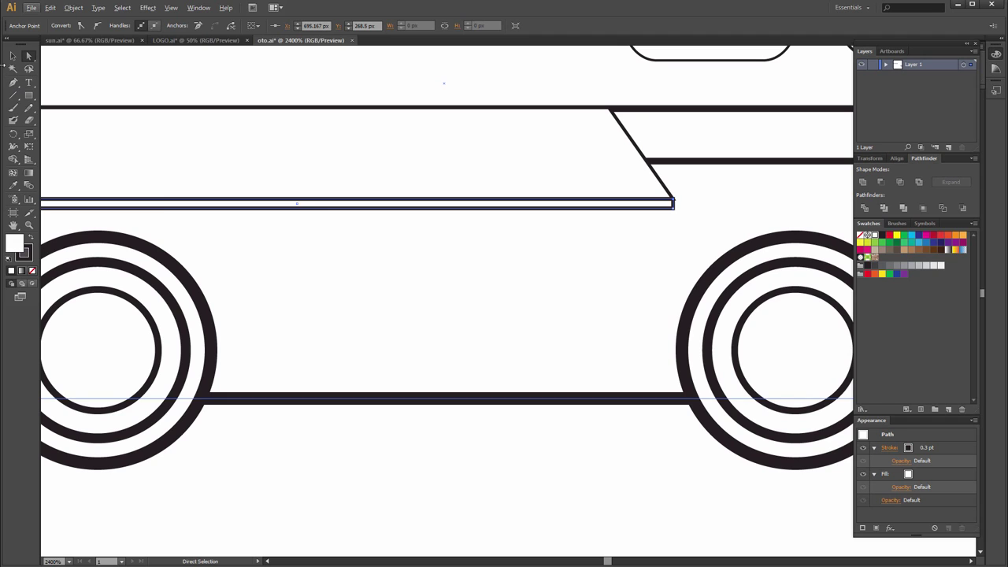
key("v")
left_click(672, 200)
scroll(672, 200, "down", 4)
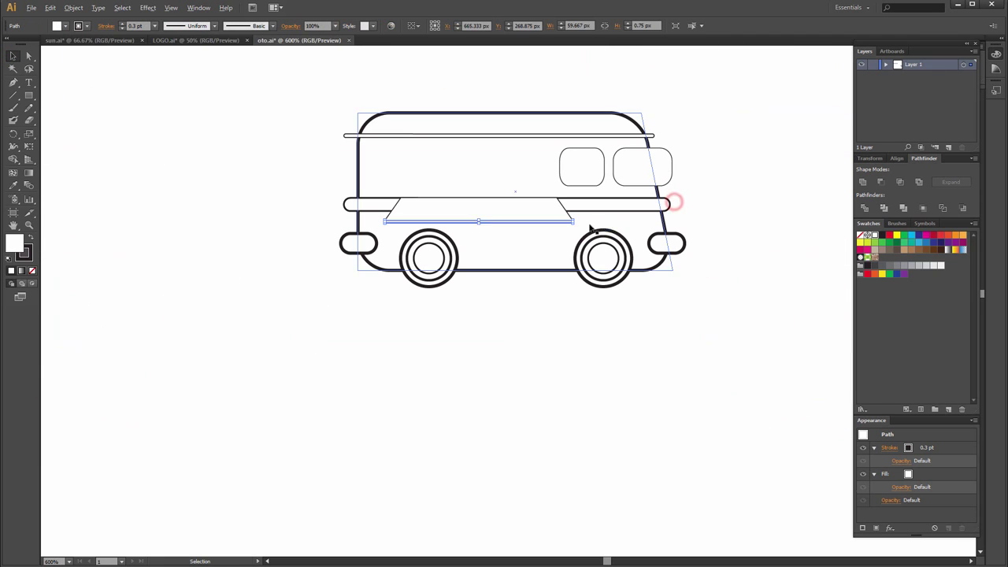
- Shorten both windows at the front of the van from their lower edges to a height of about 10.4 px
scroll(674, 224, "up", 2)
left_click_drag(726, 210, 751, 207)
scroll(648, 237, "down", 1)
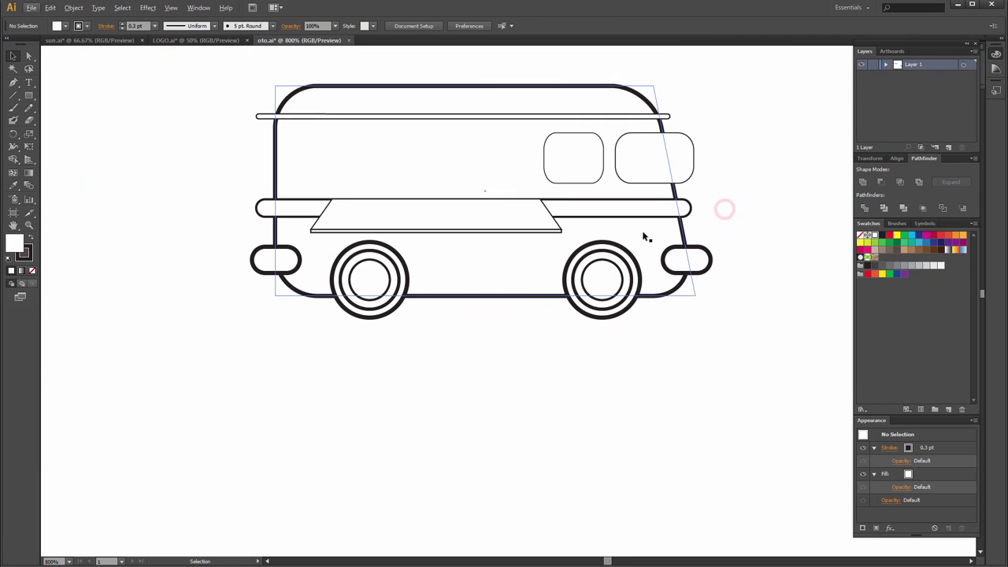
left_click_drag(732, 242, 708, 238)
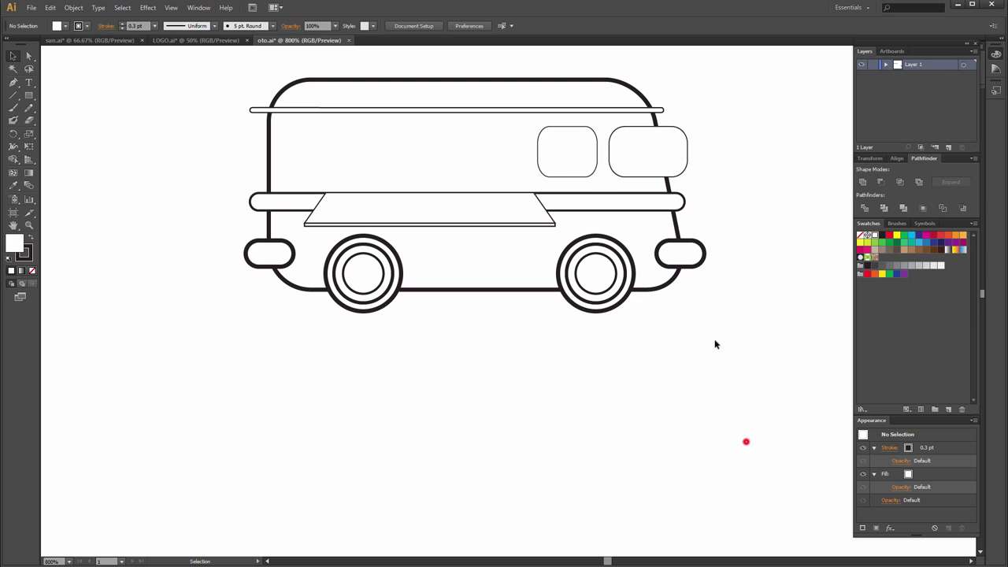
left_click(610, 143)
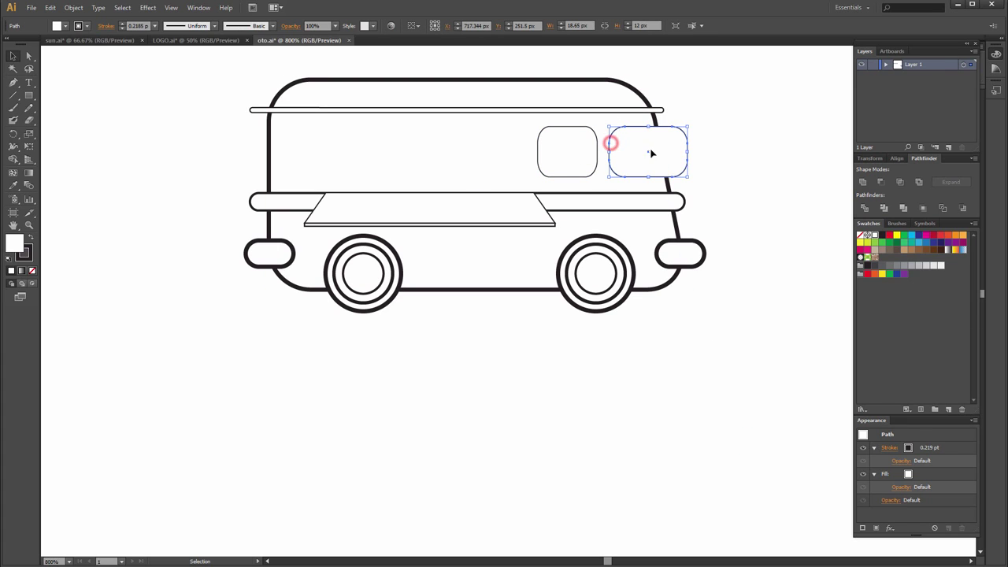
left_click_drag(647, 176, 647, 170)
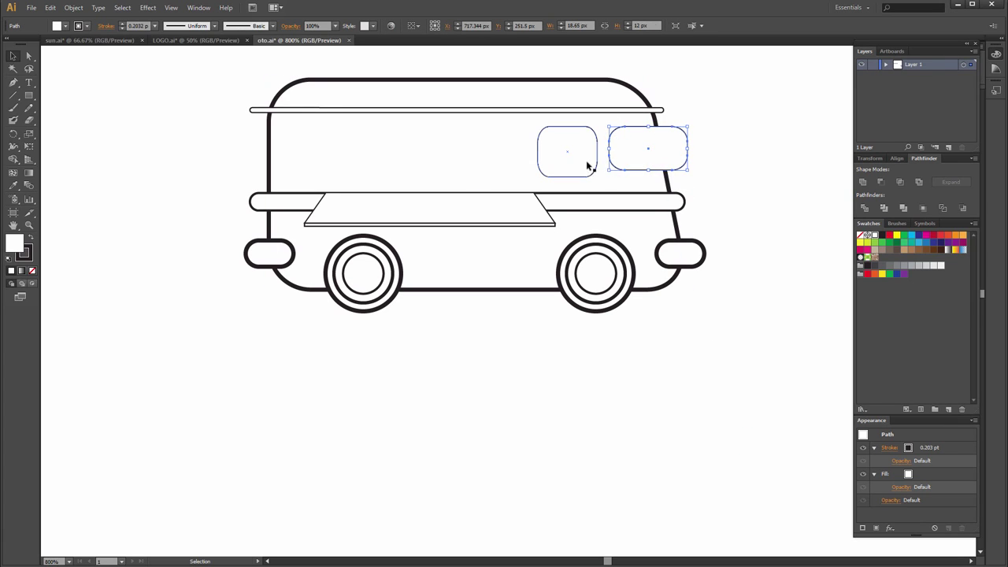
left_click(596, 163)
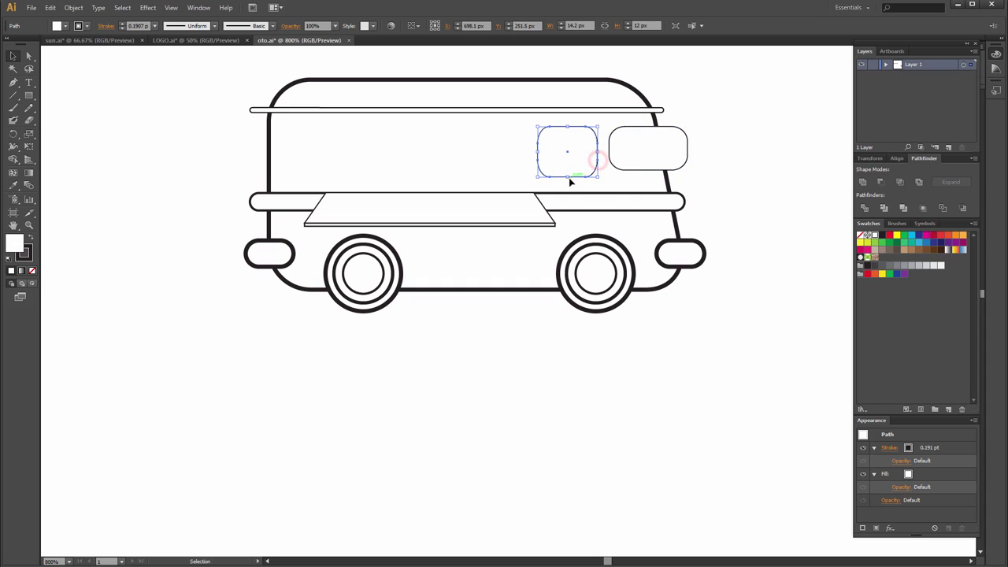
left_click_drag(567, 176, 568, 170)
left_click(721, 144)
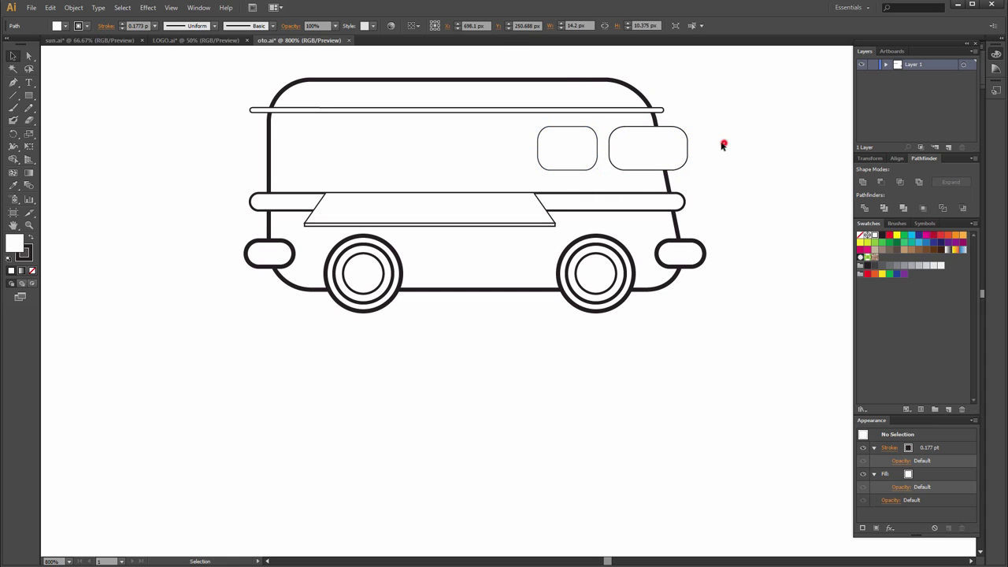
- Duplicate the wide front window horizontally and centre the copy on the van's rear edge
left_click(689, 149)
left_click_drag(648, 148, 268, 148)
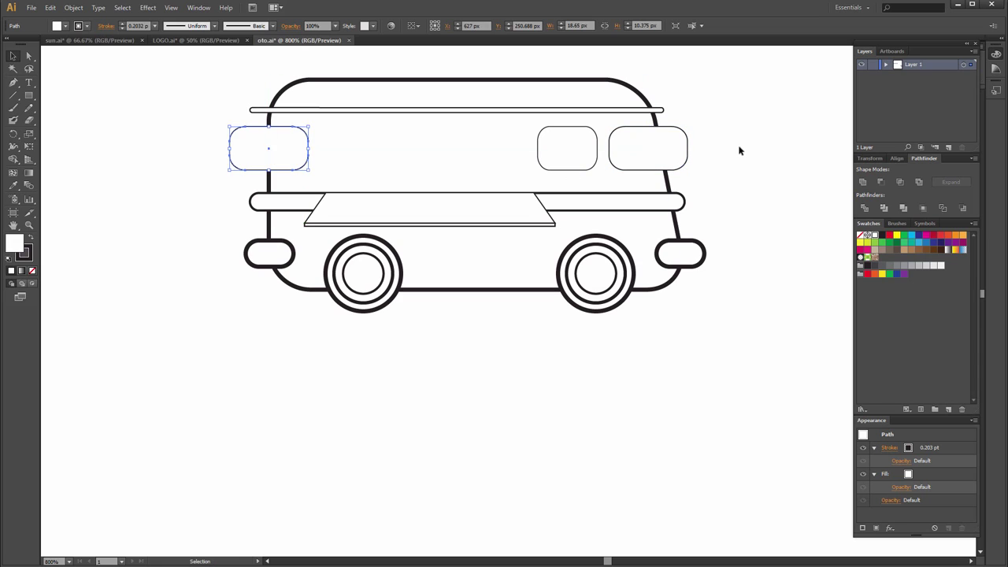
left_click(739, 148)
- Draw a serving-opening rectangle about 49.6 by 14.1 px standing on the full upper edge of the trapezoid
left_click(29, 96)
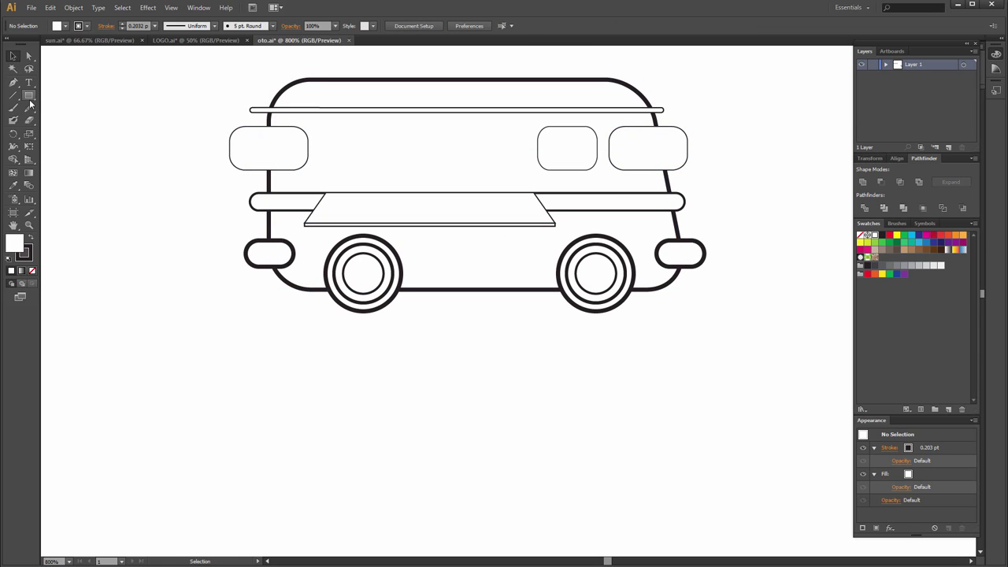
left_click(326, 134)
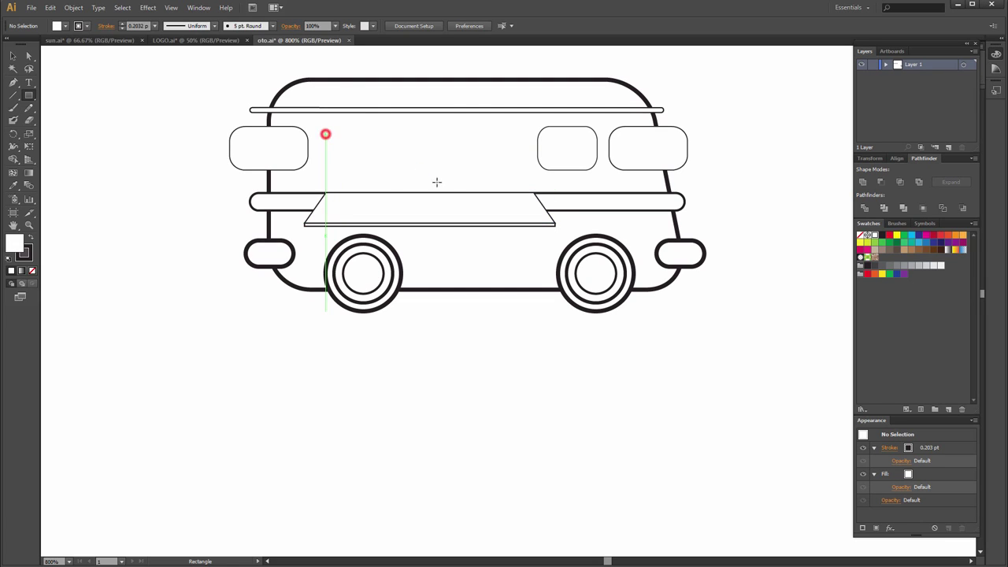
left_click(12, 56)
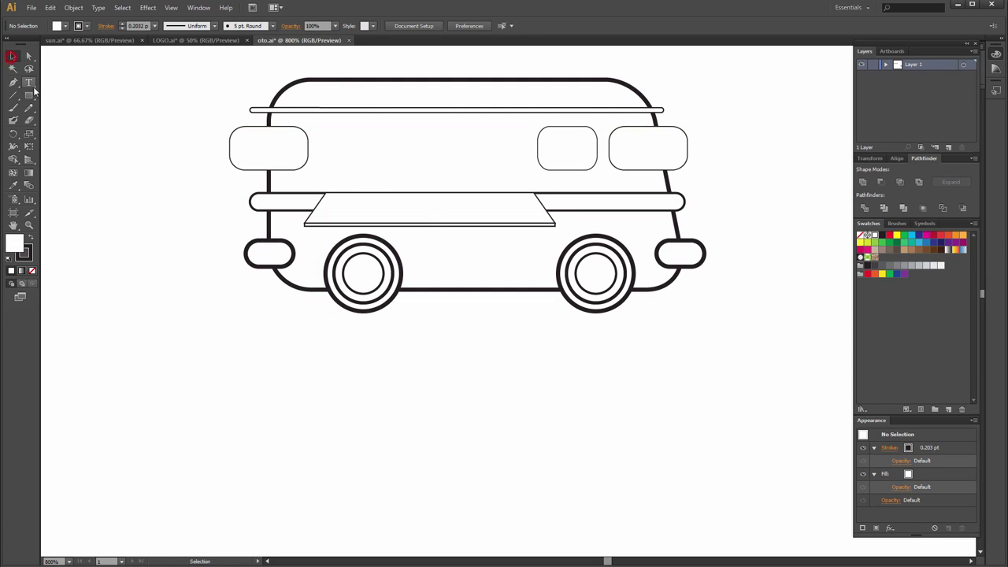
left_click(29, 96)
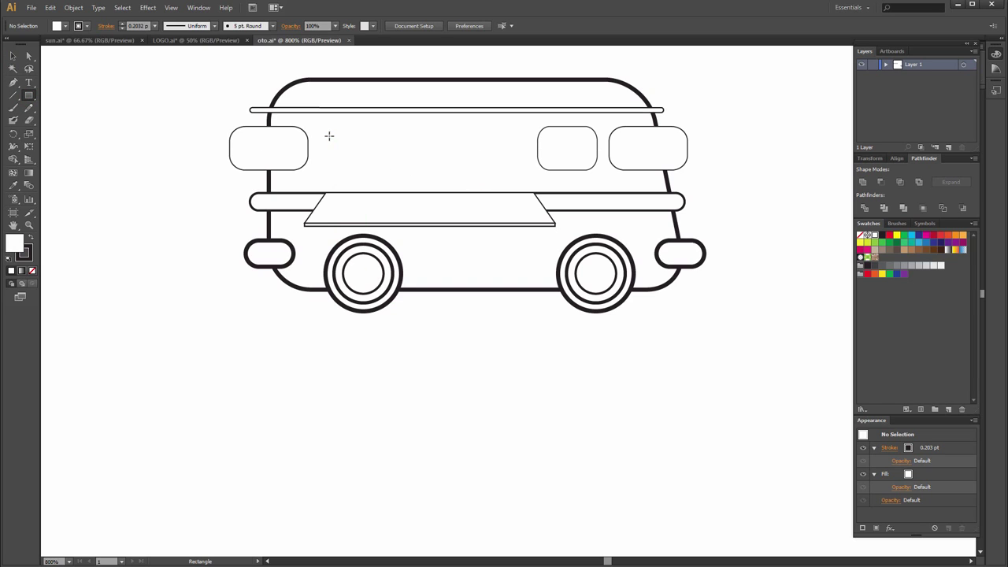
mouse_move(325, 134)
left_mouse_down()
mouse_move(412, 189)
mouse_move(533, 192)
left_mouse_up()
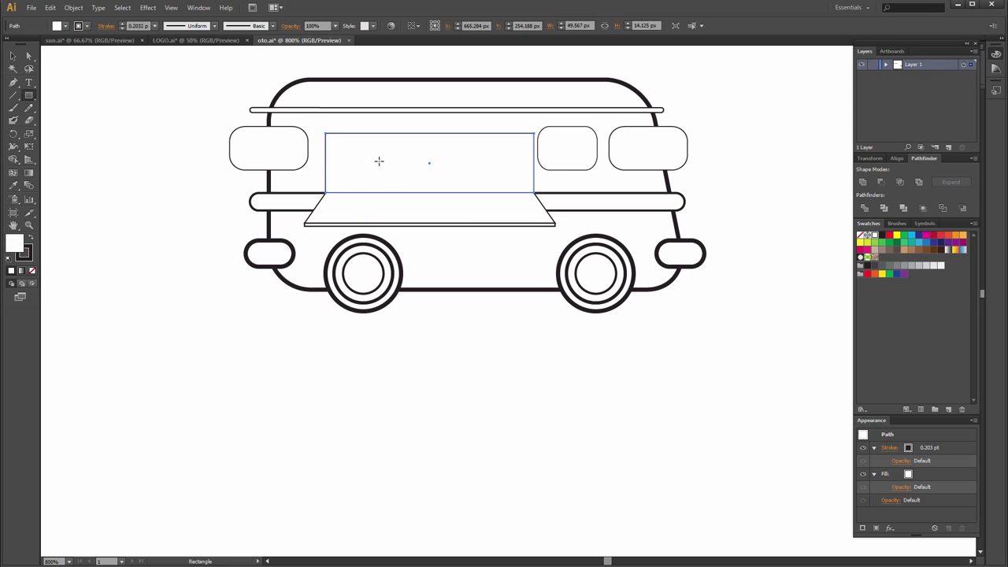
- Round the two upper corners of the opening rectangle with the corner-rounding script from the SCRIP folder, using a radius of 3
left_click(28, 56)
scroll(340, 149, "up", 3)
scroll(512, 186, "down", 1)
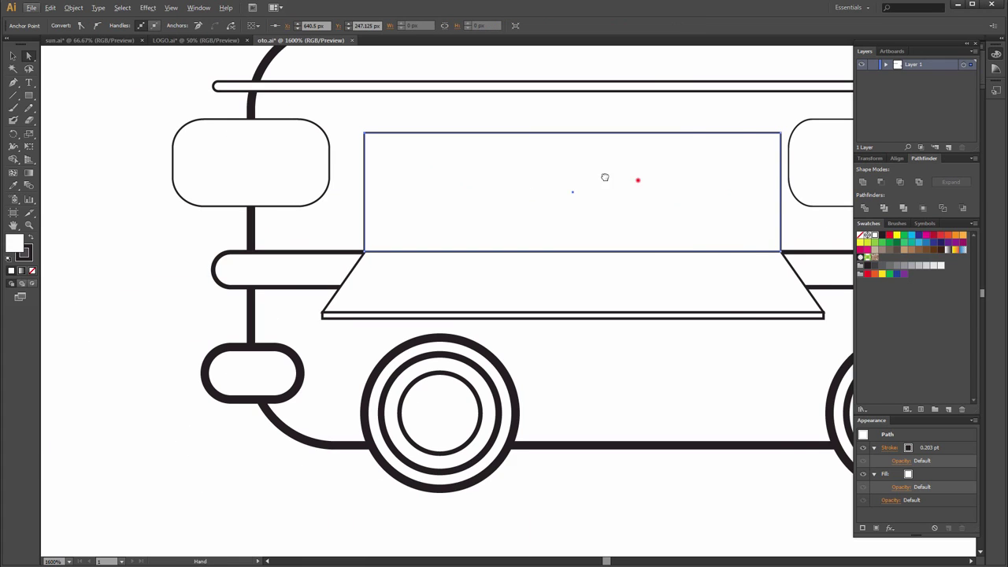
left_click_drag(638, 180, 562, 179)
left_click(706, 133, "shift")
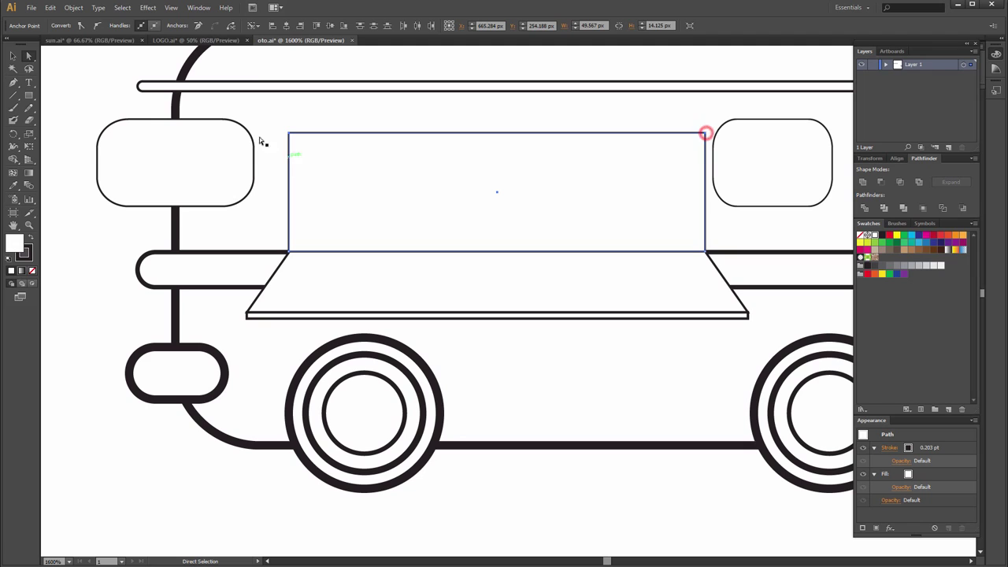
left_click(36, 10)
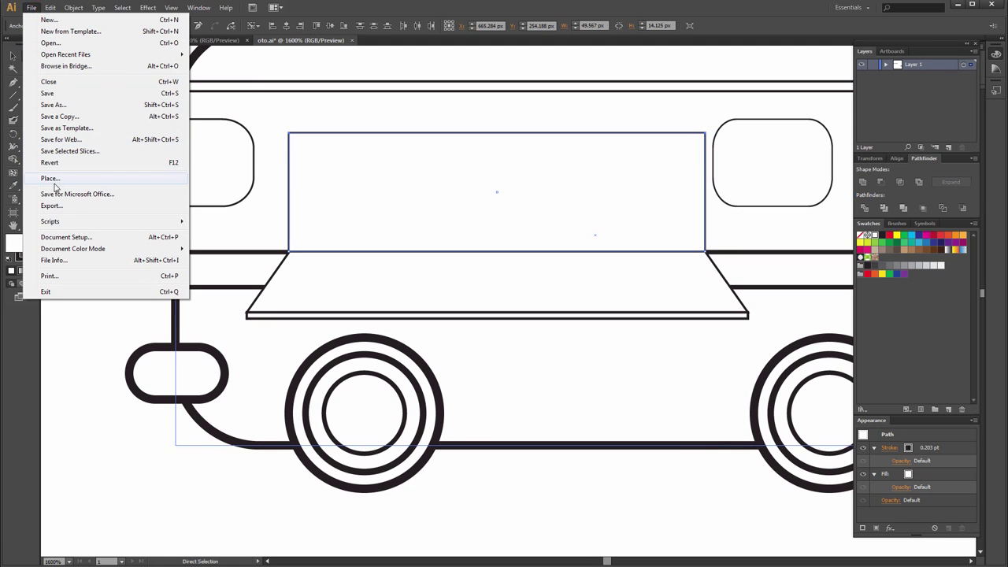
left_click(55, 223)
left_click(239, 282)
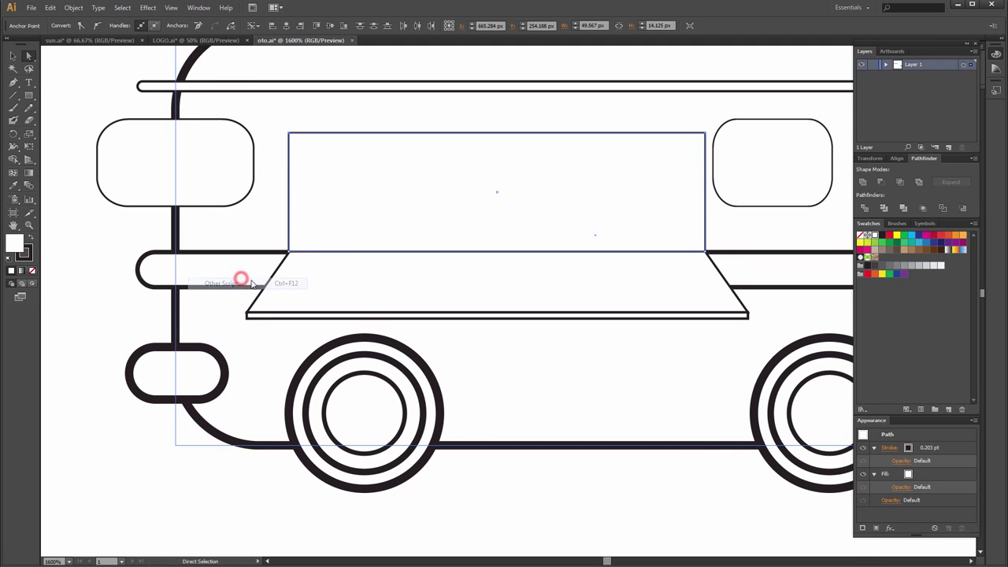
left_click(431, 328)
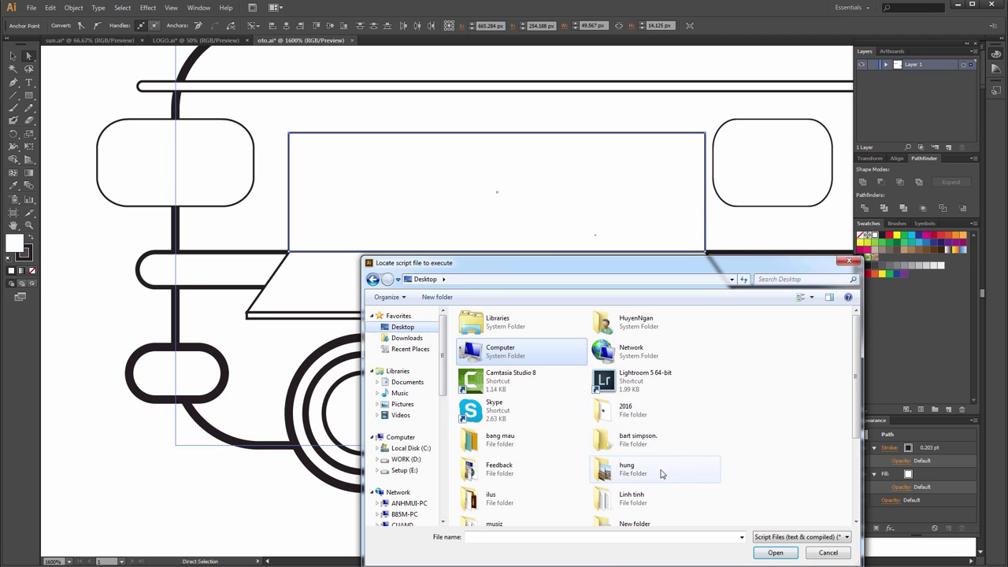
left_click(519, 501)
double_click(519, 501)
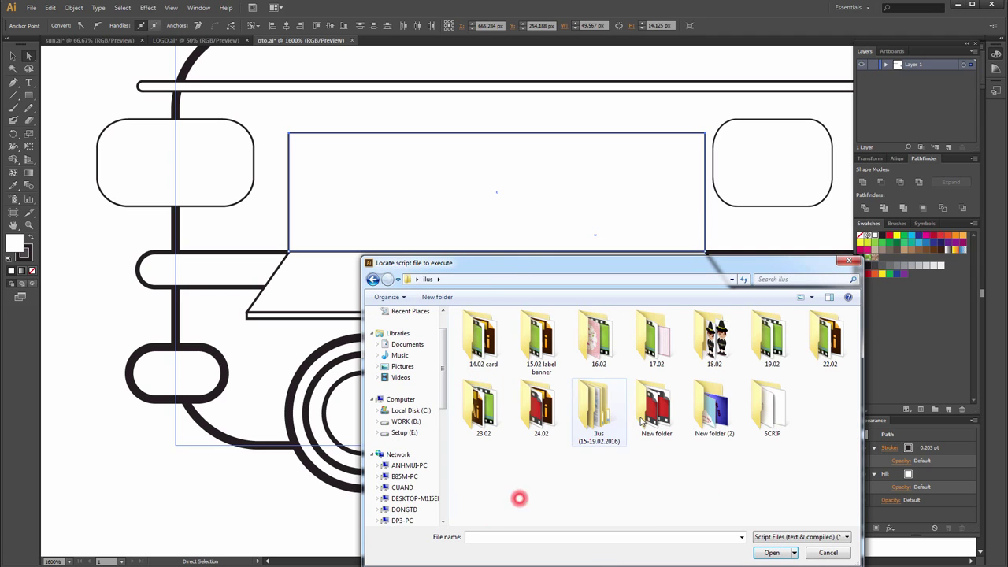
double_click(779, 415)
double_click(506, 499)
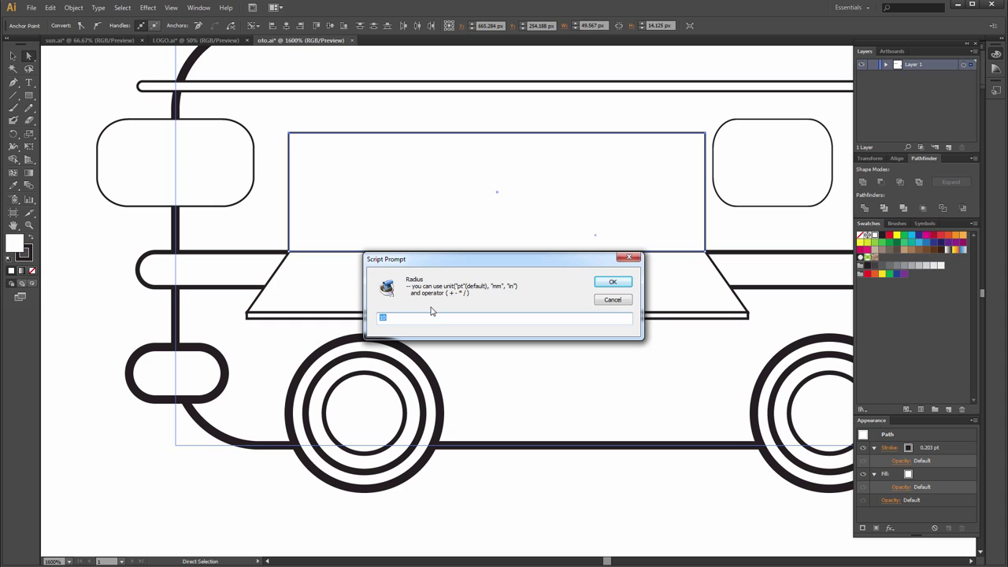
type("3")
key("Return")
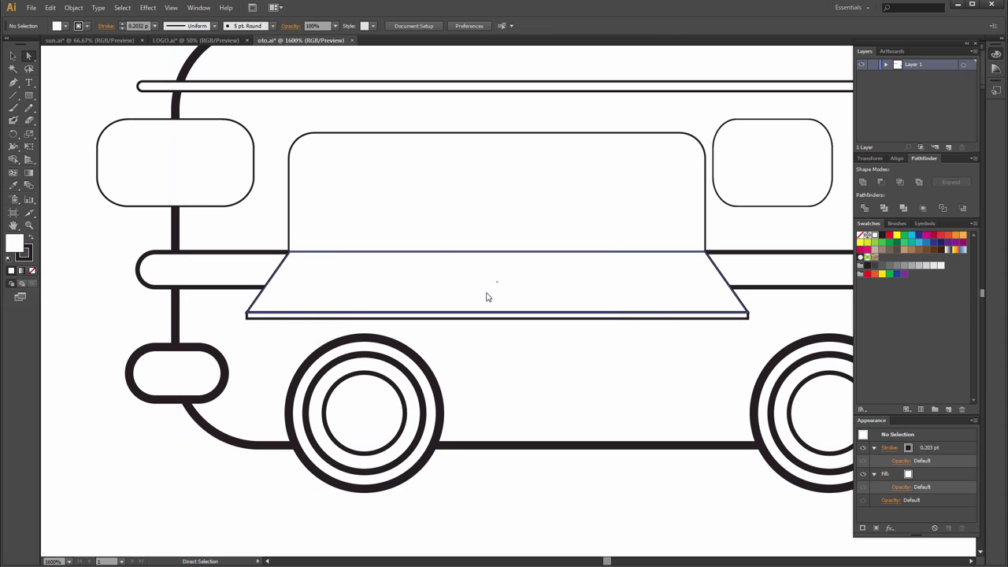
- Copy the rounded opening in place and shrink the copy about its centre to about 44.4 by 12.7 px
left_click(113, 64)
left_click(12, 57)
left_click(12, 56)
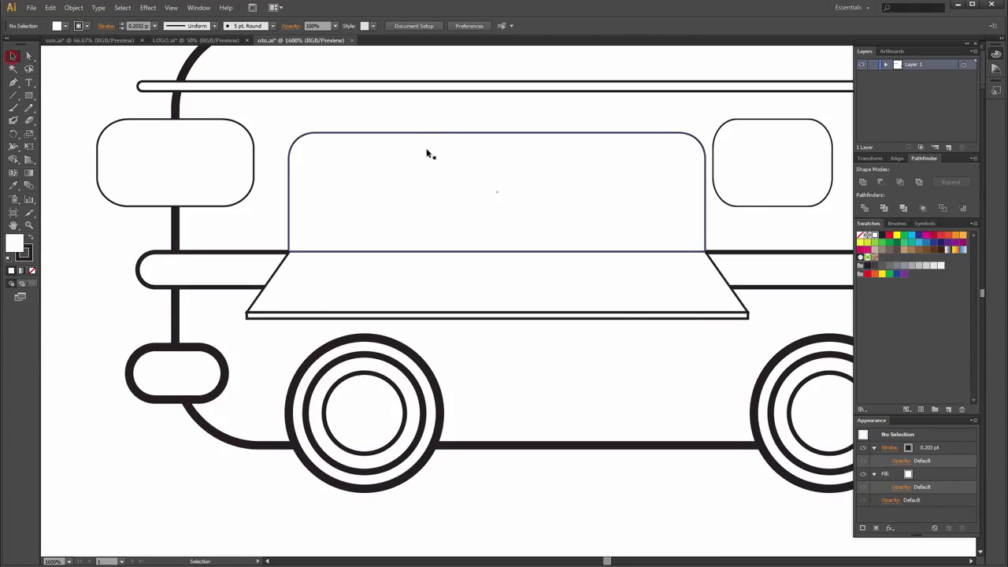
left_click(432, 133)
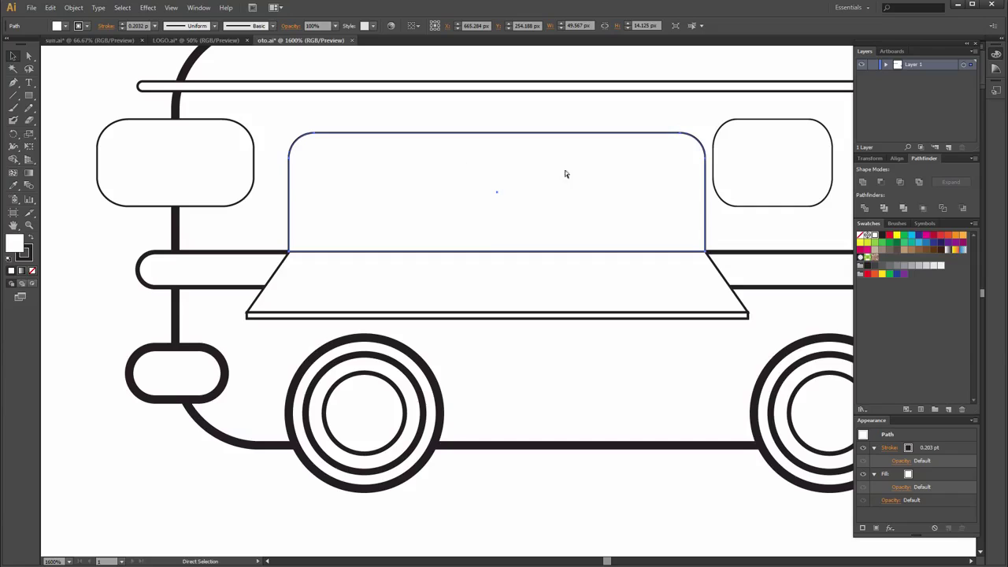
left_click_drag(705, 134, 698, 137)
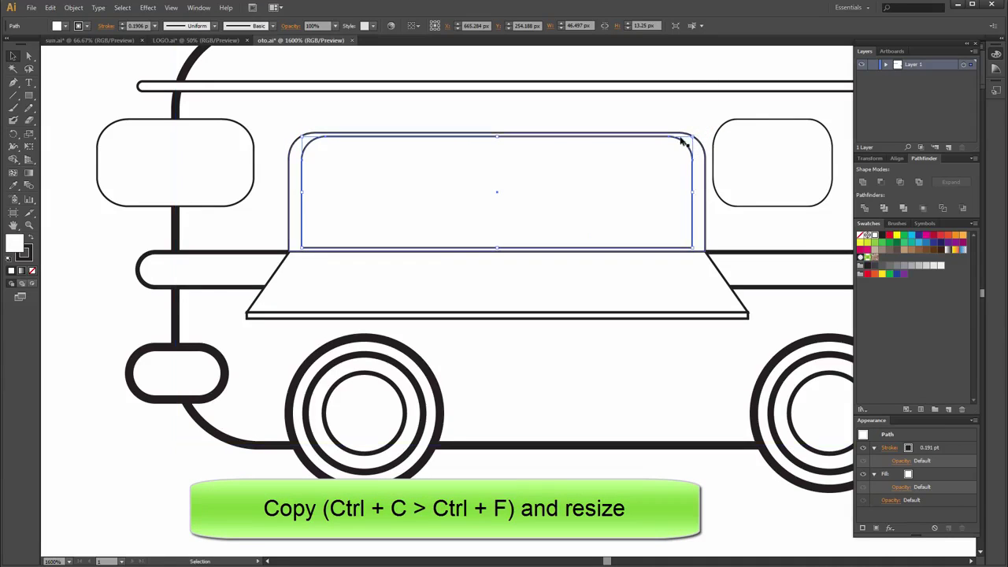
key("Down")
key("Up")
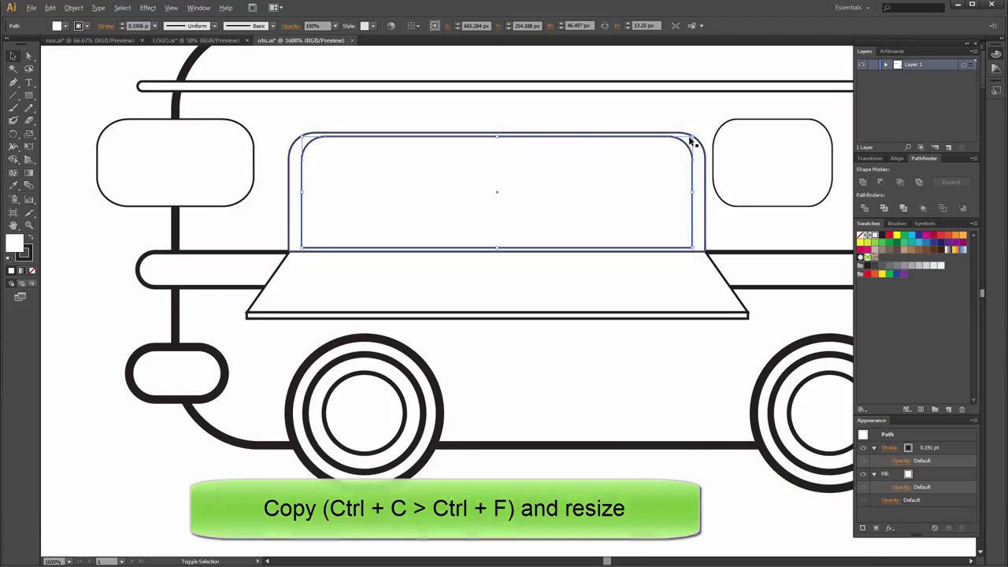
left_click_drag(695, 136, 685, 139)
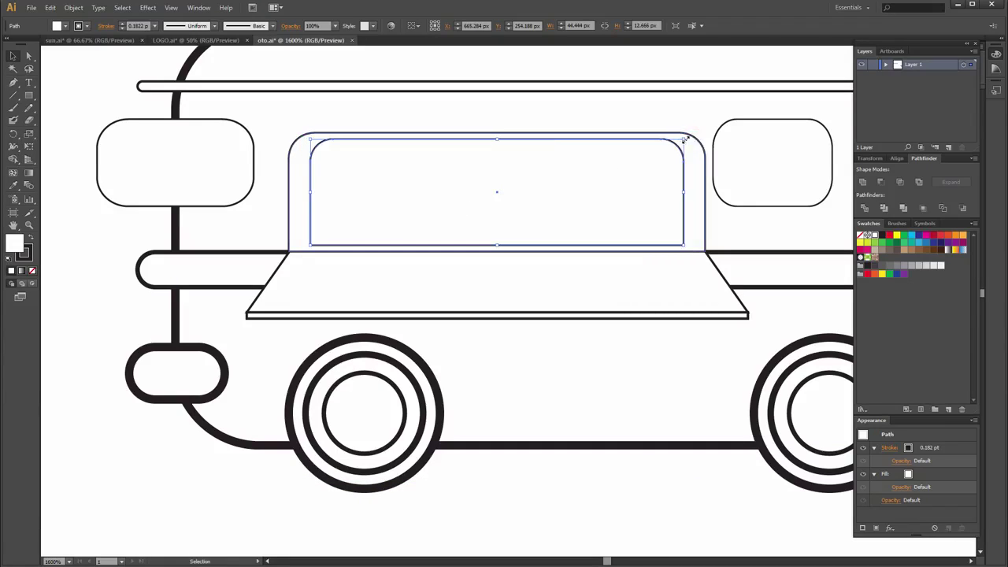
- Align the lower edges of the inner and outer opening shapes
left_click(549, 133, "shift")
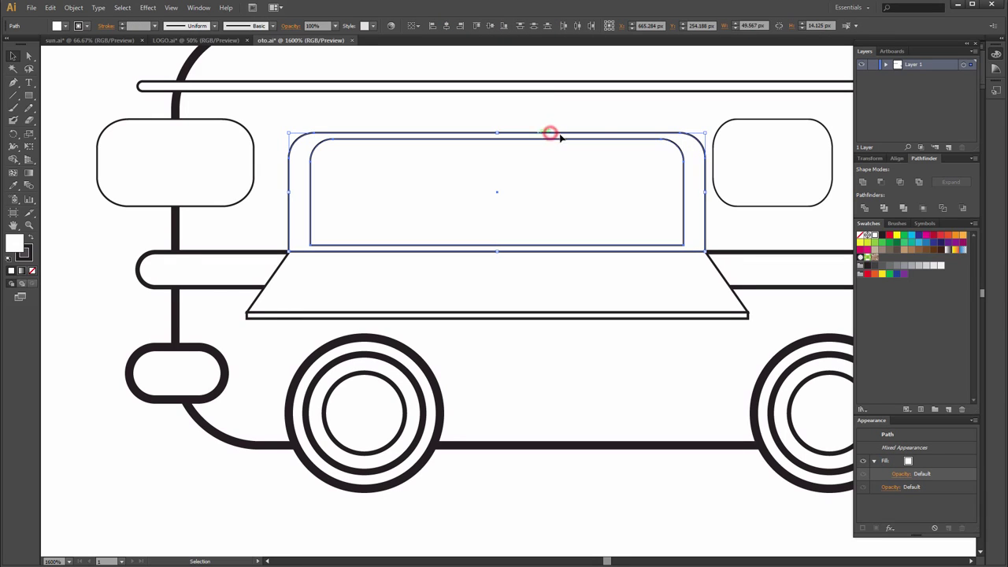
left_click(897, 159)
left_click(964, 183)
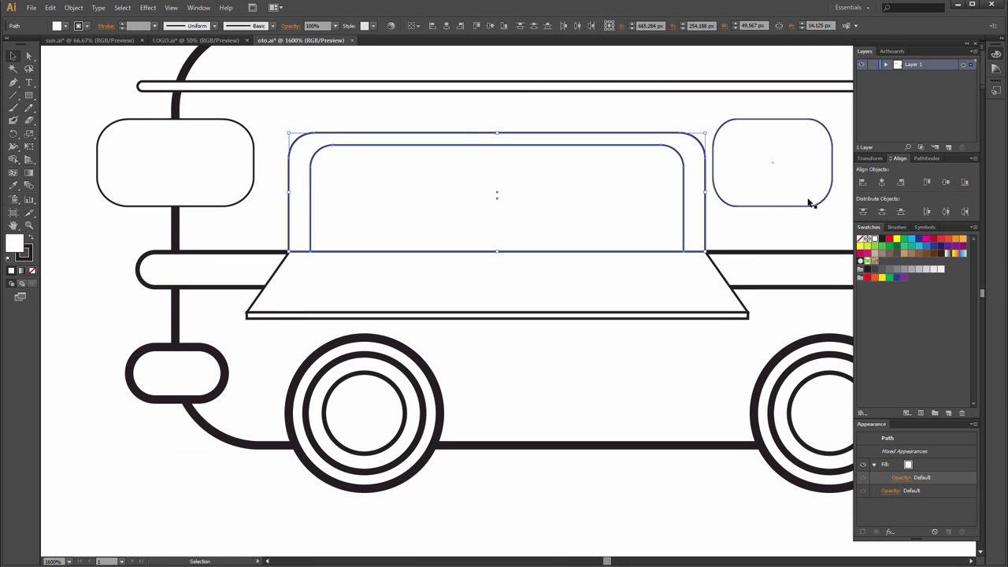
left_click(122, 94)
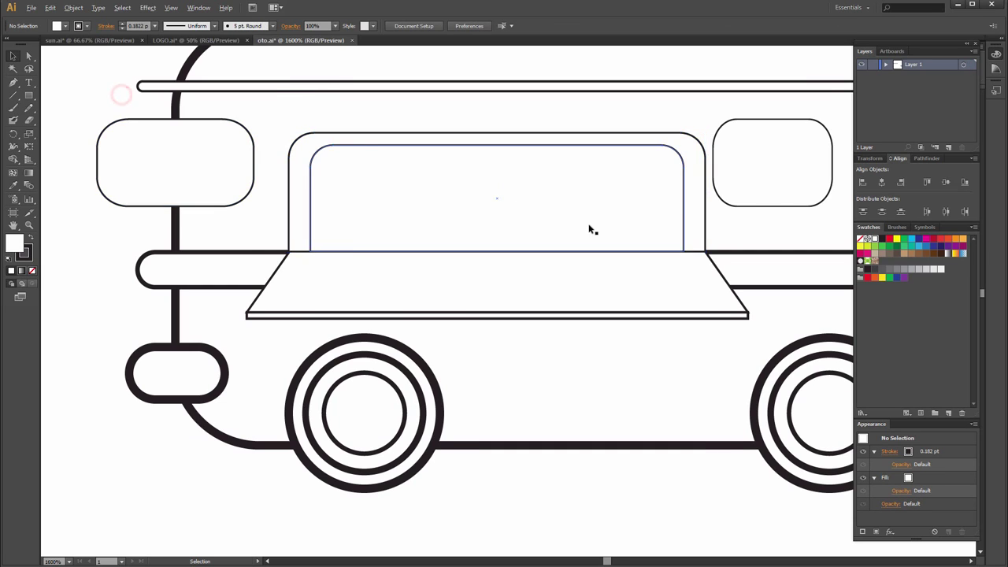
scroll(592, 227, "down", 1)
left_click_drag(753, 307, 714, 290)
scroll(700, 285, "down", 1)
scroll(703, 287, "down", 1)
left_click_drag(791, 320, 652, 259)
left_click(684, 248)
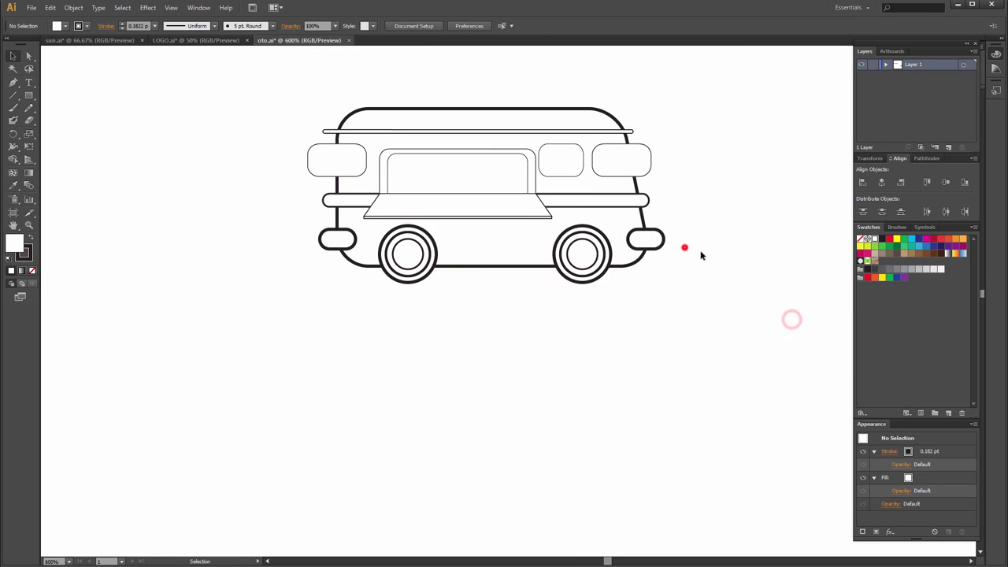
left_click_drag(629, 337, 606, 412)
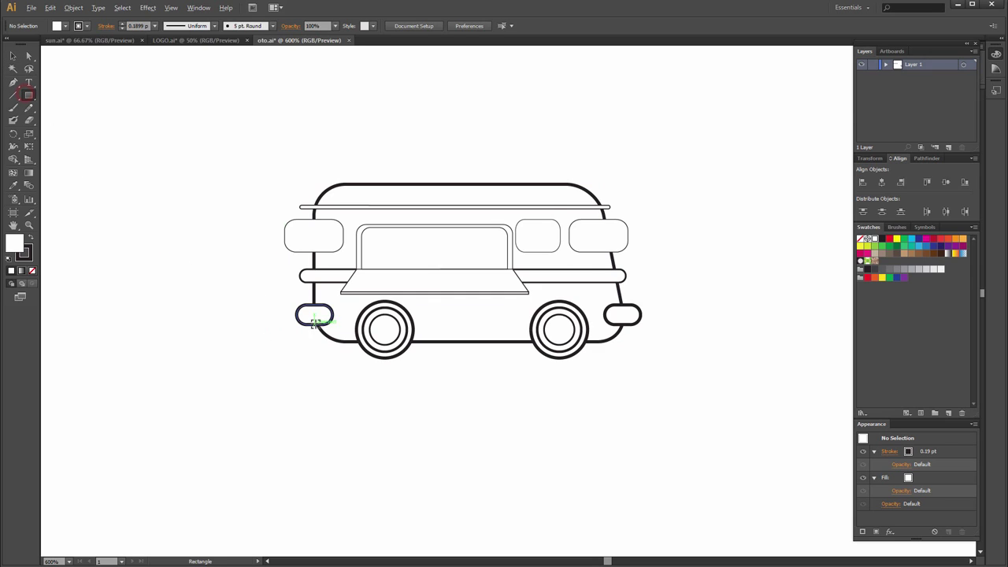
- Draw a small rectangle about 12.3 by 2.25 px just below the left bumper, overlapping the van's lower corner
scroll(314, 324, "up", 3)
left_click_drag(344, 347, 318, 286)
left_click_drag(263, 270, 367, 289)
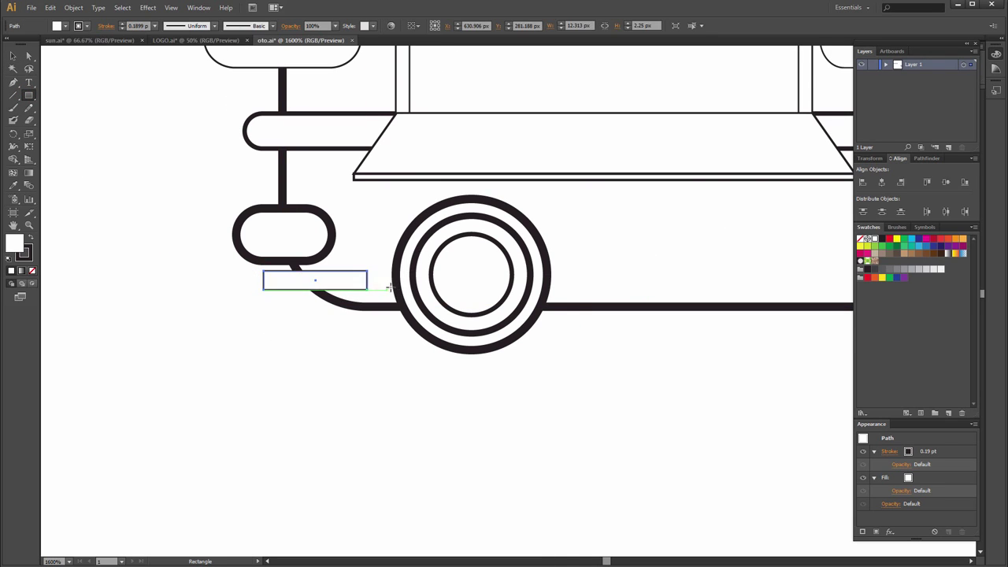
key("v")
left_click(223, 196)
scroll(210, 255, "down", 4)
left_click_drag(692, 460, 678, 451)
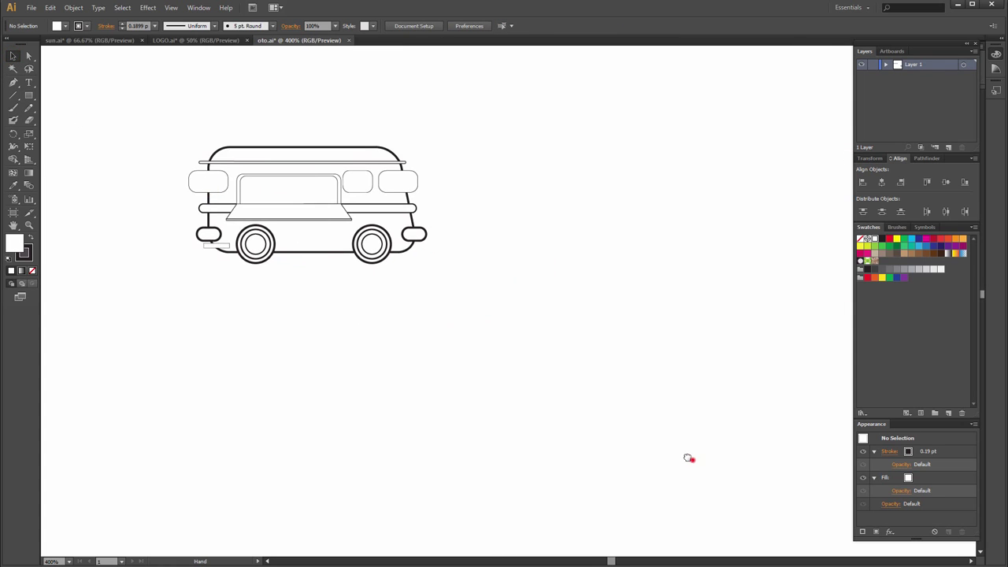
scroll(484, 291, "up", 2)
left_click_drag(470, 268, 779, 364)
left_click_drag(653, 340, 627, 364)
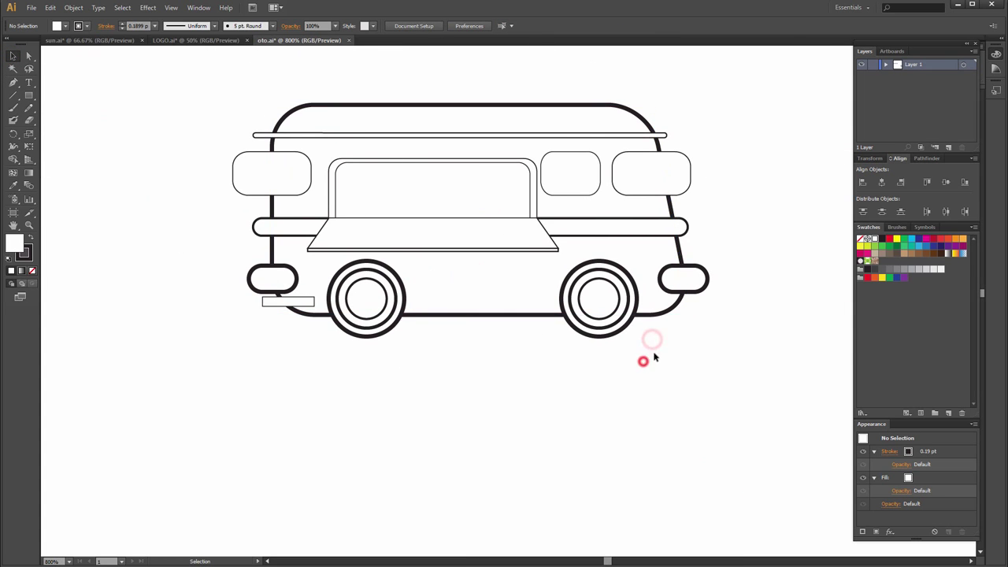
- Trim off the part of the right end window that extends beyond the van body with the Shape Builder tool
left_click(665, 157)
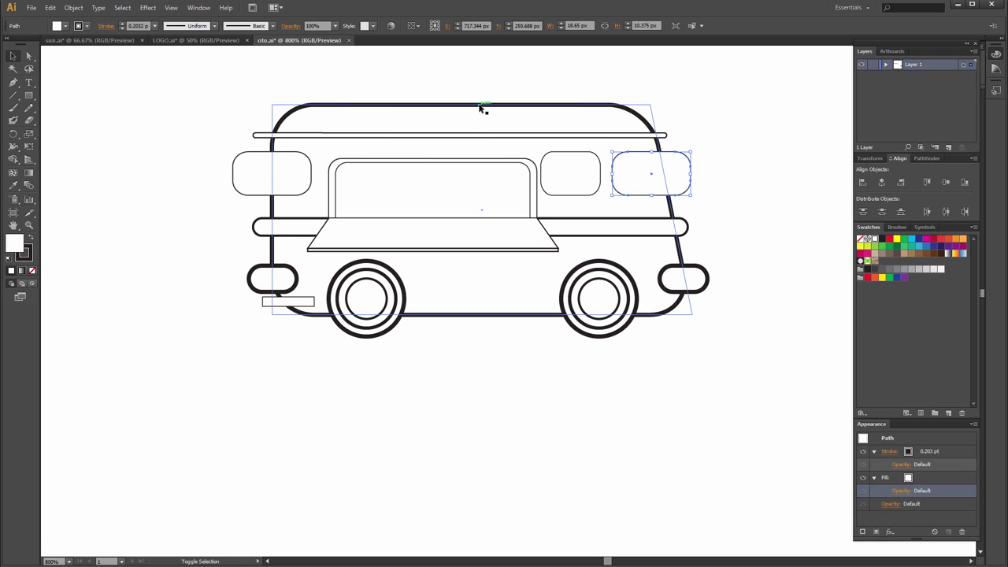
left_click(479, 105, "shift")
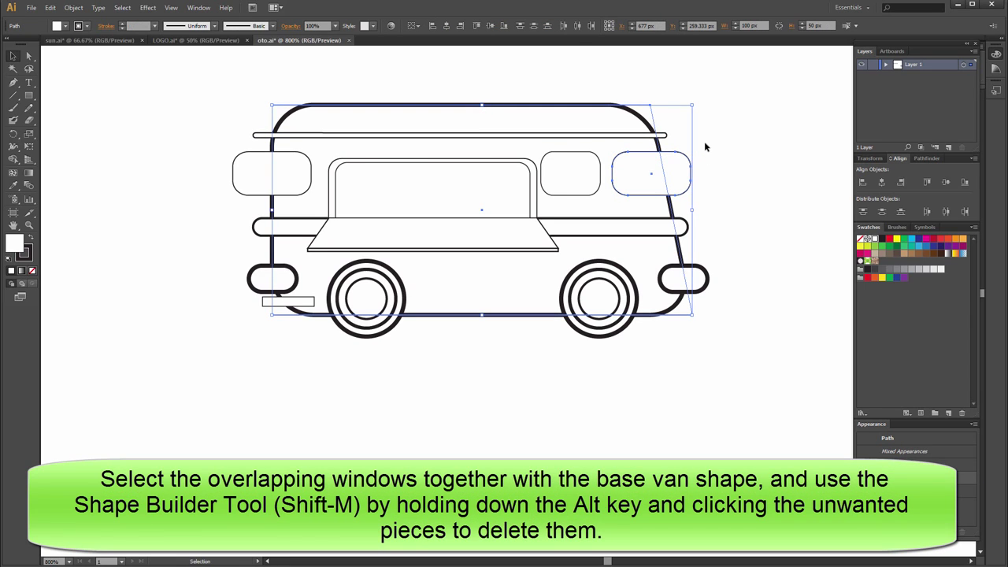
key("shift+m")
left_click(683, 163, "alt")
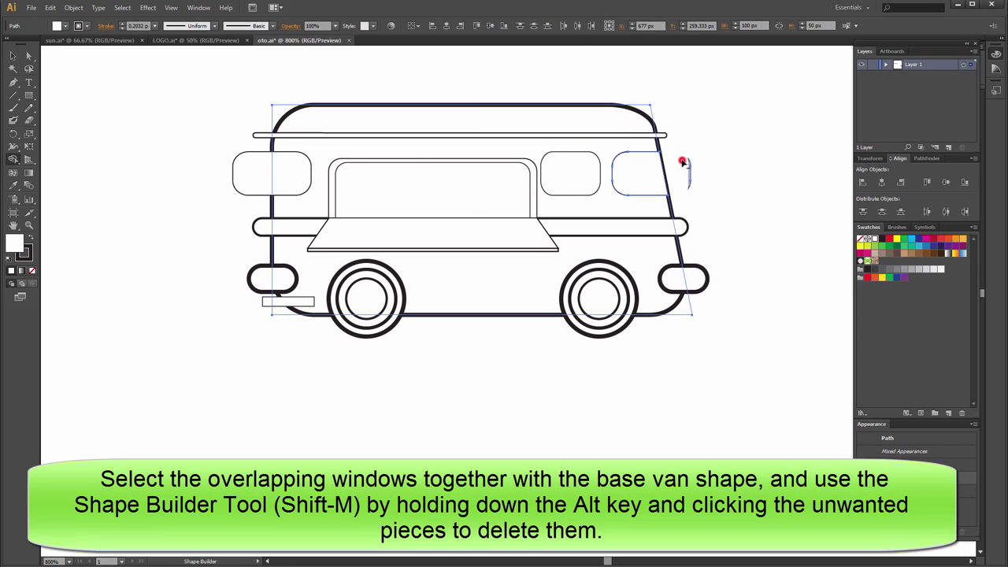
left_click(12, 56)
left_click(81, 164)
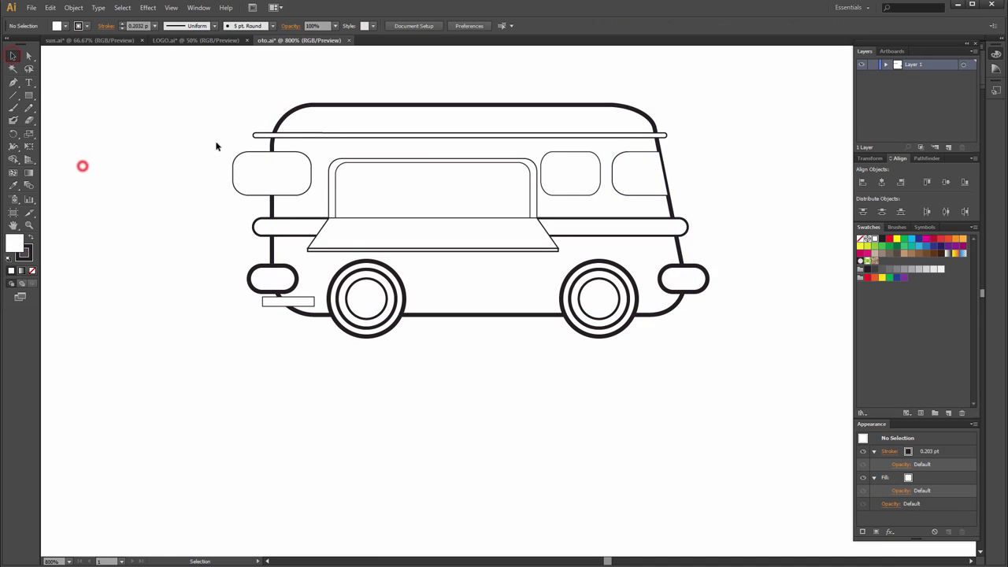
- Trim off the part of the left end window that extends beyond the van body with the Shape Builder tool
left_click(271, 142)
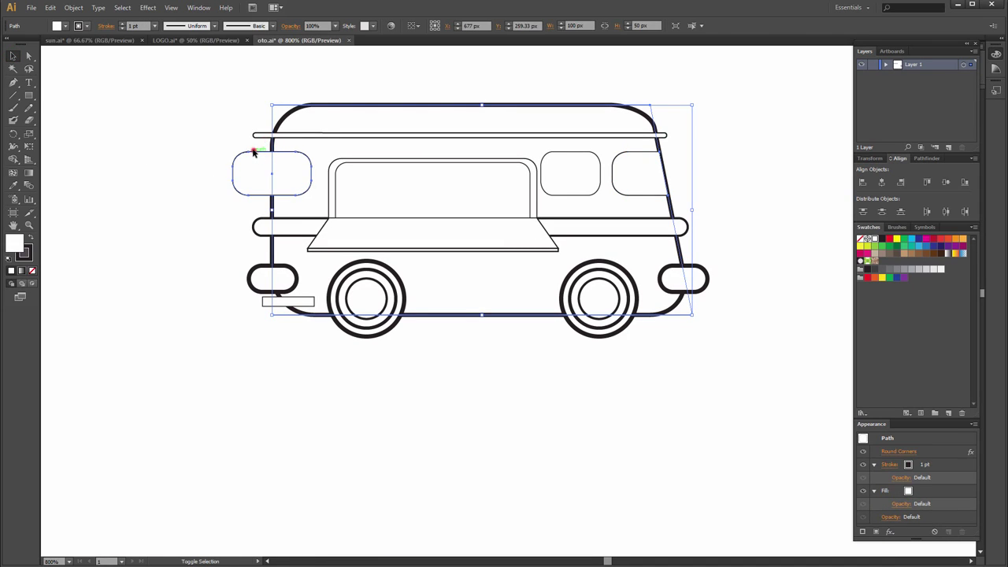
left_click(254, 150, "shift")
key("shift+m")
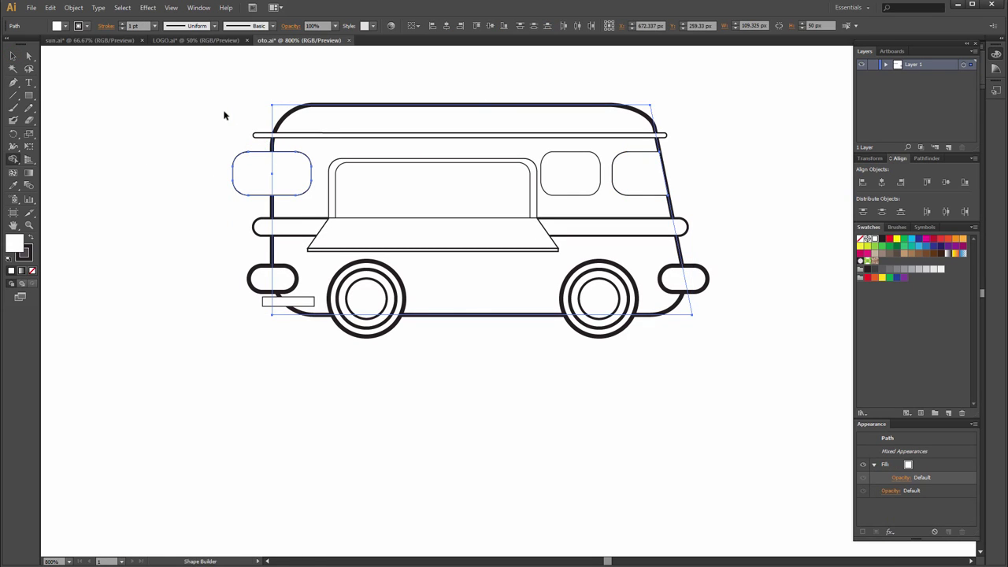
left_click(253, 167, "alt")
left_click(16, 53)
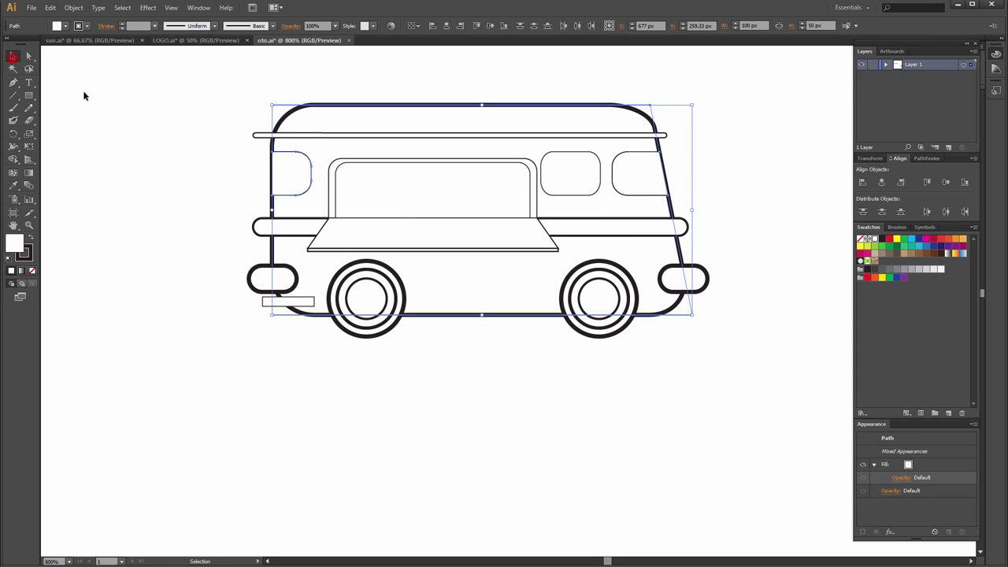
left_click(84, 92)
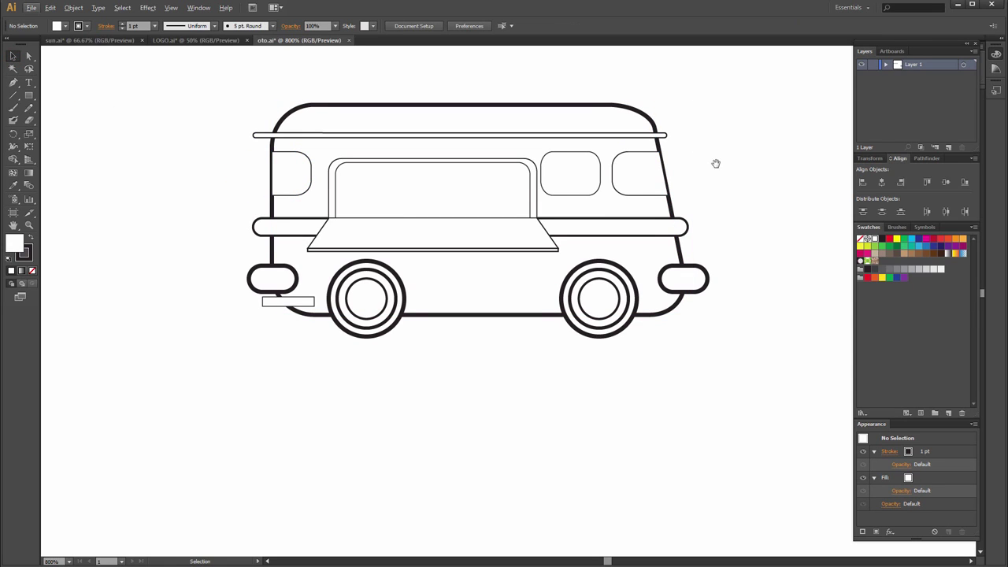
left_click_drag(713, 157, 725, 157)
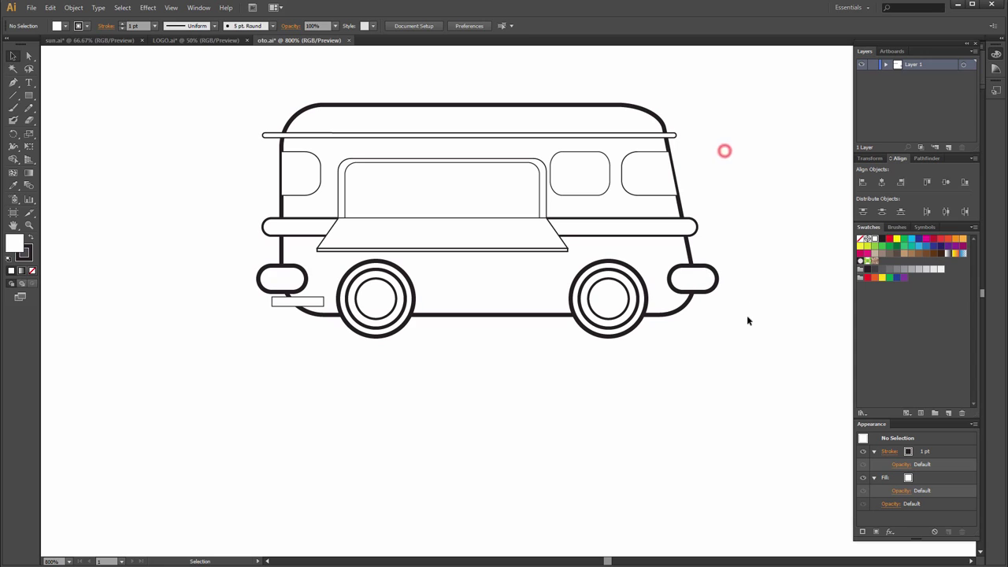
- Create an inner pane for the middle window with Offset Path at -1 px
left_click(608, 175)
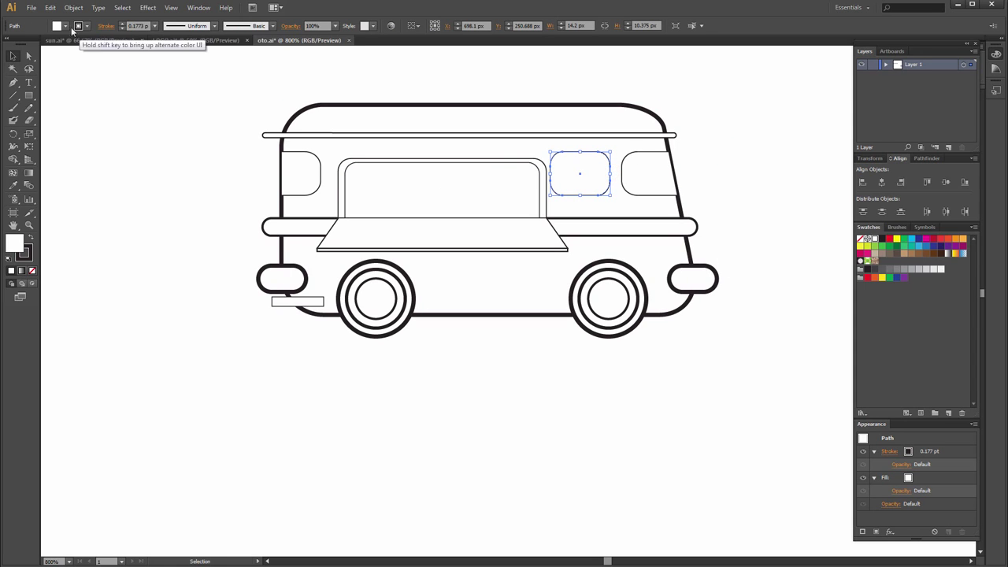
left_click(73, 8)
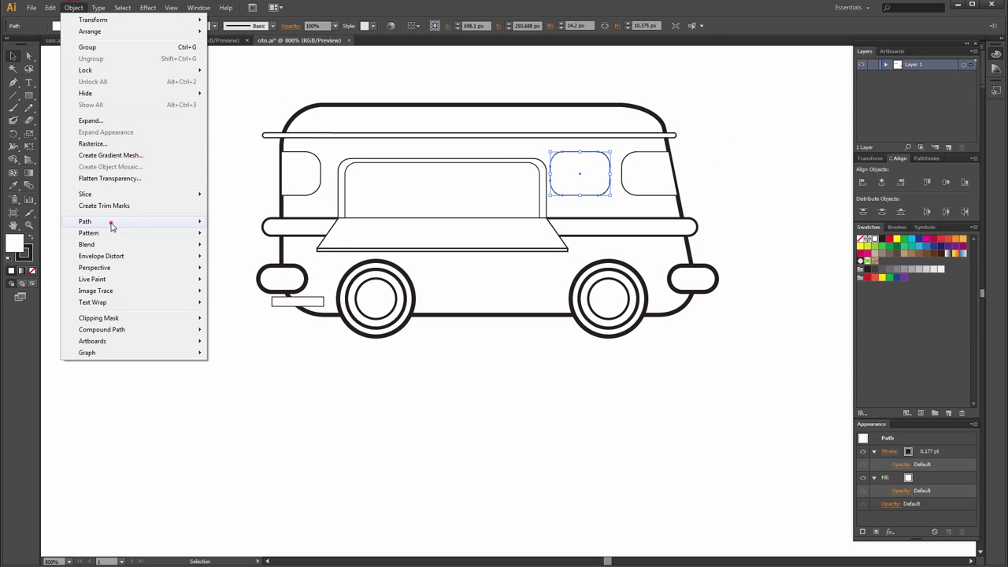
left_click(110, 222)
left_click(241, 260)
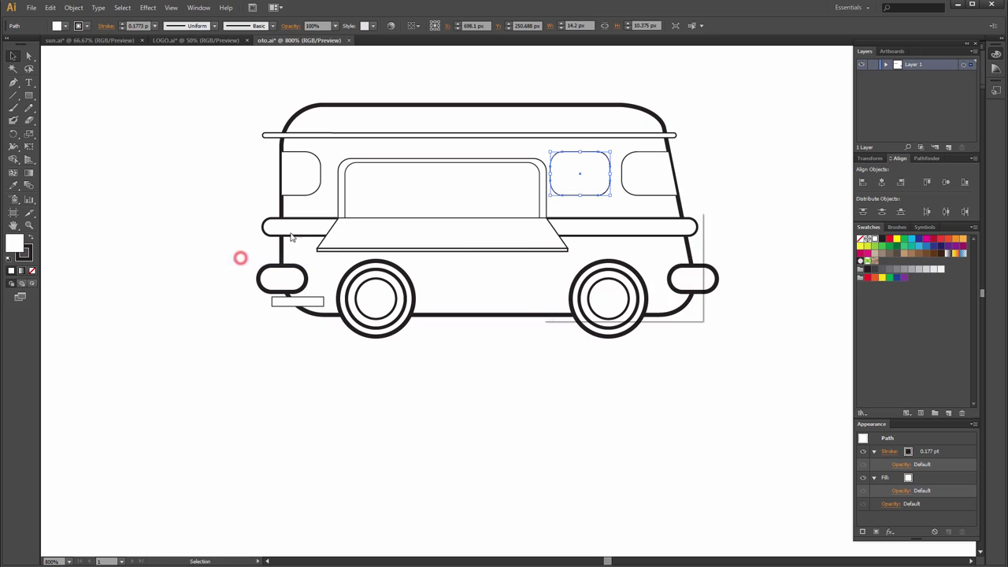
type("-2")
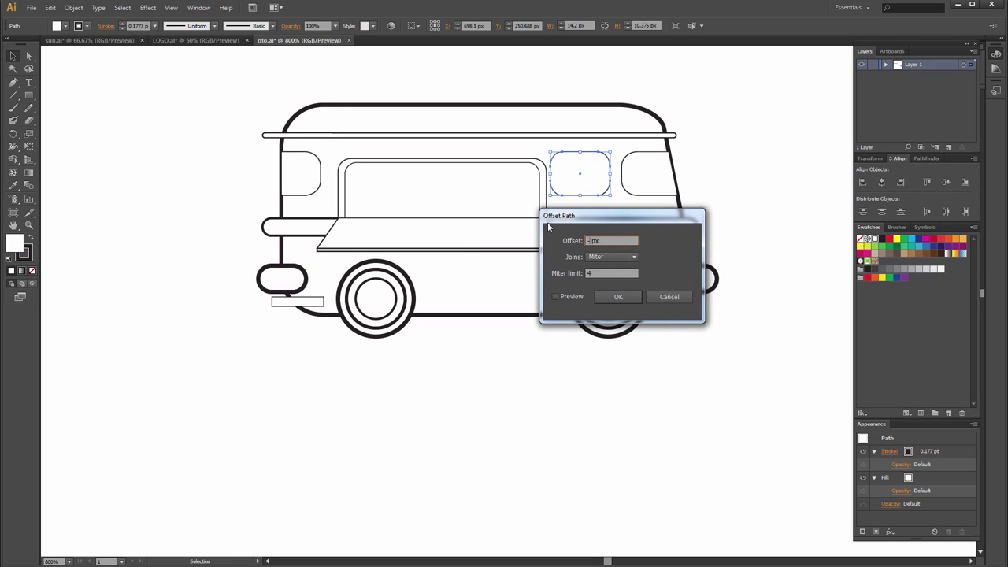
left_click(566, 302)
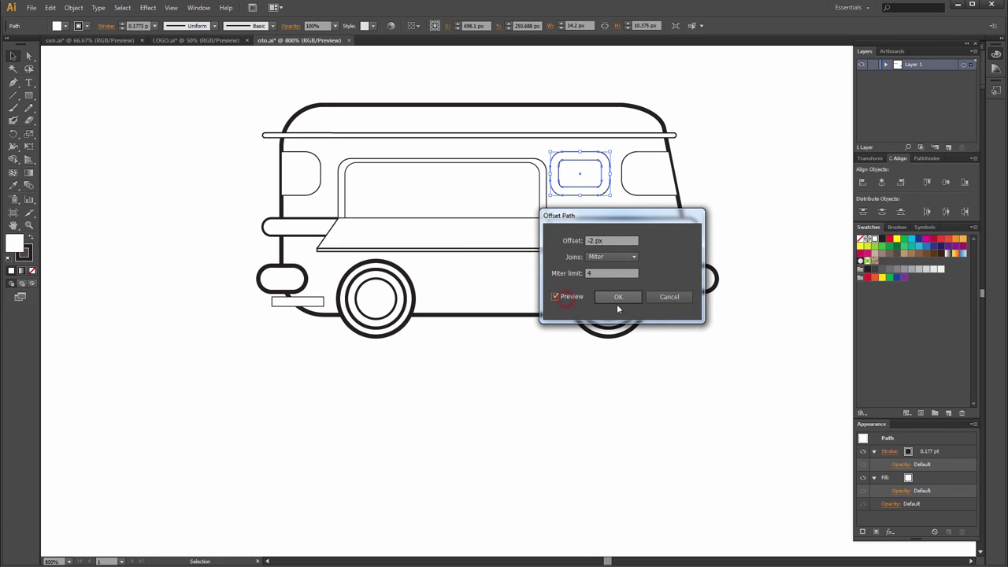
double_click(595, 240)
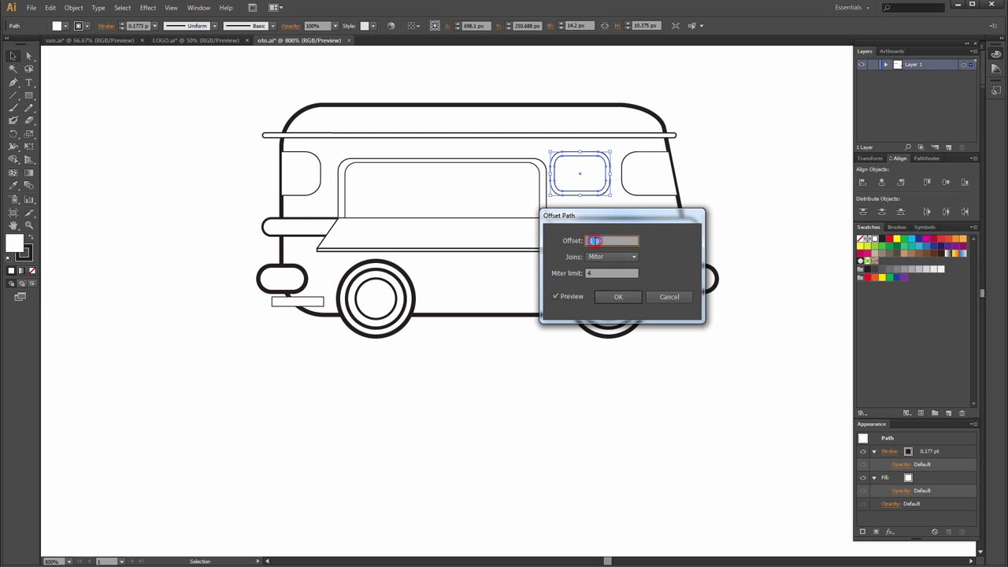
left_click(620, 296)
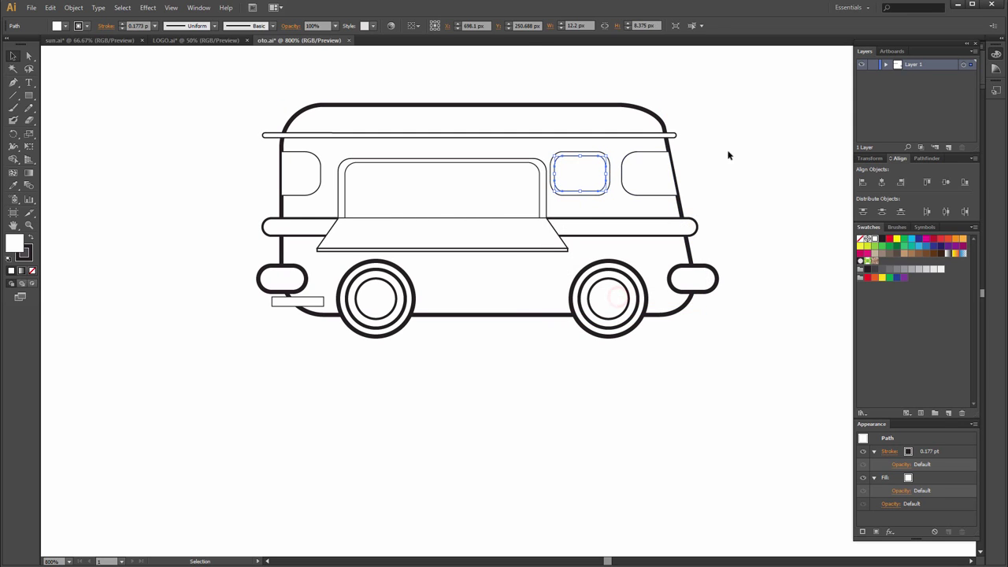
left_click(727, 151)
- Create an inner pane for the right end window with Offset Path at -1 px
left_click(647, 197)
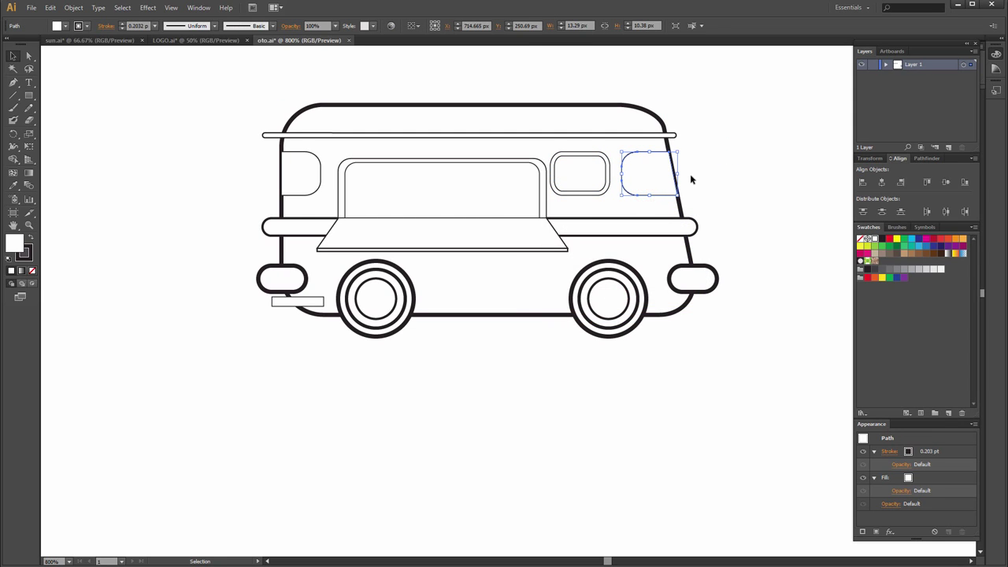
left_click(74, 7)
left_click(101, 222)
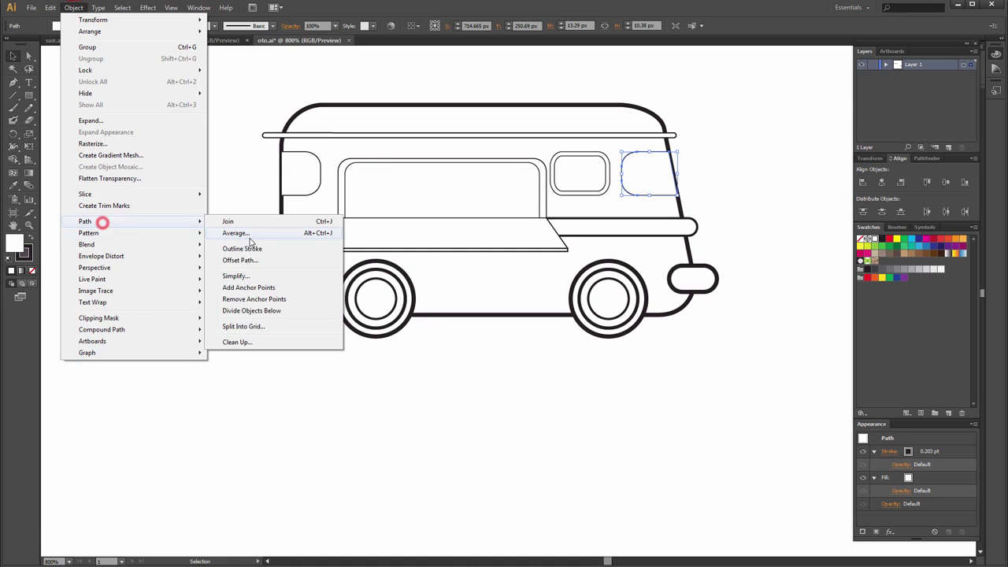
left_click(243, 260)
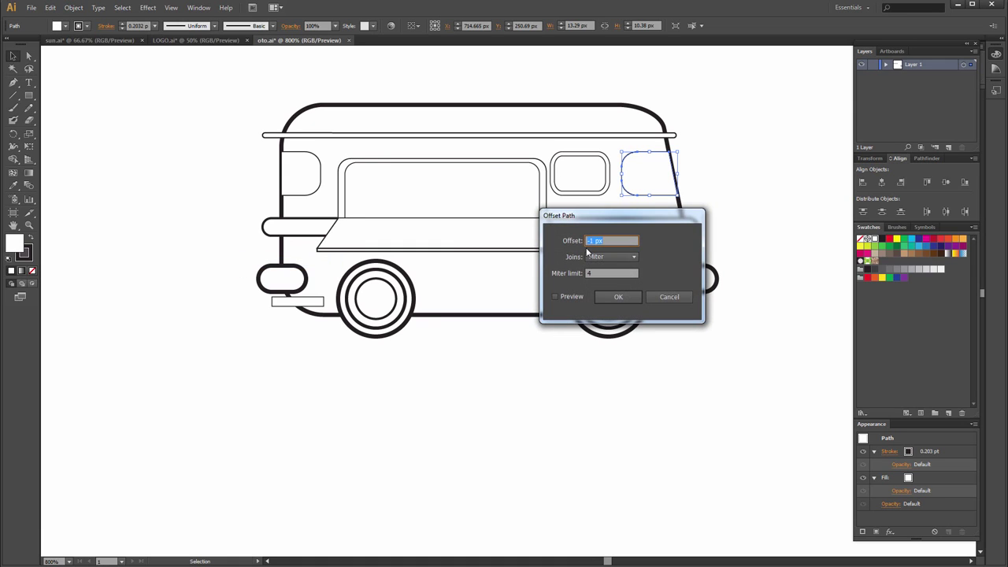
left_click(618, 299)
left_click(720, 202)
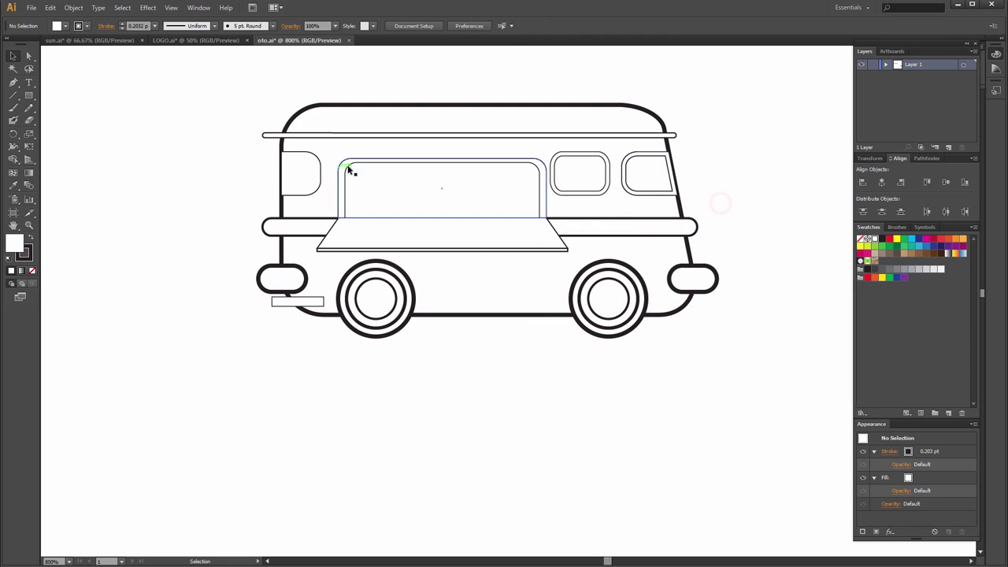
- Create an inner pane for the left end window with Offset Path at -1 px
left_click(321, 171)
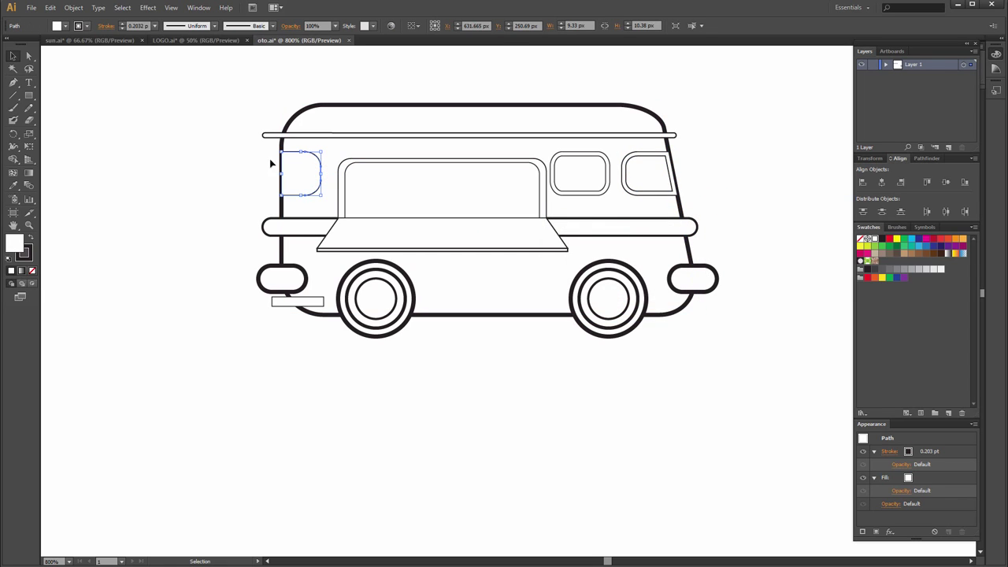
left_click(74, 8)
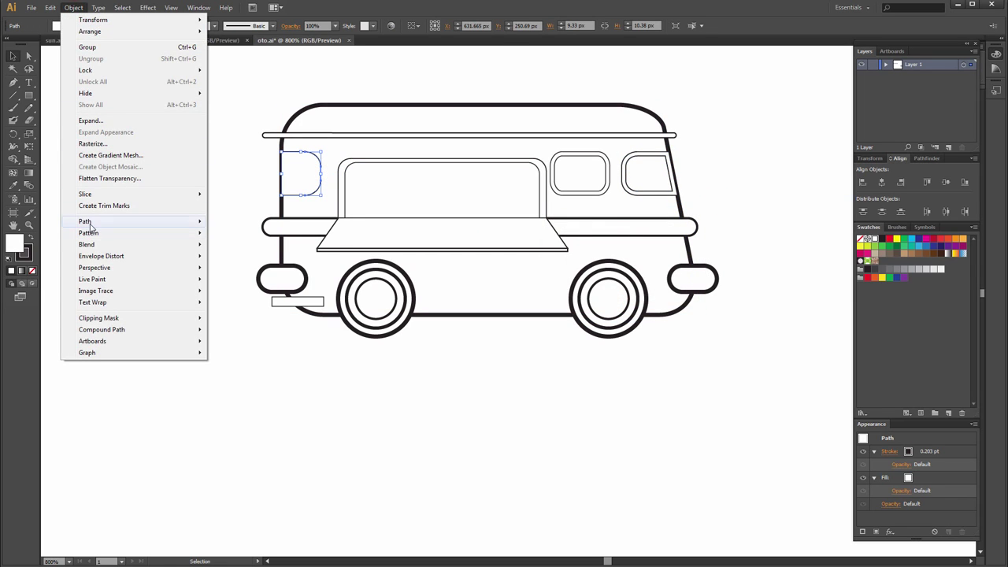
left_click(86, 221)
left_click(264, 261)
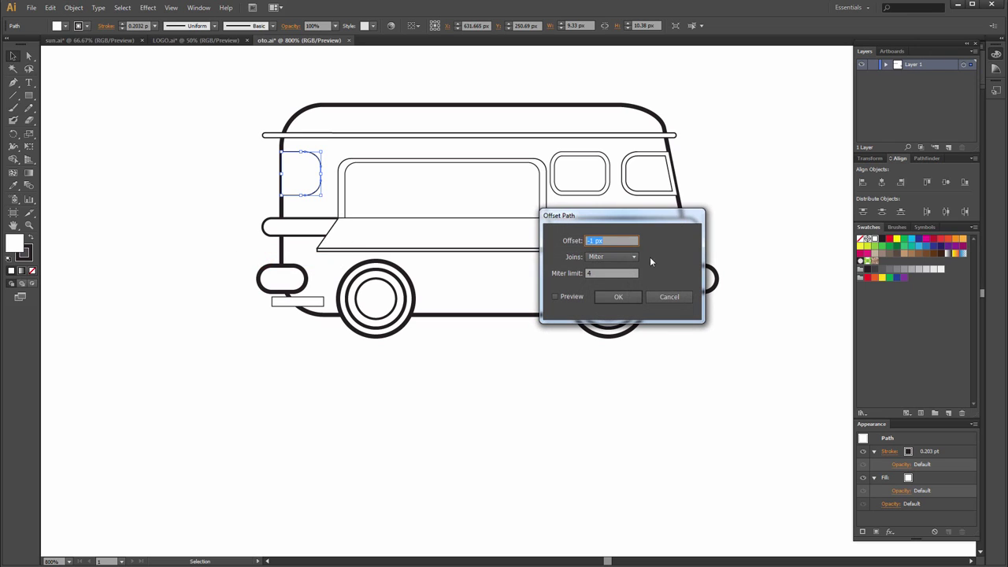
left_click(616, 300)
left_click(723, 186)
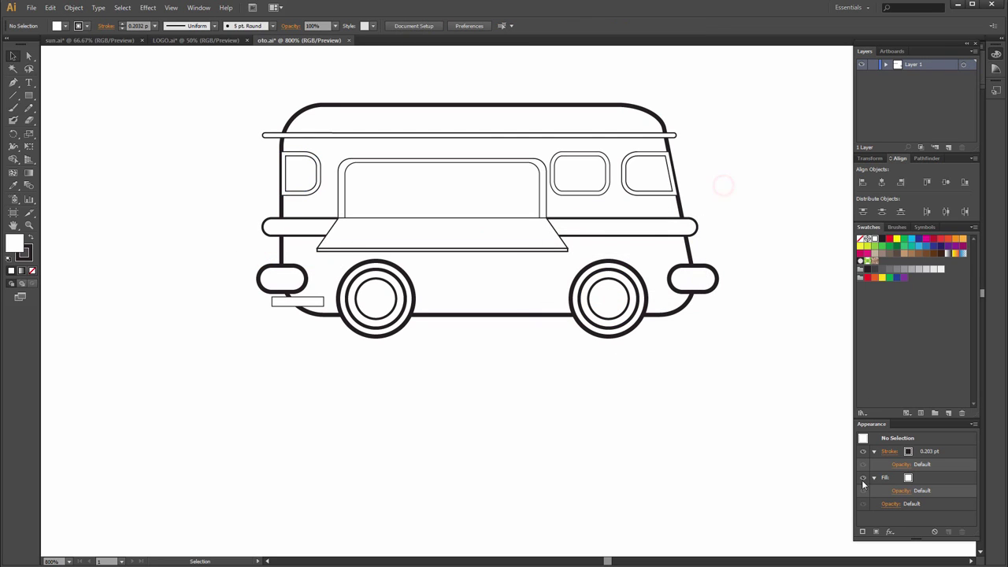
- Fill the side counter's trapezoid with the brown swatch from the custom color group
key("ctrl+=")
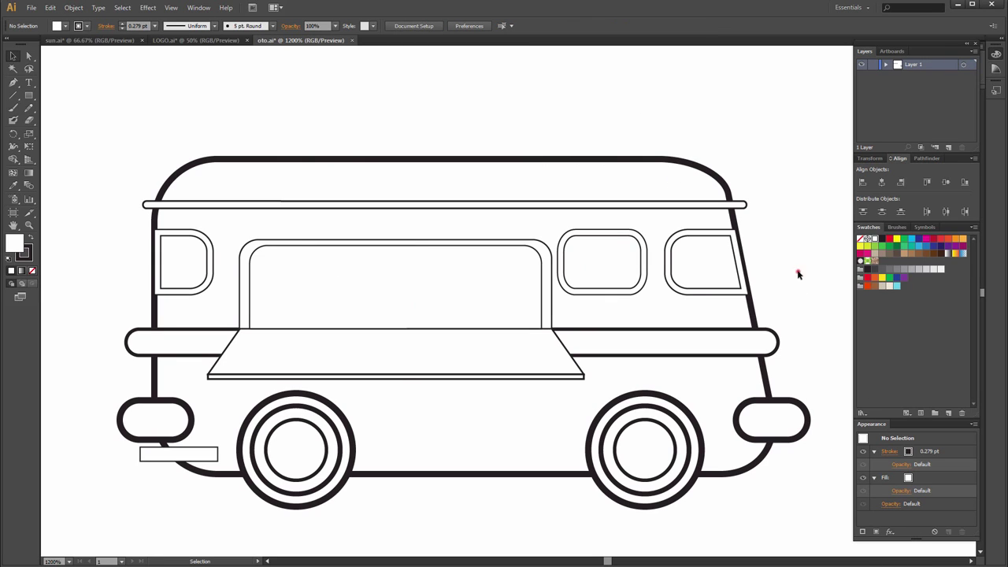
left_click(400, 356)
left_click(870, 287)
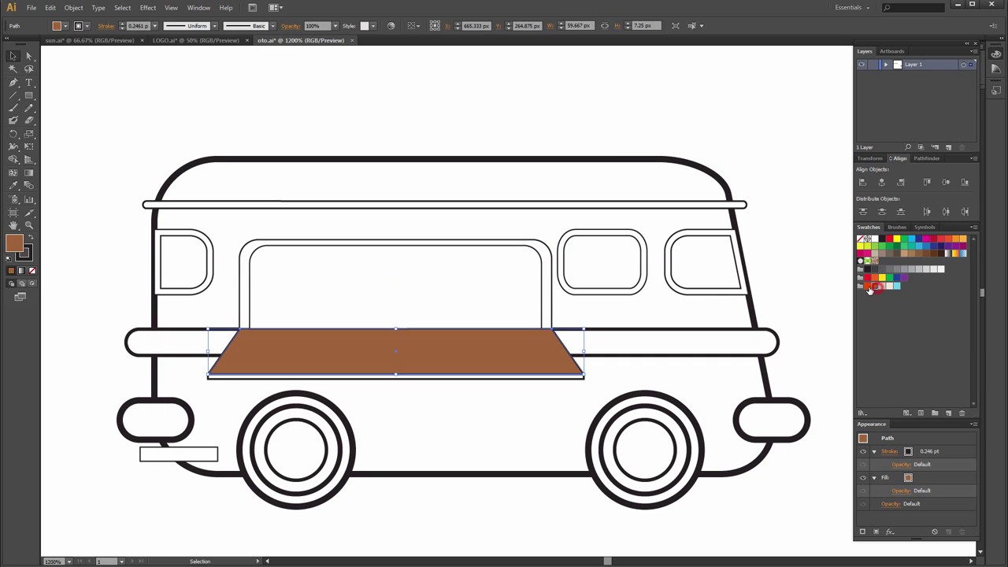
- Sample the counter's brown for the thin strip along its lower edge, remove the strip's stroke and darken its fill to #89512B
left_click(540, 378)
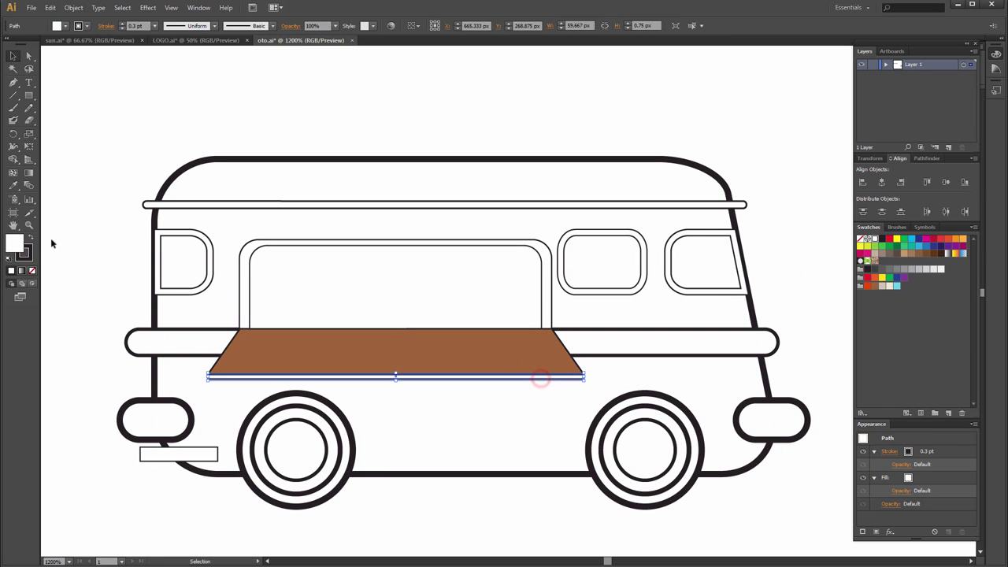
key("i")
left_click(307, 347)
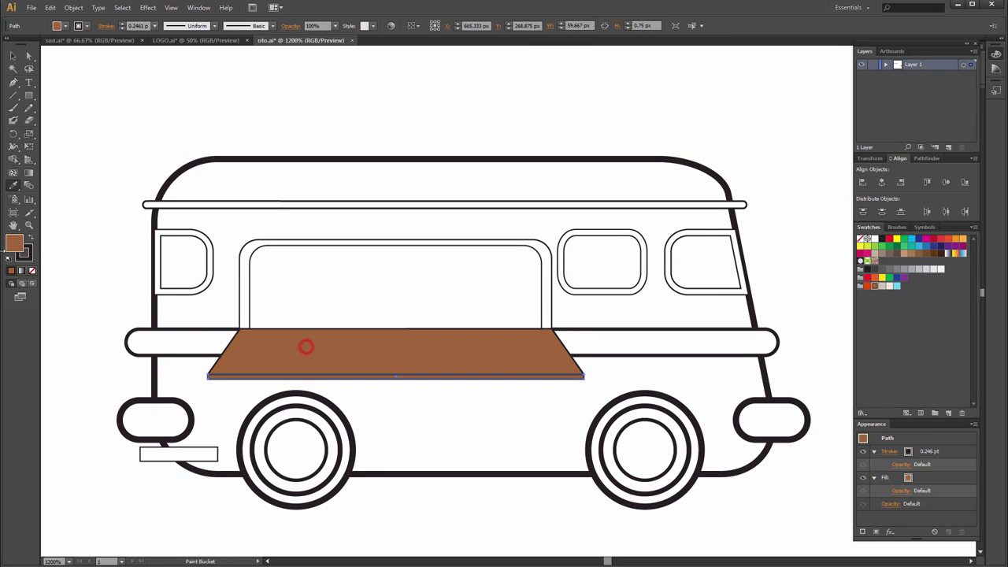
left_click(30, 256)
left_click(29, 270)
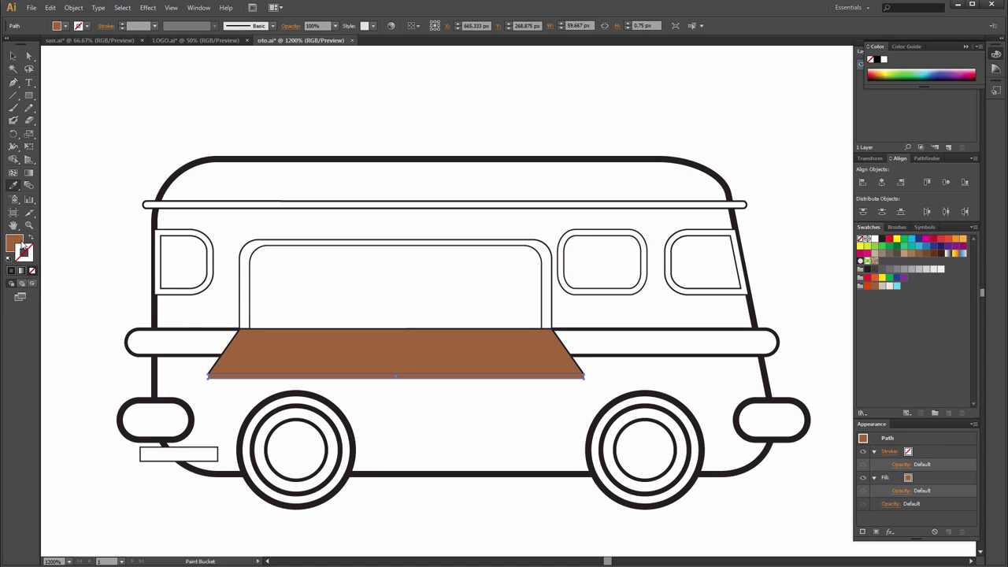
double_click(14, 243)
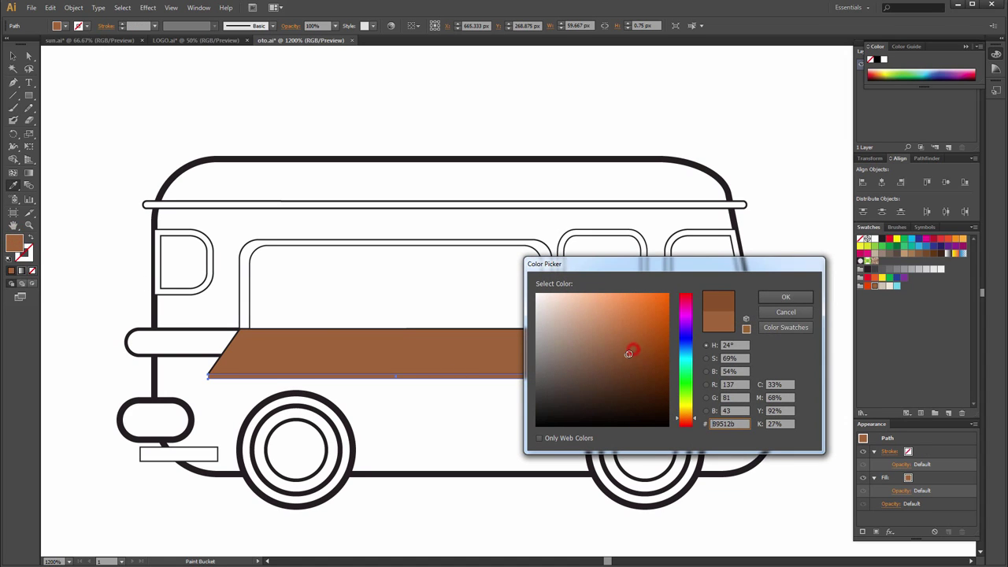
left_click(781, 297)
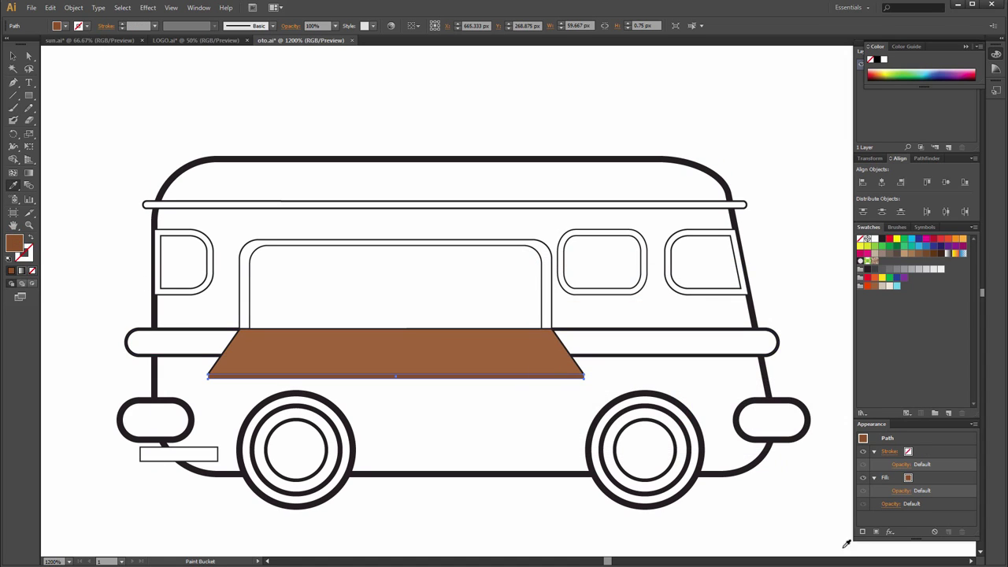
- Remove the stroke from the side counter's brown trapezoid
left_click(13, 55)
left_click(245, 346)
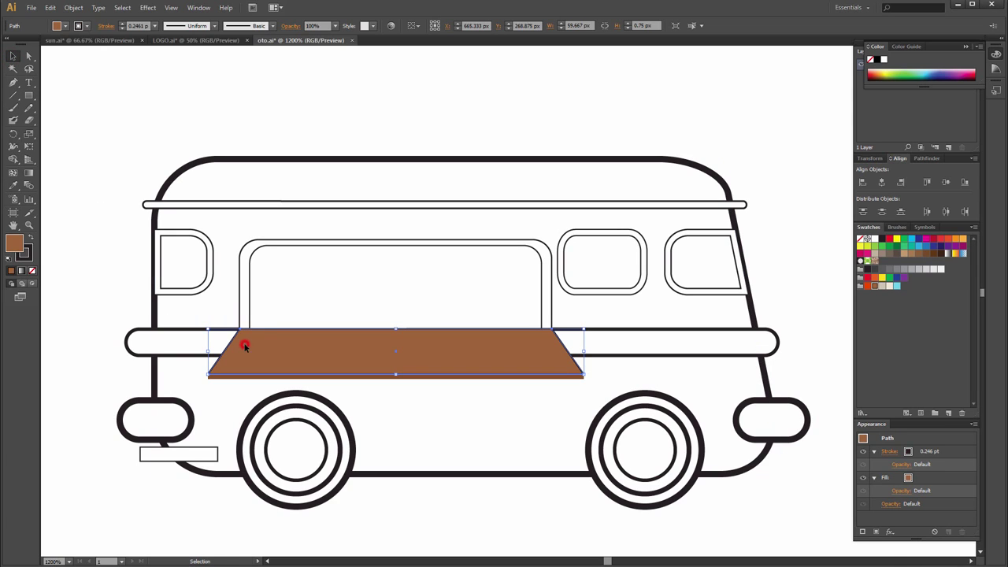
left_click(29, 253)
key("/")
left_click(15, 242)
left_click(60, 242)
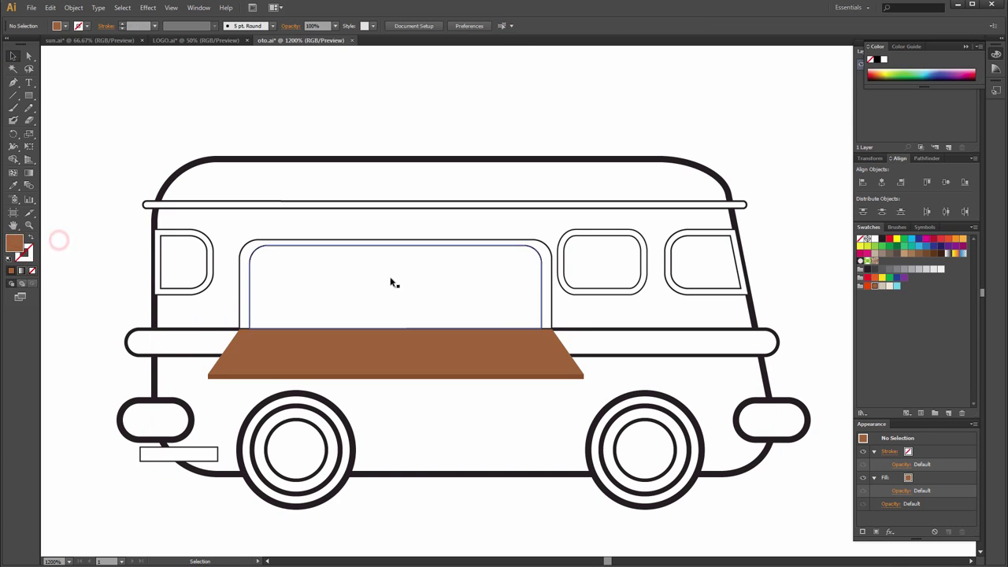
- Fill the inner panes of all three windows with the light blue swatch from the custom color group
left_click(607, 264)
left_click(700, 256, "shift")
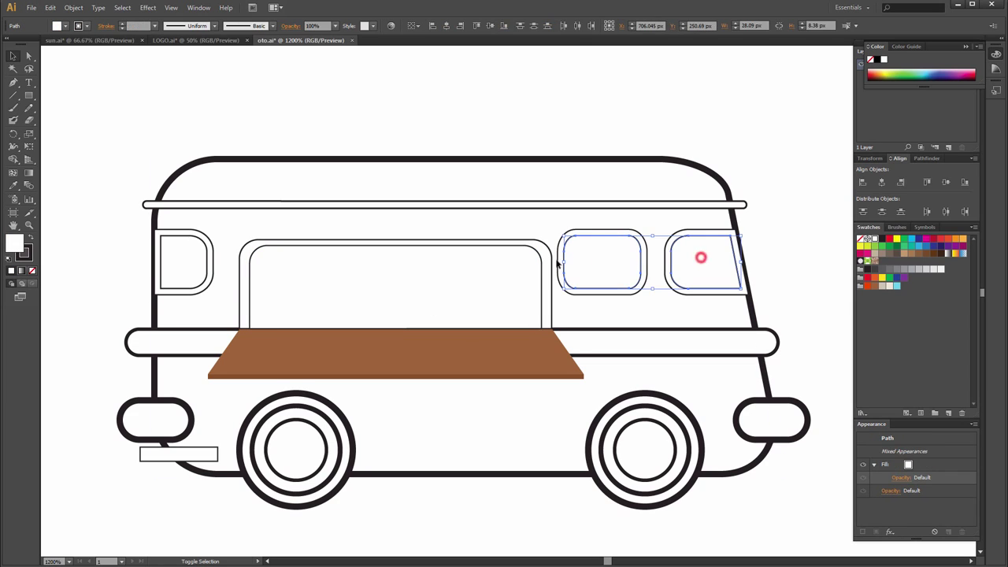
left_click(183, 247, "shift")
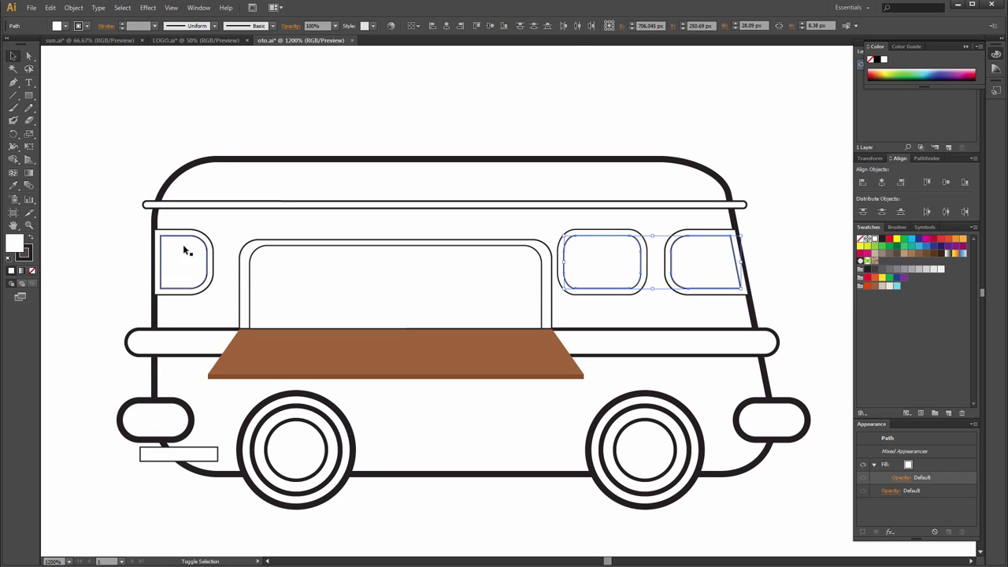
left_click(895, 287)
left_click(806, 250)
- Fill the three outer window frames with the grayish-beige swatch from the custom color group
left_click(732, 233)
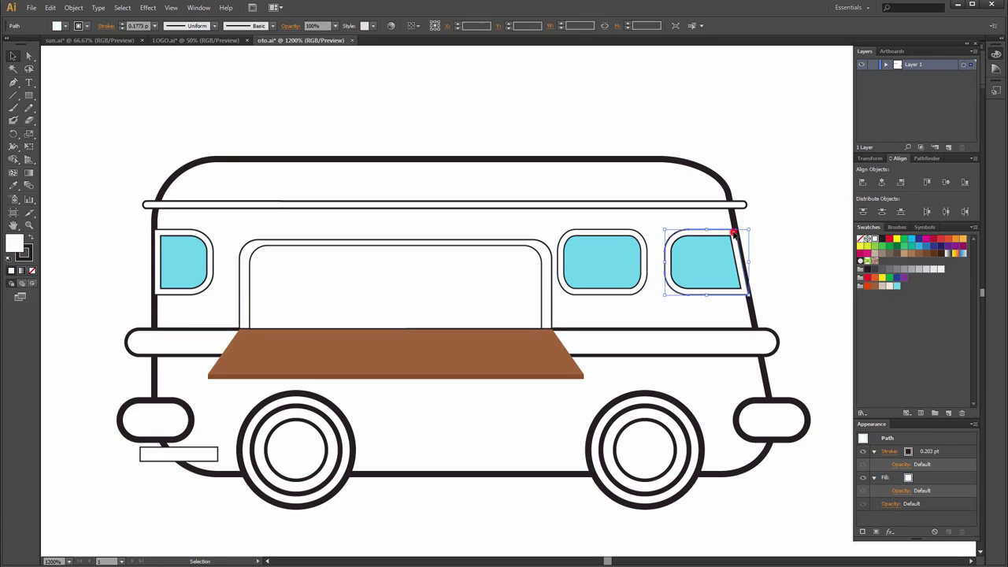
left_click(639, 236, "shift")
left_click(206, 237, "shift")
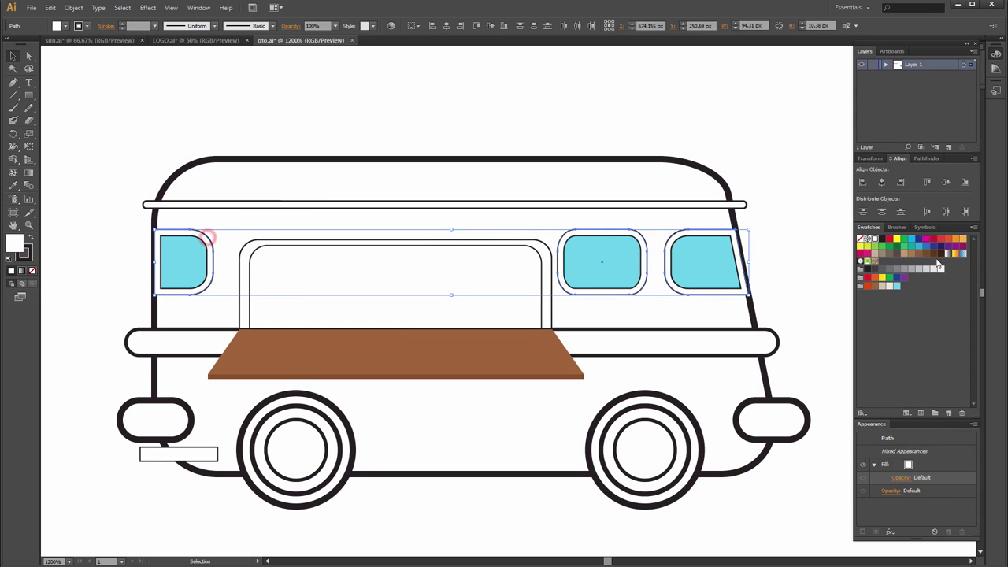
left_click(882, 288)
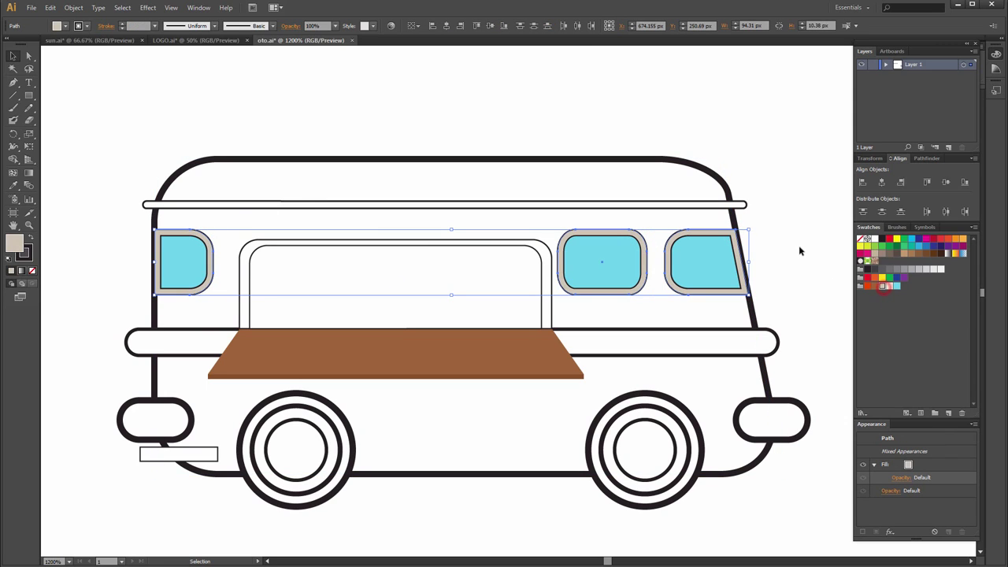
left_click(800, 248)
- Fill the van body with the cream swatch from the custom color group
left_click(643, 189)
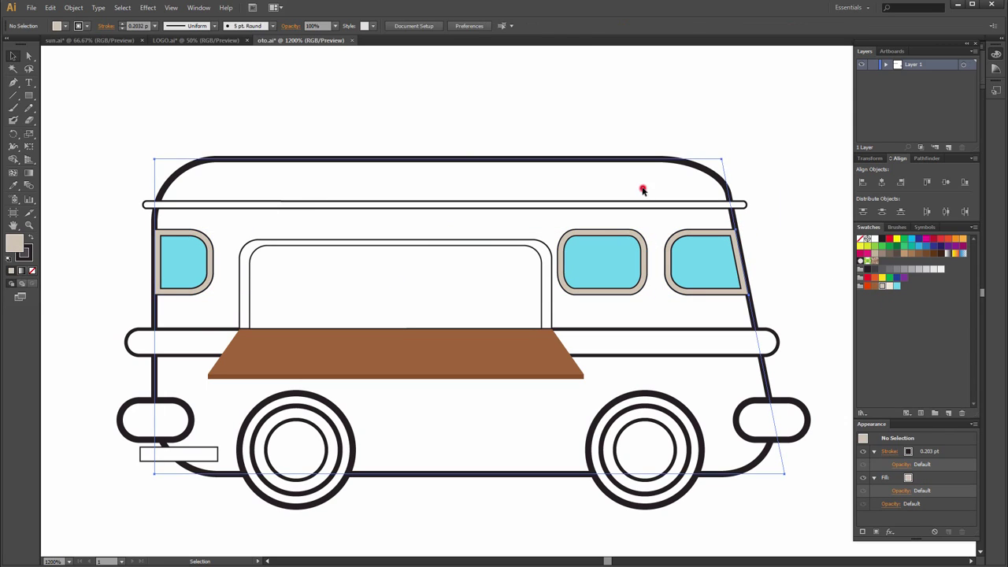
left_click(892, 286)
left_click(808, 270)
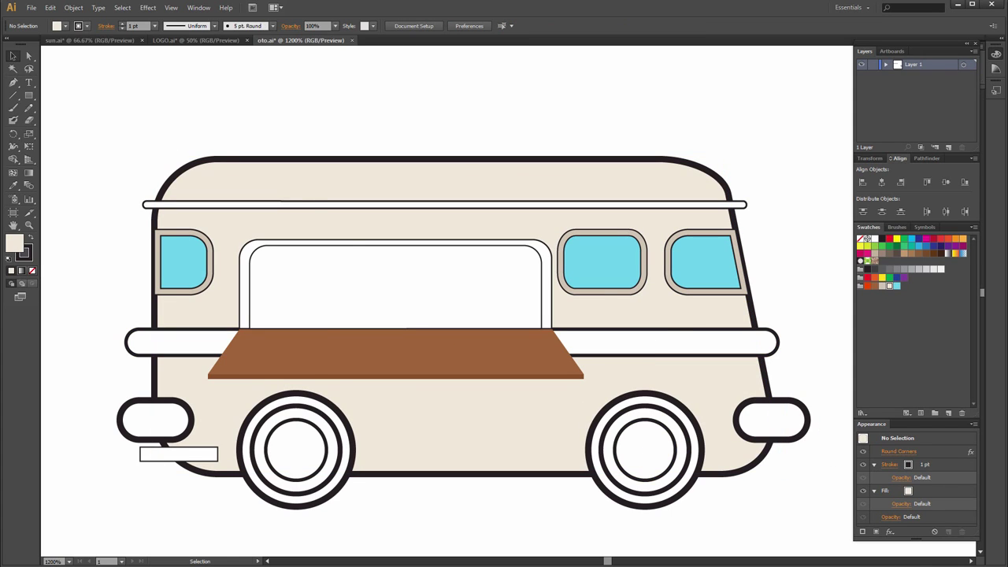
- Fill the long side band and both bumpers with the beige swatch and remove their strokes
scroll(554, 250, "down", 1)
left_click(697, 308)
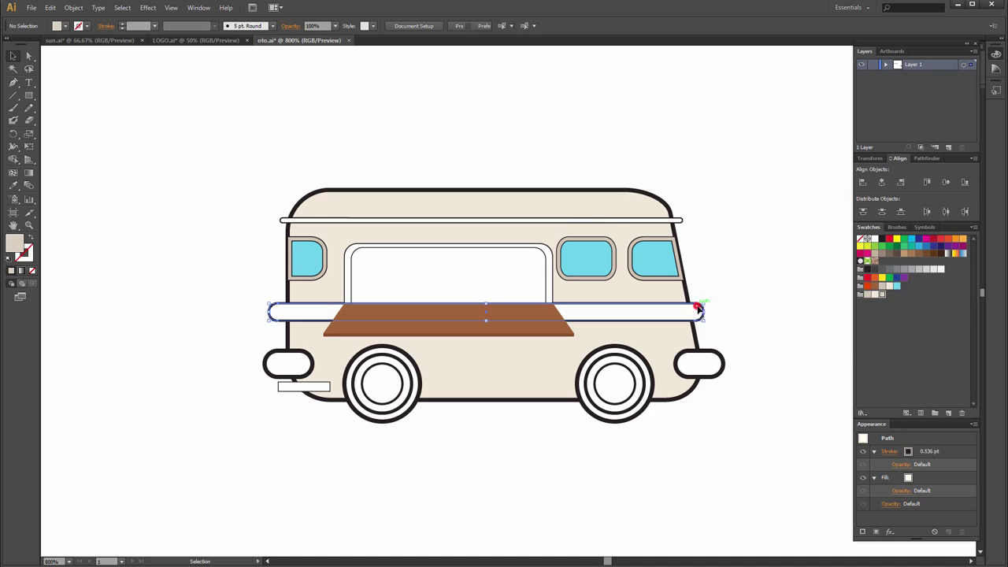
left_click(709, 355, "shift")
left_click(271, 355, "shift")
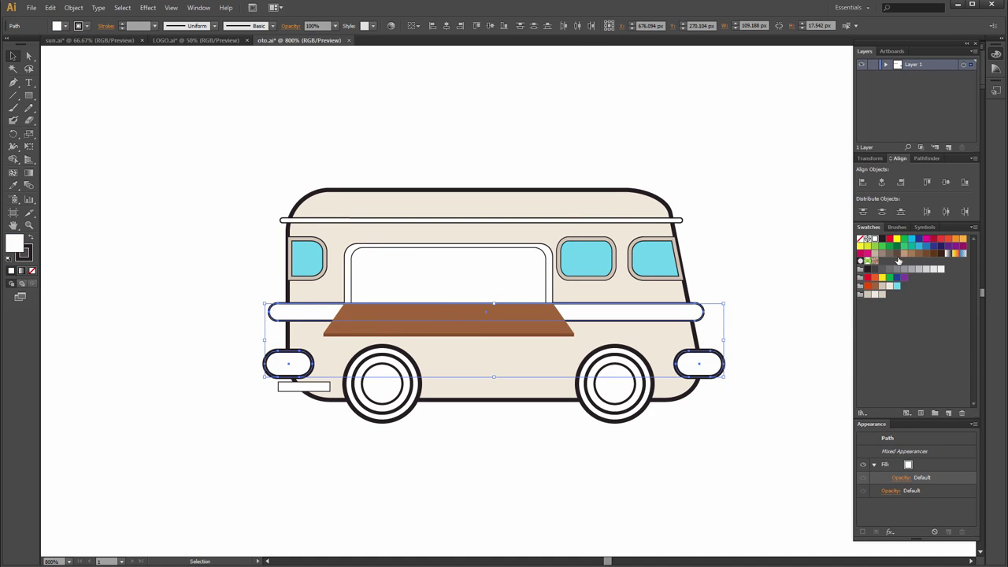
left_click(881, 294)
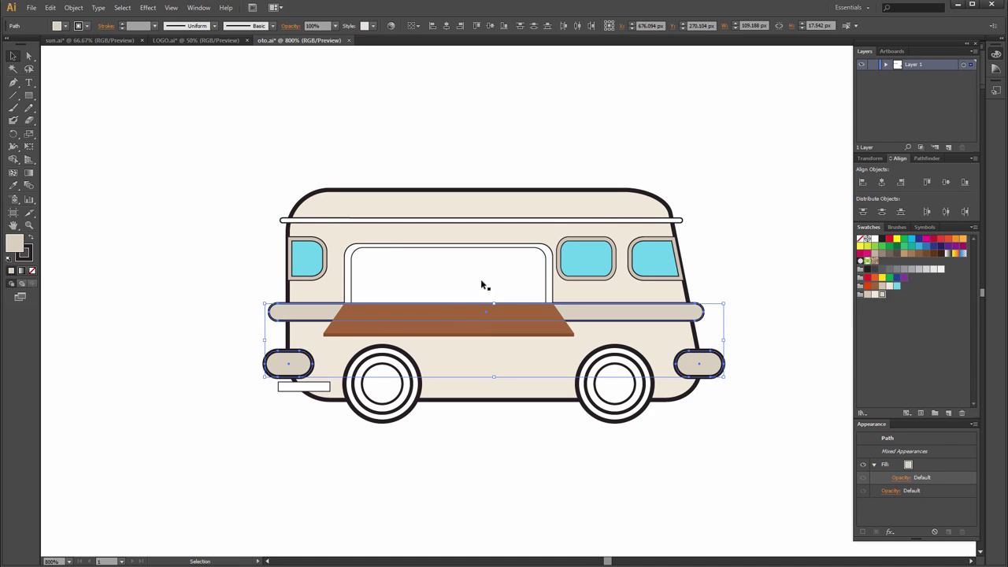
left_click(32, 270)
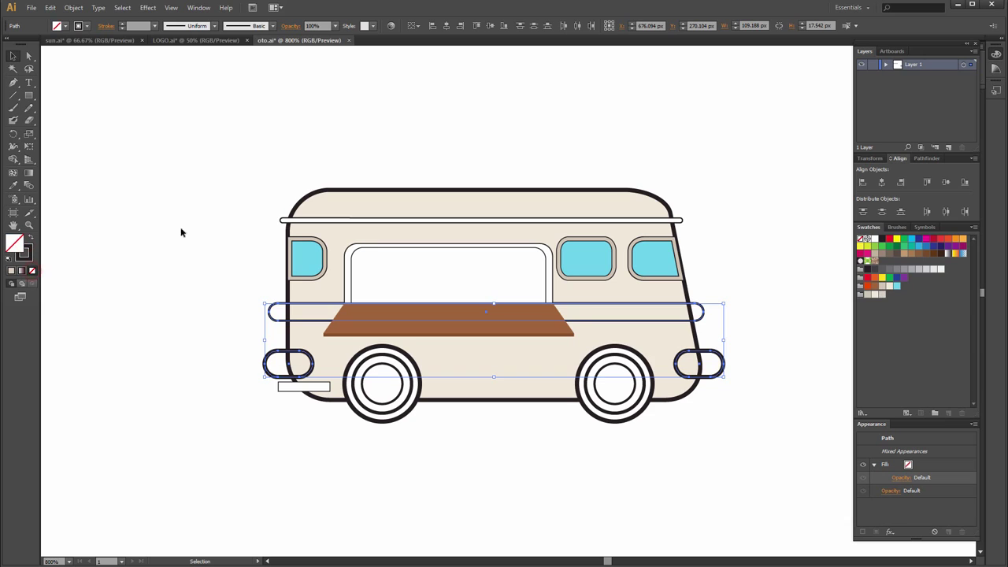
left_click(31, 239)
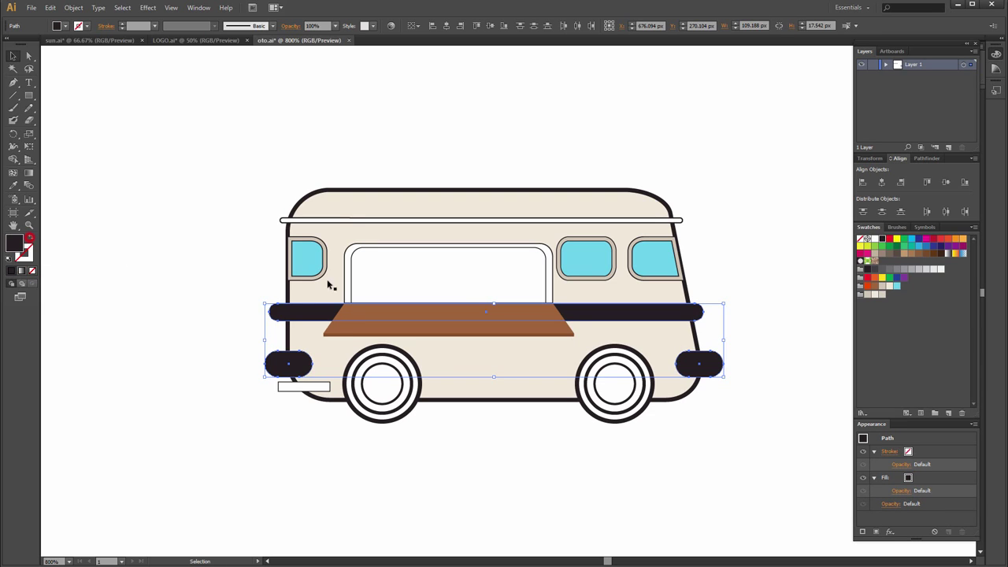
left_click(881, 295)
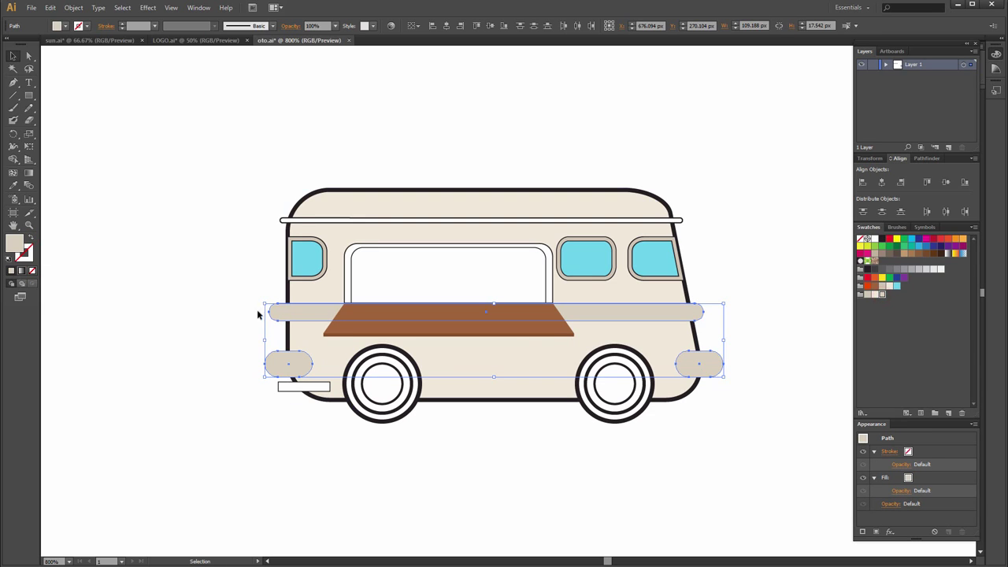
left_click(207, 306)
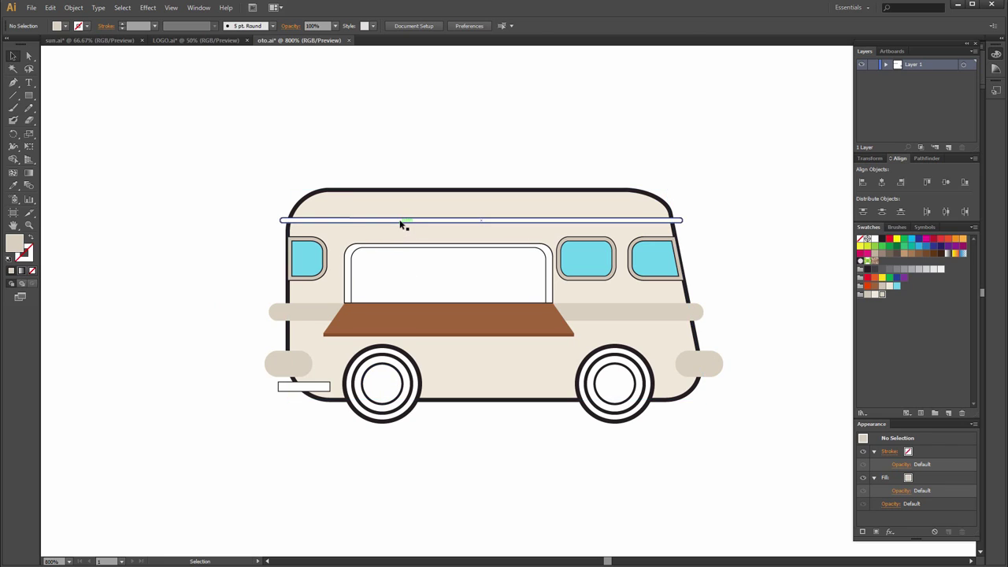
- Sample the side band's beige, strokeless appearance for the thin strip below the roof with the Eyedropper
left_click(401, 221)
key("i")
left_click(312, 312)
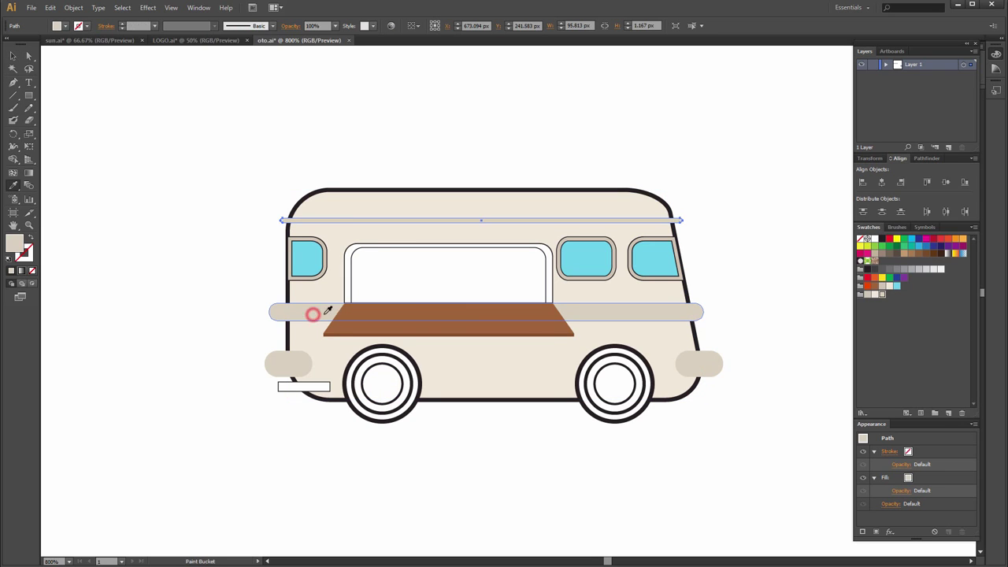
key("v")
left_click(734, 232)
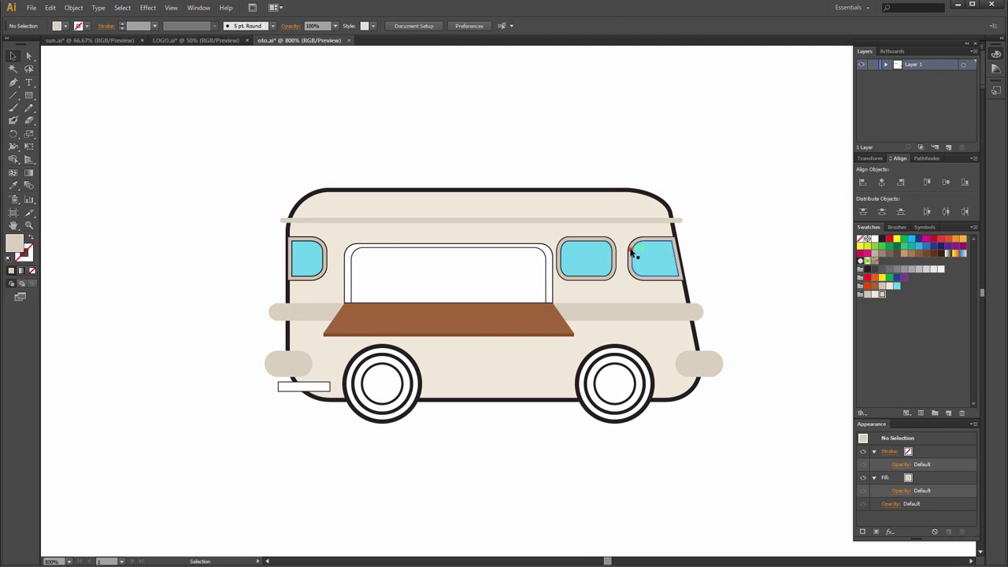
left_click(637, 256)
scroll(638, 256, "up", 2)
left_click(724, 213)
left_click(693, 223)
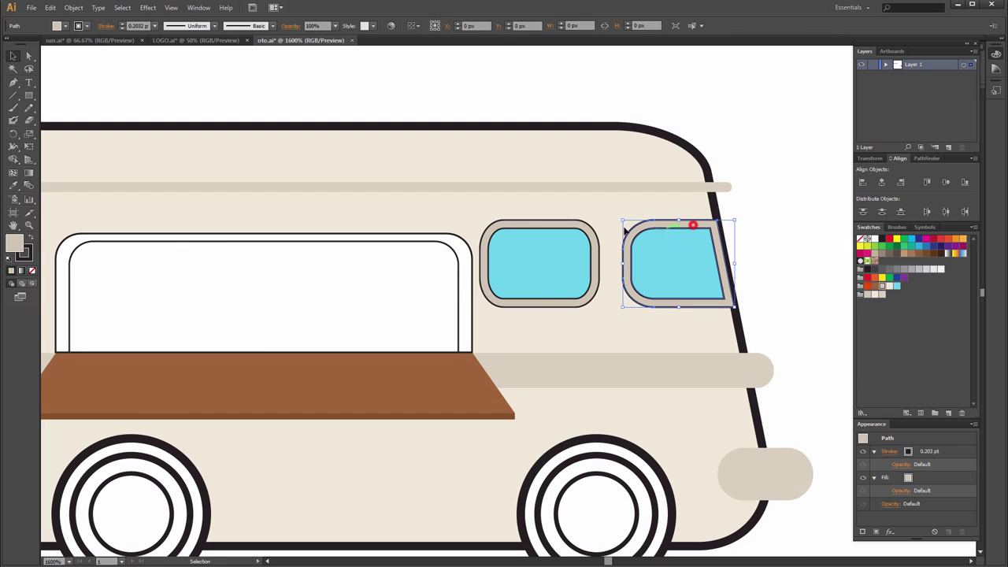
left_click(562, 225, "shift")
scroll(468, 266, "down", 1)
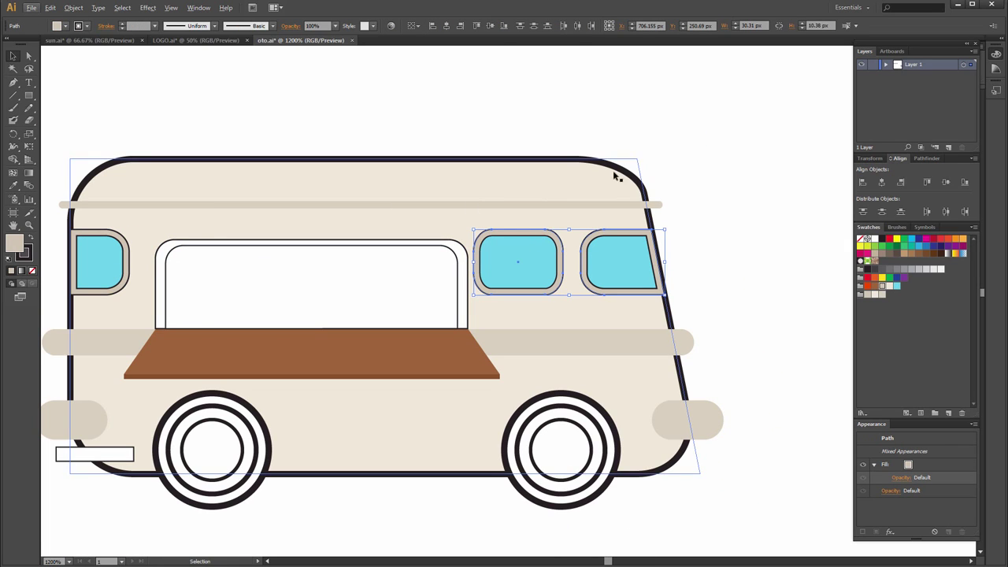
left_click(661, 153)
left_click_drag(408, 292, 457, 254)
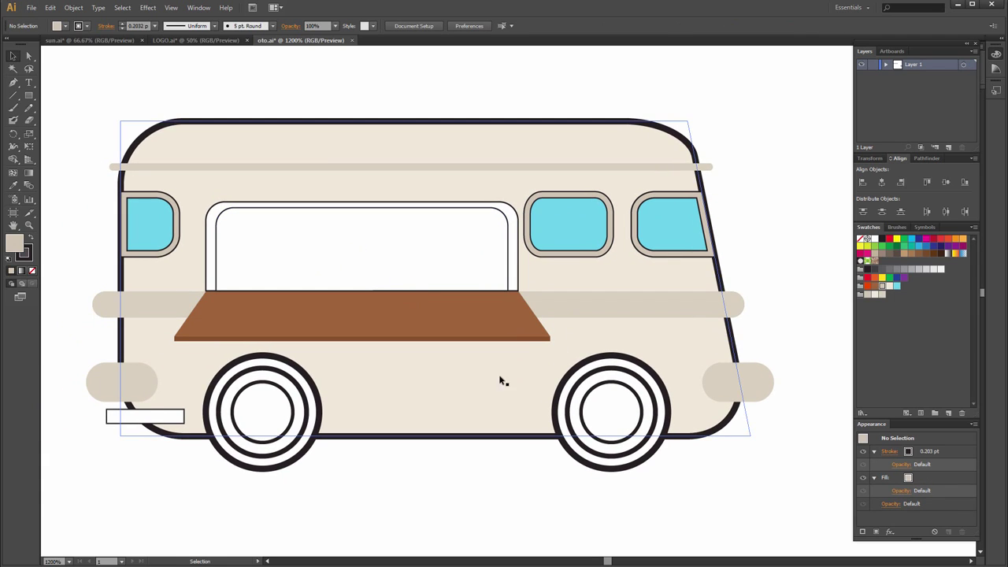
- Try to remove the strokes from every shape of the van at once, including the wheels
scroll(768, 235, "down", 1)
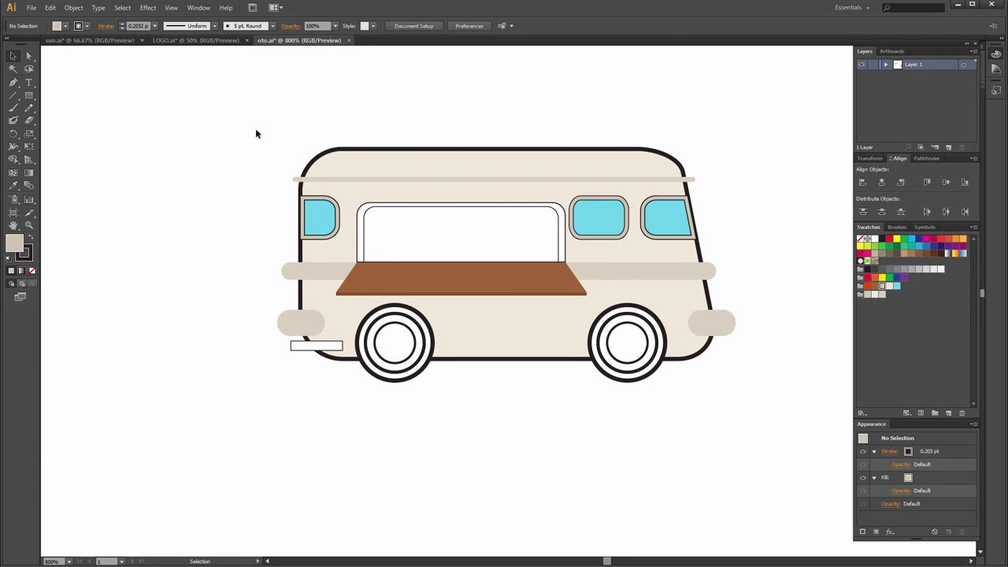
left_click_drag(257, 131, 771, 422)
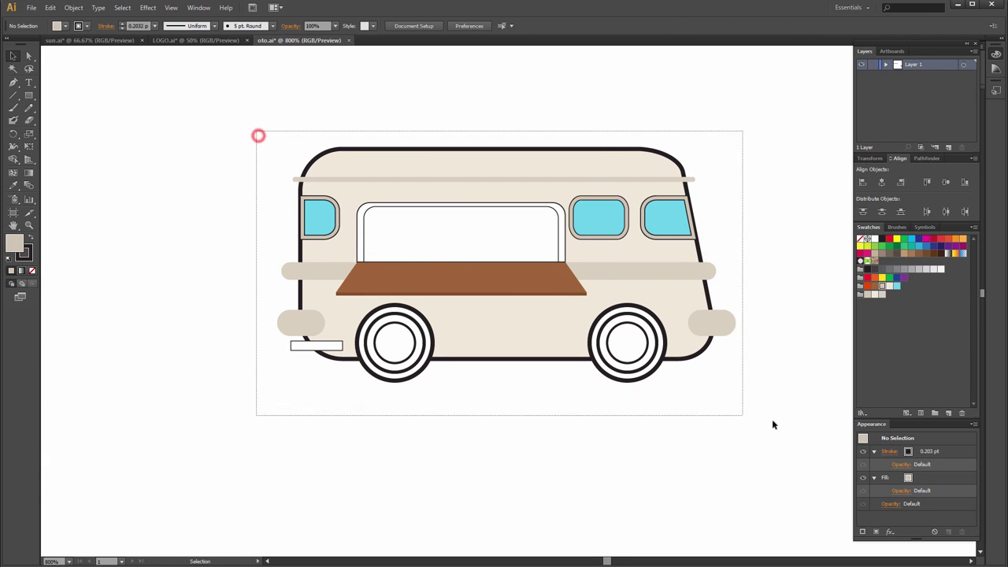
left_click(25, 260)
left_click(33, 270)
left_click(140, 262)
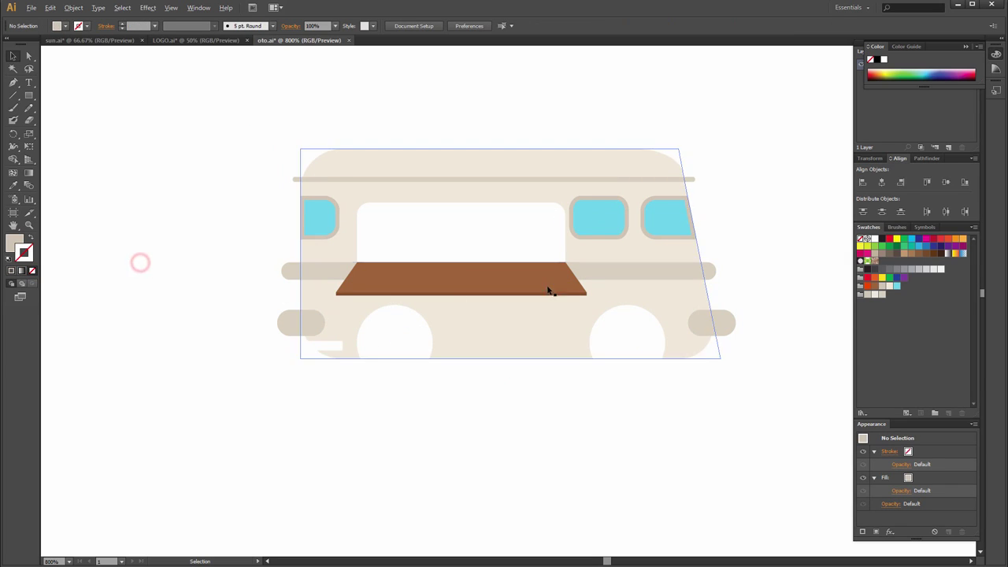
key("ctrl+z")
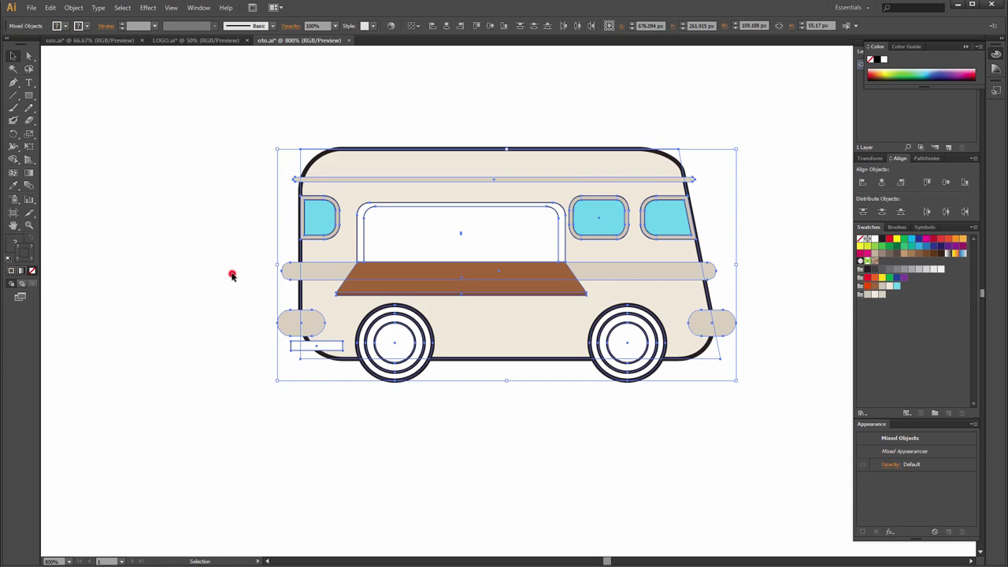
left_click(229, 275)
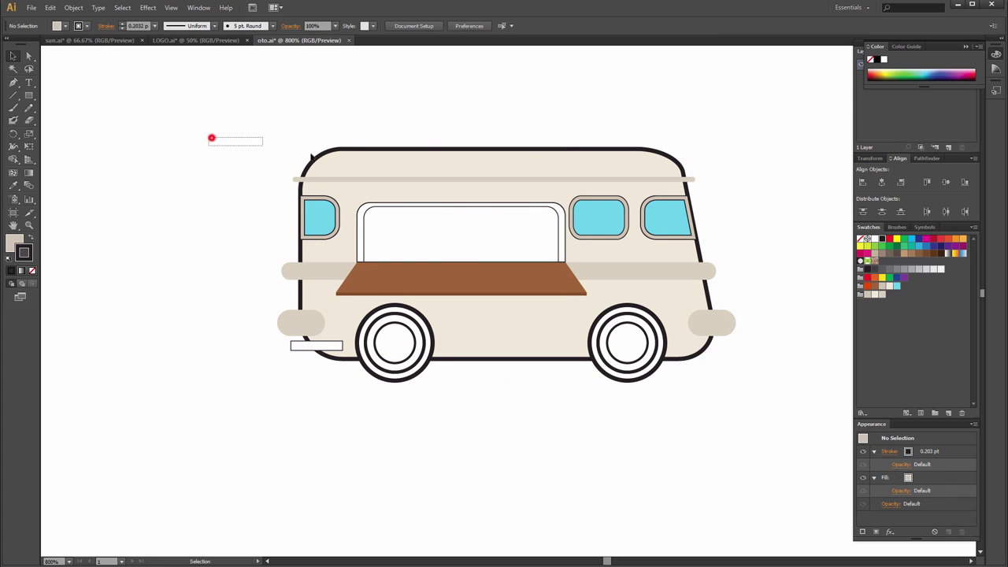
- Remove the strokes from the van's upper shapes together: the body, roof strip, windows and serving opening
left_click_drag(211, 138, 754, 249)
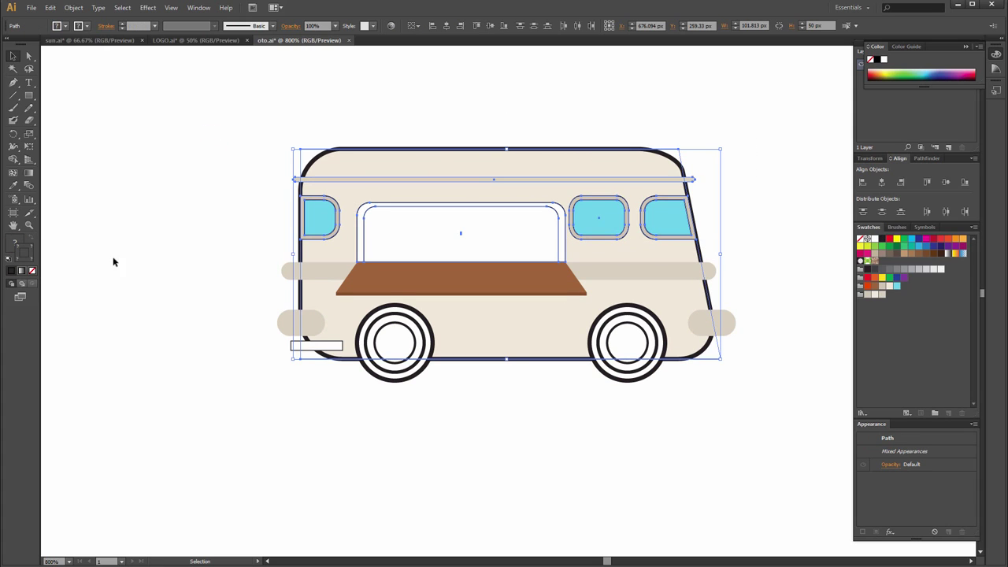
left_click(32, 272)
left_click(157, 253)
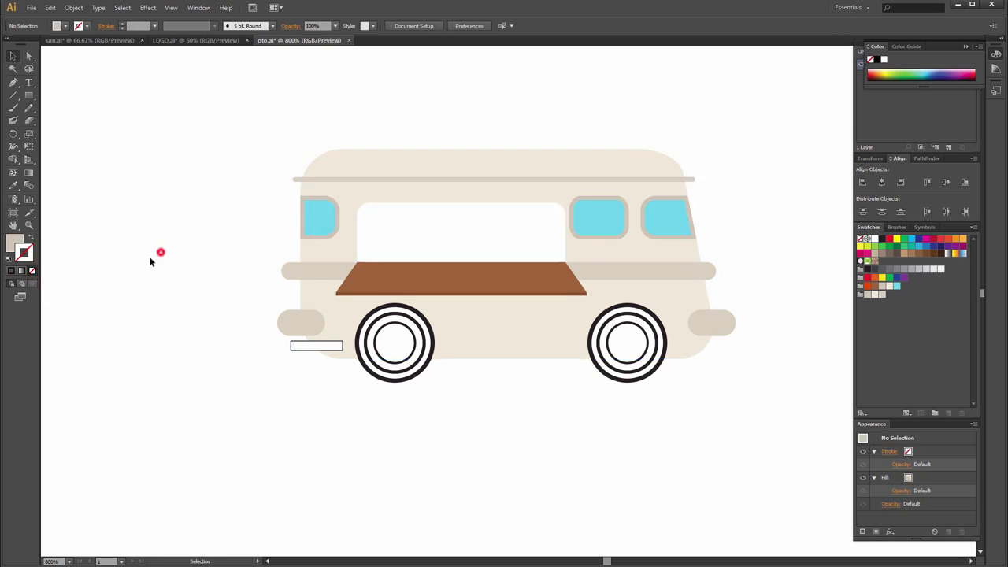
left_click(744, 200)
- Fill the serving opening's inner panel with the dark brown swatch and its outer frame with the beige swatch
left_click_drag(754, 198, 720, 176)
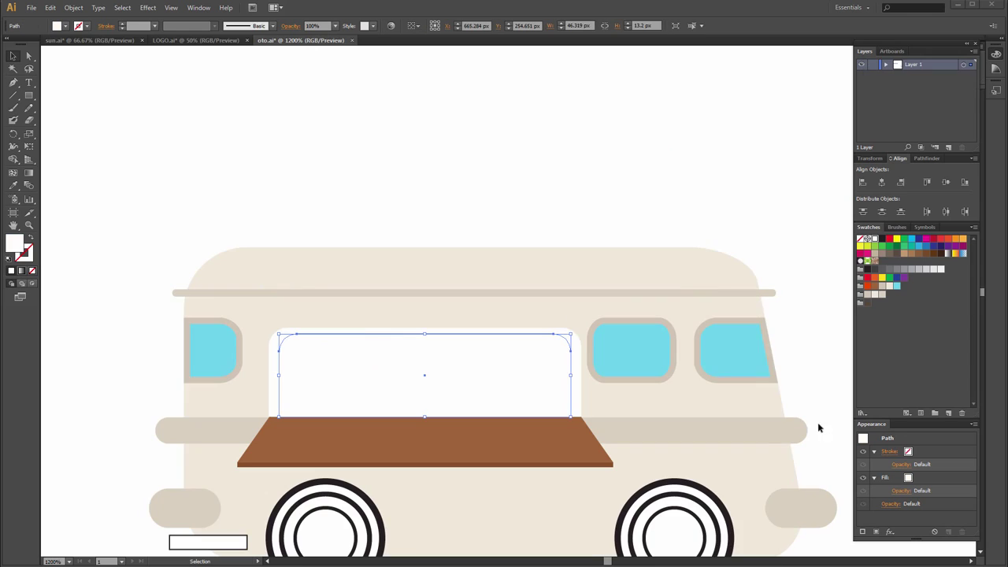
left_click_drag(638, 247, 627, 134)
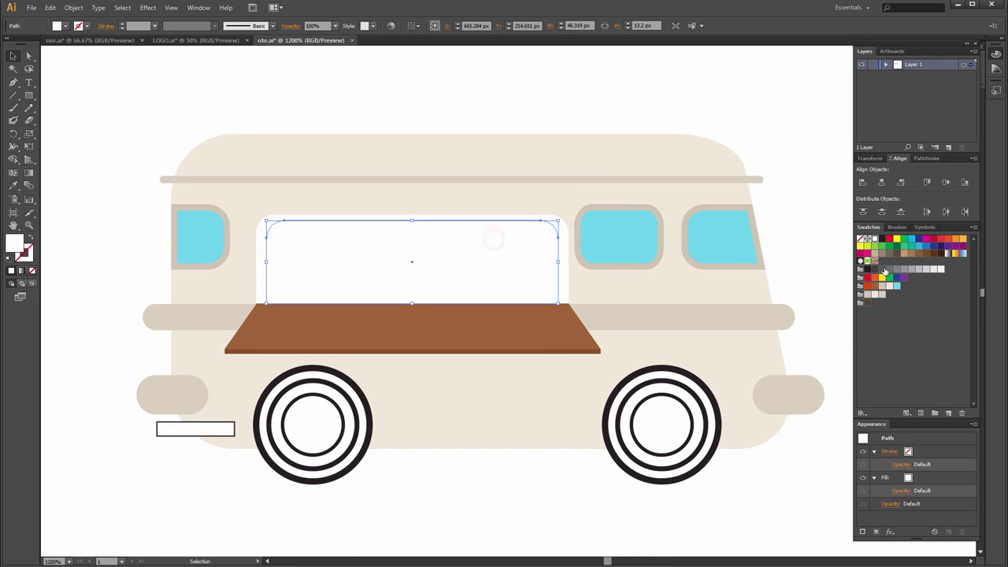
left_click(867, 304)
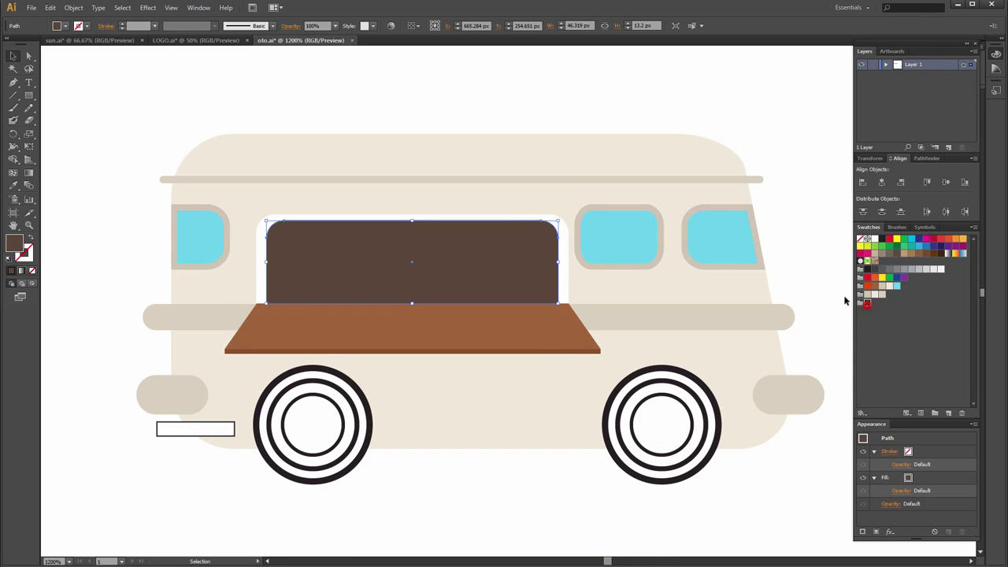
left_click(517, 218)
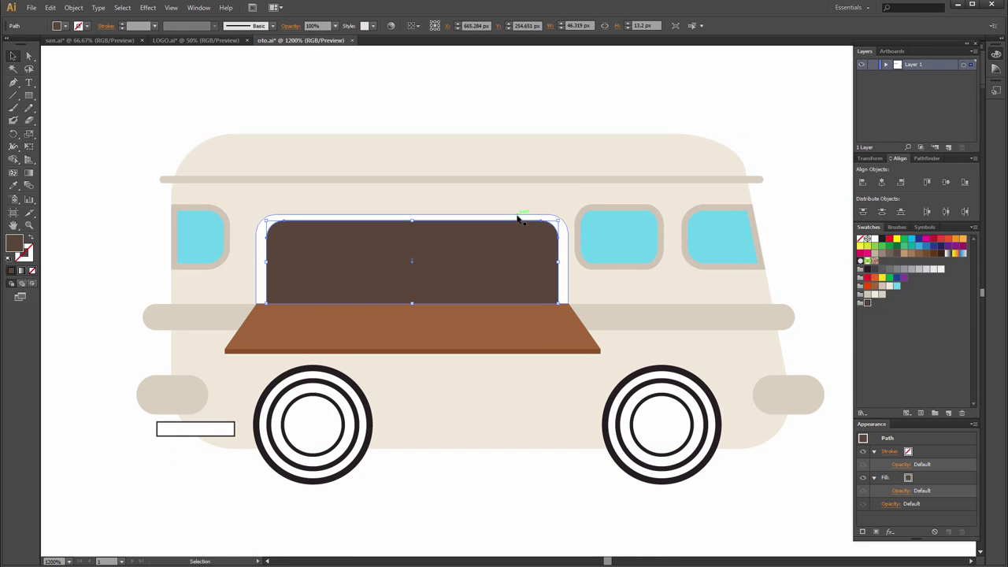
left_click(881, 296)
left_click(727, 112)
key("ctrl+minus")
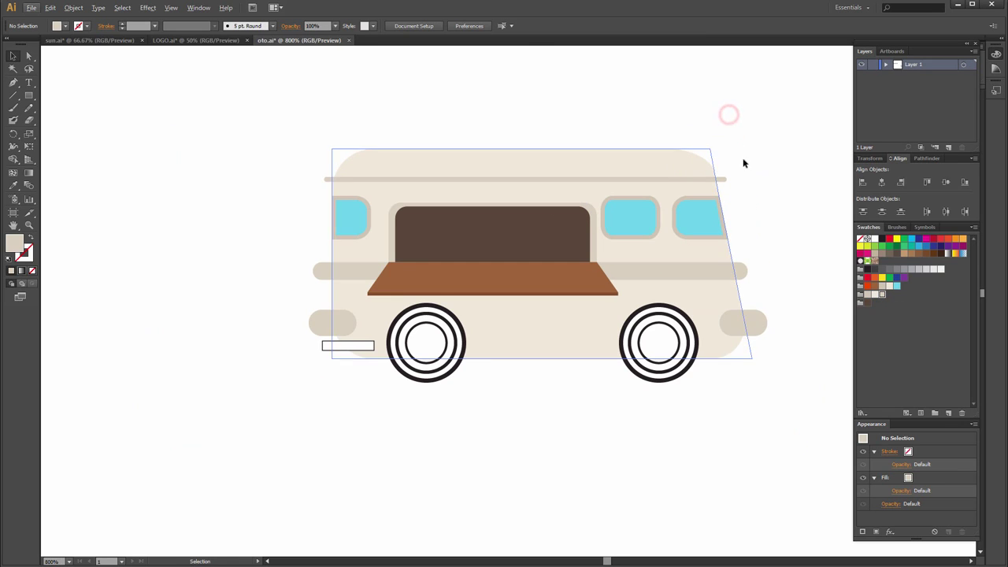
left_click_drag(785, 163, 773, 163)
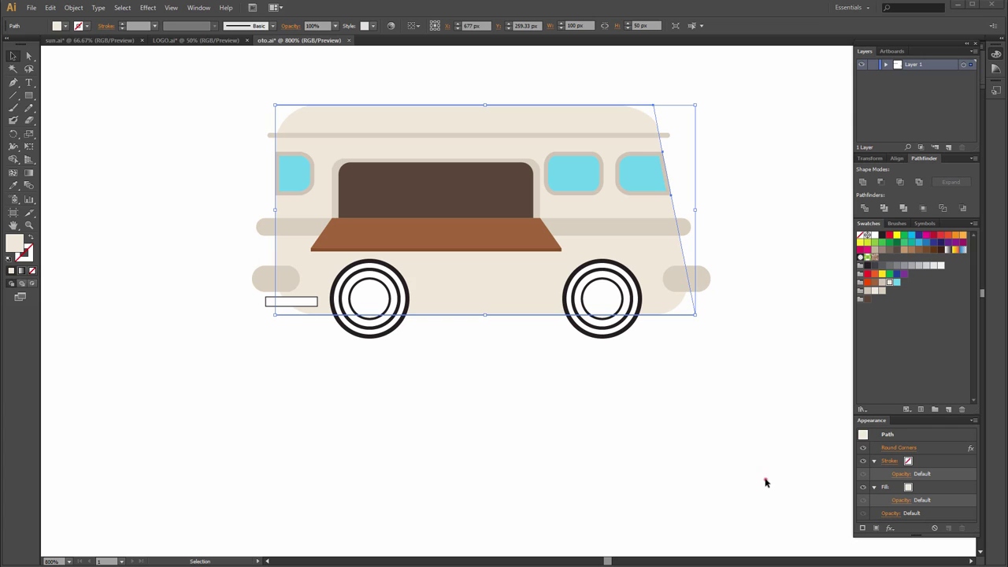
left_click(754, 303)
left_click(652, 253)
left_click(754, 197)
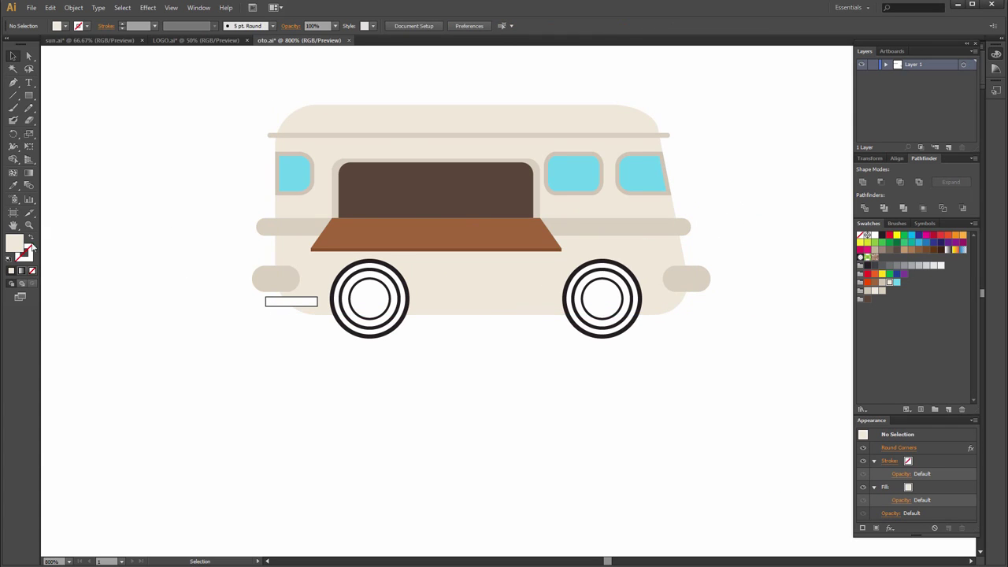
left_click(30, 120)
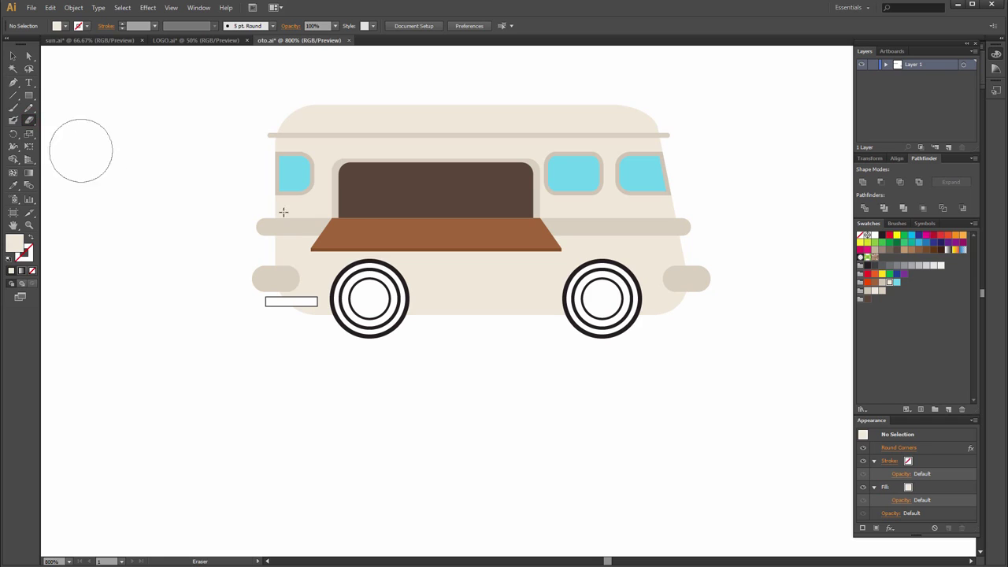
left_click_drag(250, 227, 732, 225)
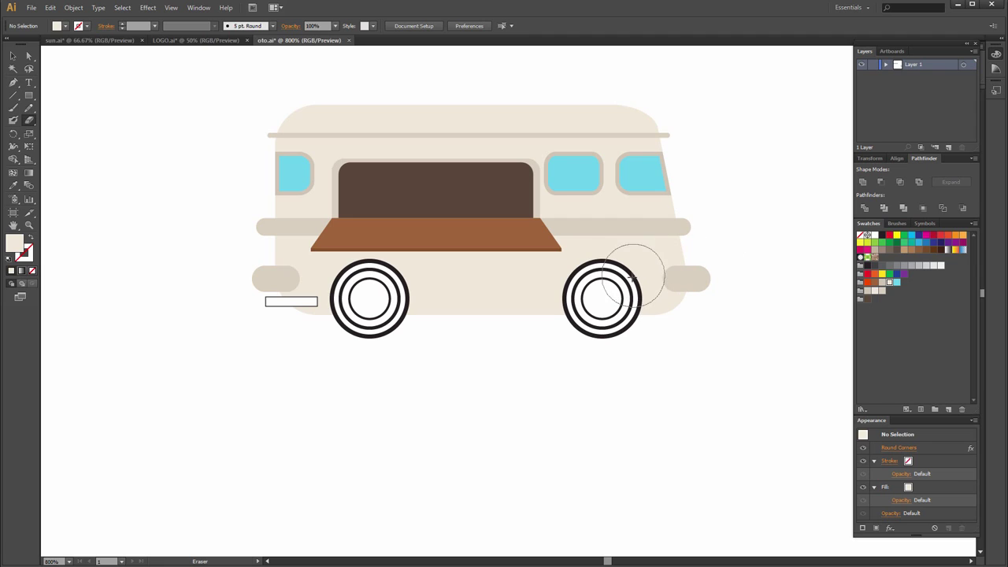
key("v")
- Split the van body into upper and lower sections by erasing a straight strip through it along the side band
left_click(644, 250)
left_click(644, 249)
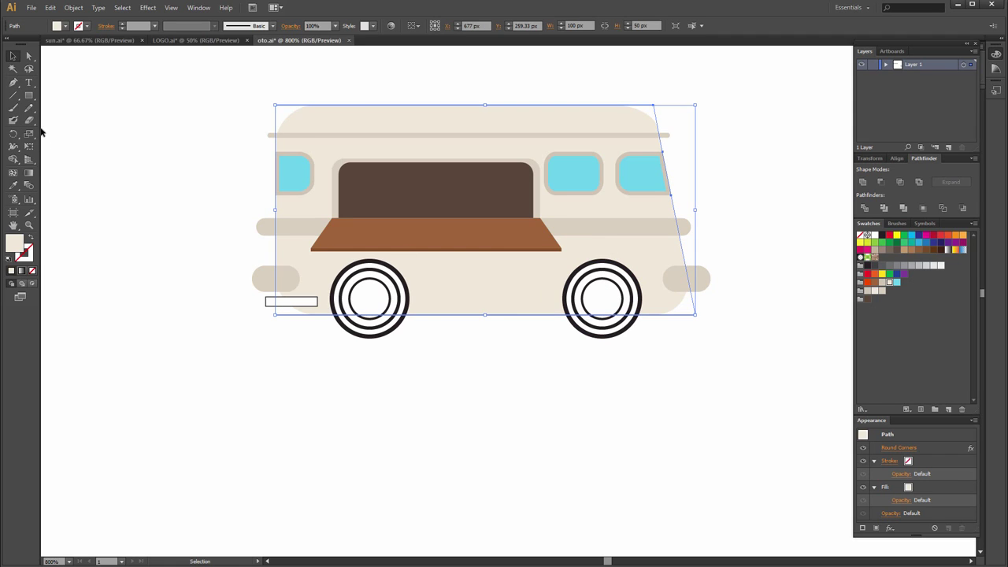
left_click(30, 119)
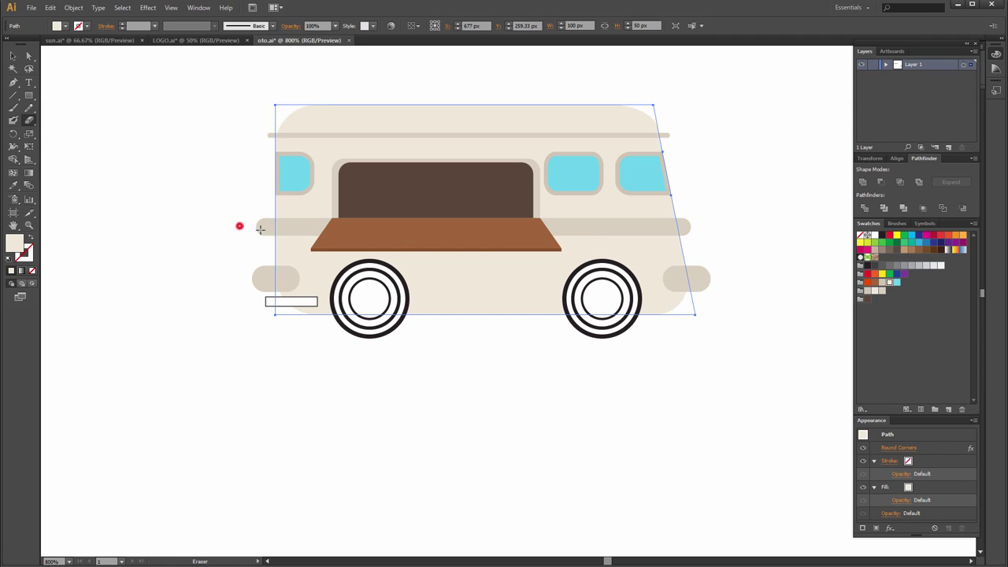
left_click_drag(239, 227, 728, 230)
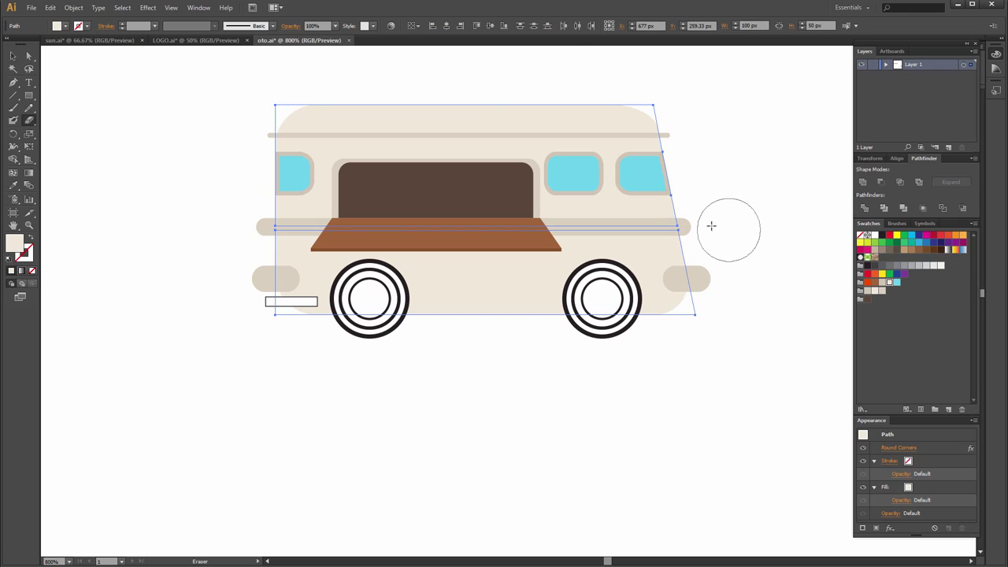
key("v")
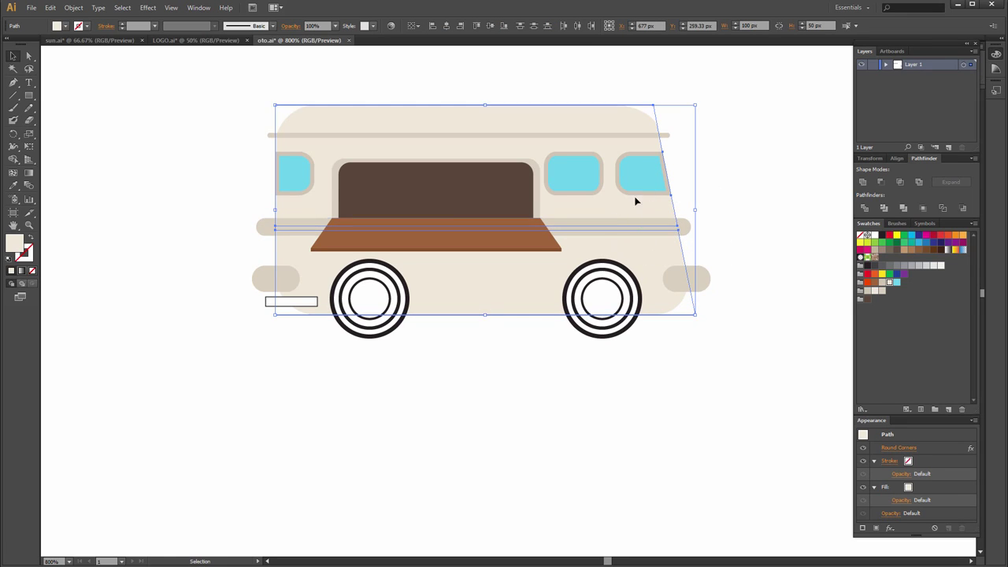
left_click(724, 168)
left_click(615, 206)
left_click(797, 209)
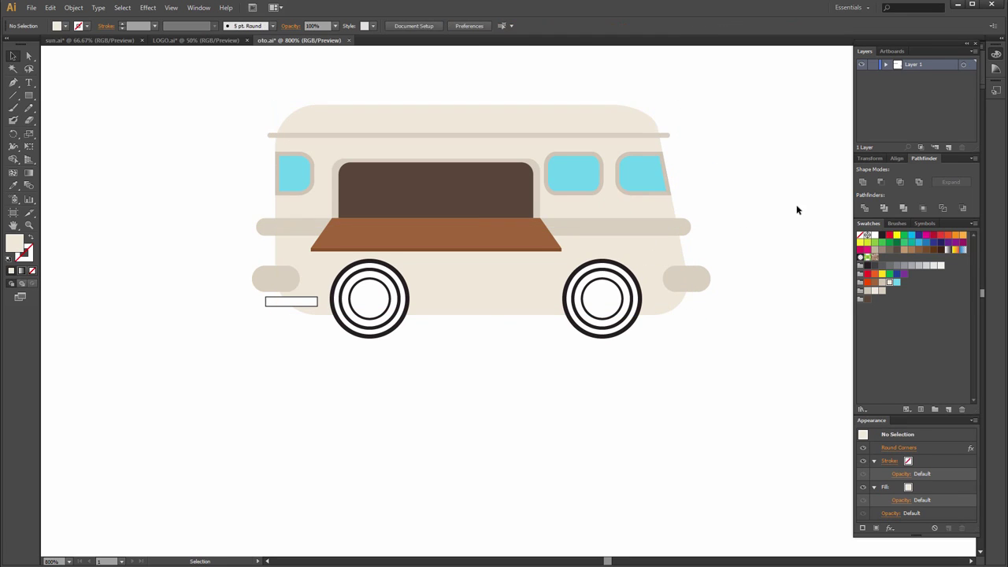
- Try the orange-red swatch as the fill of the lower body section, then undo the change
left_click(638, 253)
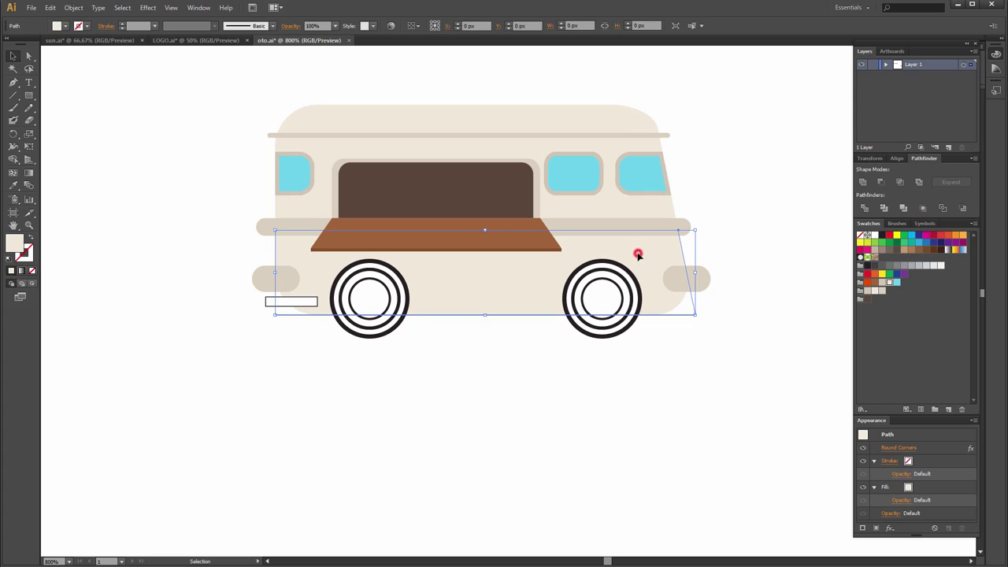
left_click(866, 282)
left_click(772, 260)
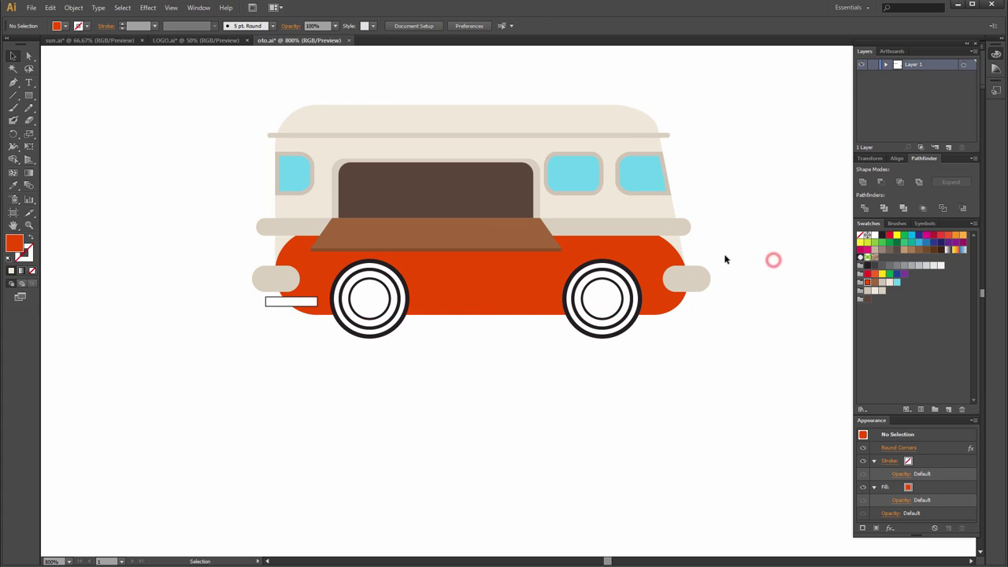
left_click(651, 254)
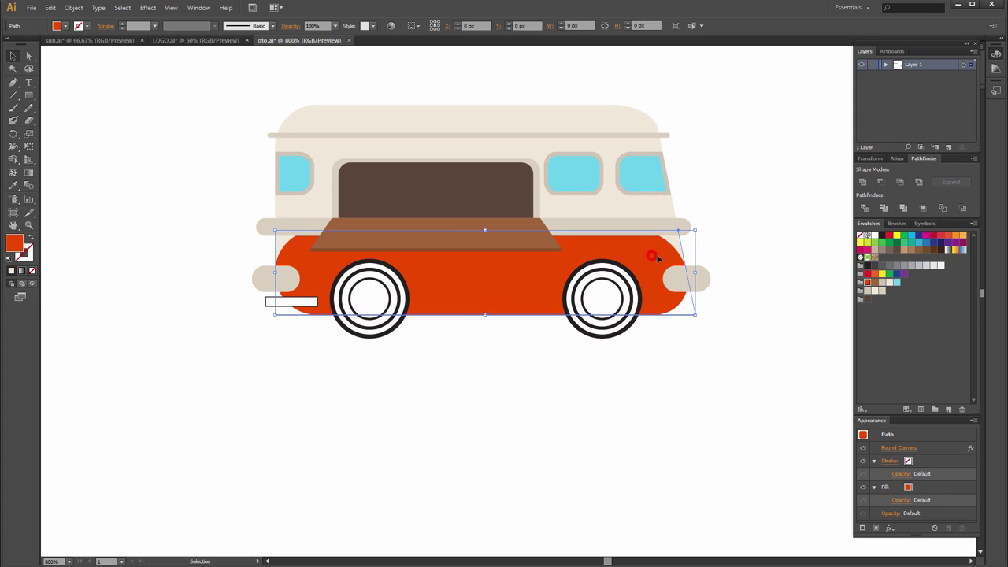
left_click(714, 231)
key("ctrl+z")
left_click(730, 231)
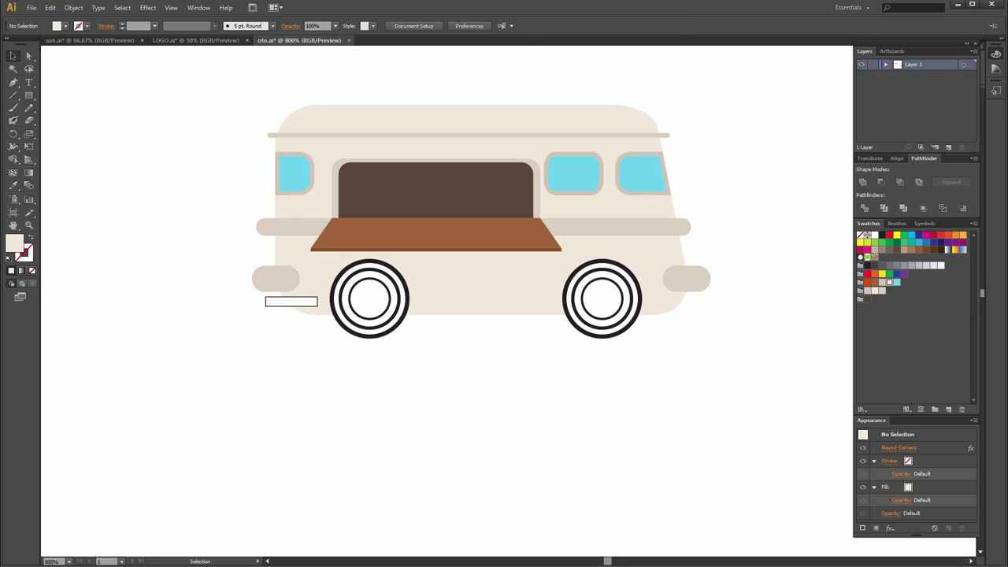
- Send both wheels behind the van body and nudge them slightly downward
left_click(859, 501)
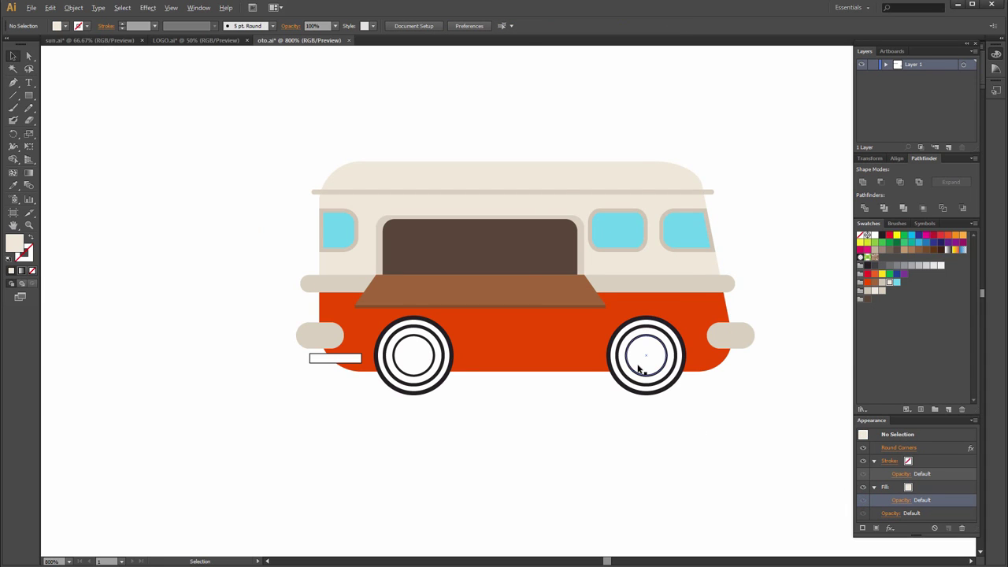
scroll(639, 368, "up", 3)
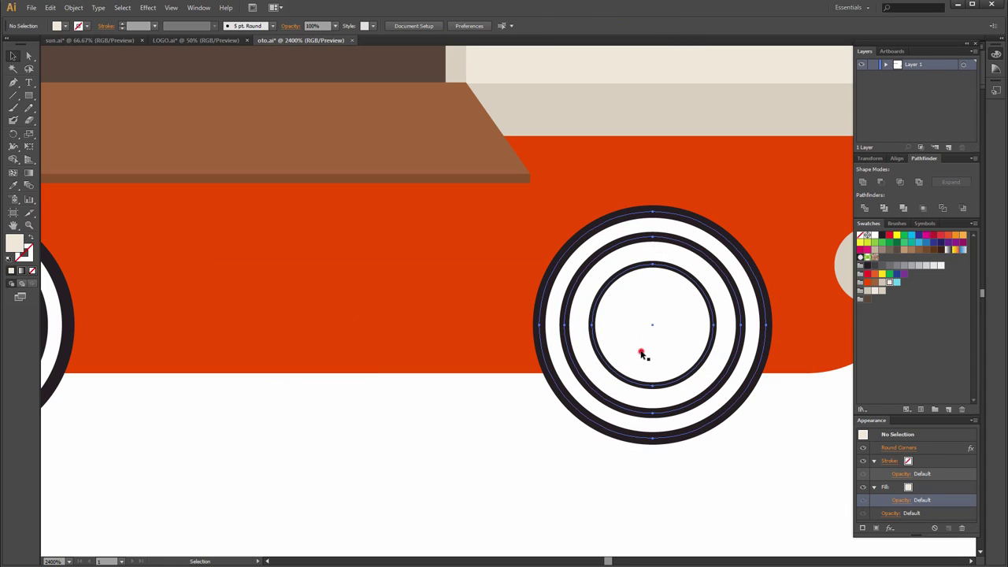
left_click(643, 353)
scroll(636, 375, "down", 3)
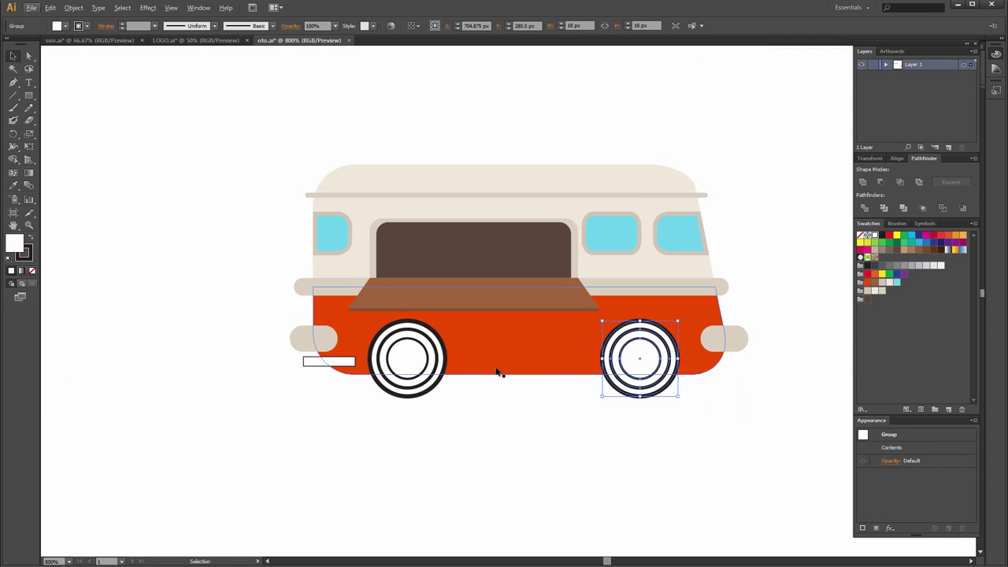
left_click(414, 359, "shift")
right_click(417, 359)
mouse_move(446, 451)
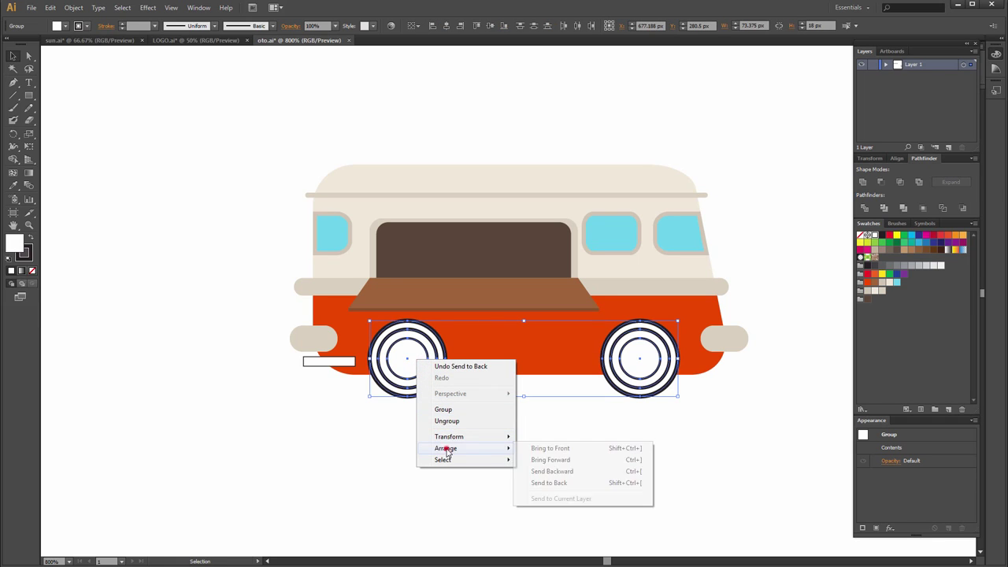
left_click(542, 485)
key("Down")
key("Down")
key("Down")
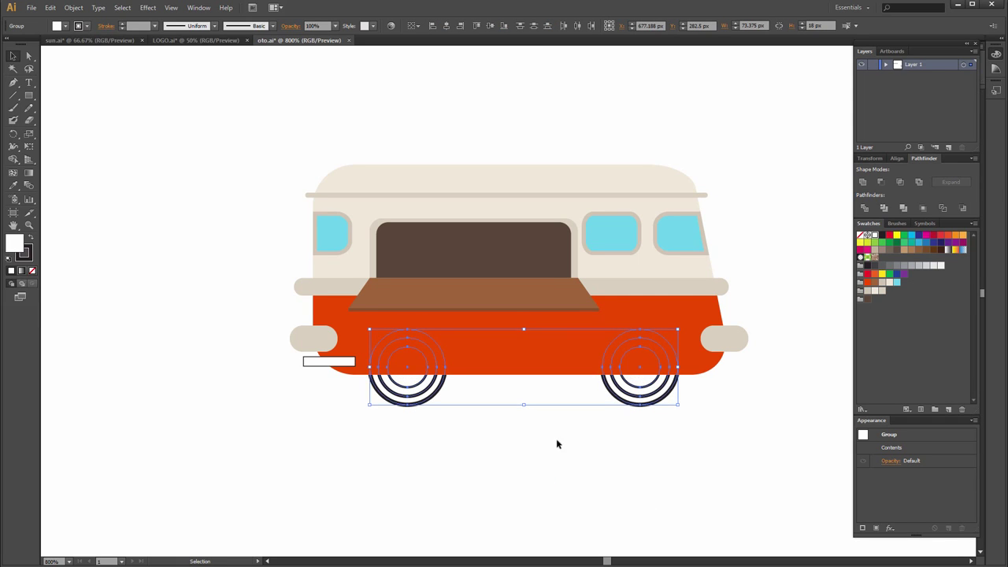
left_click(538, 453)
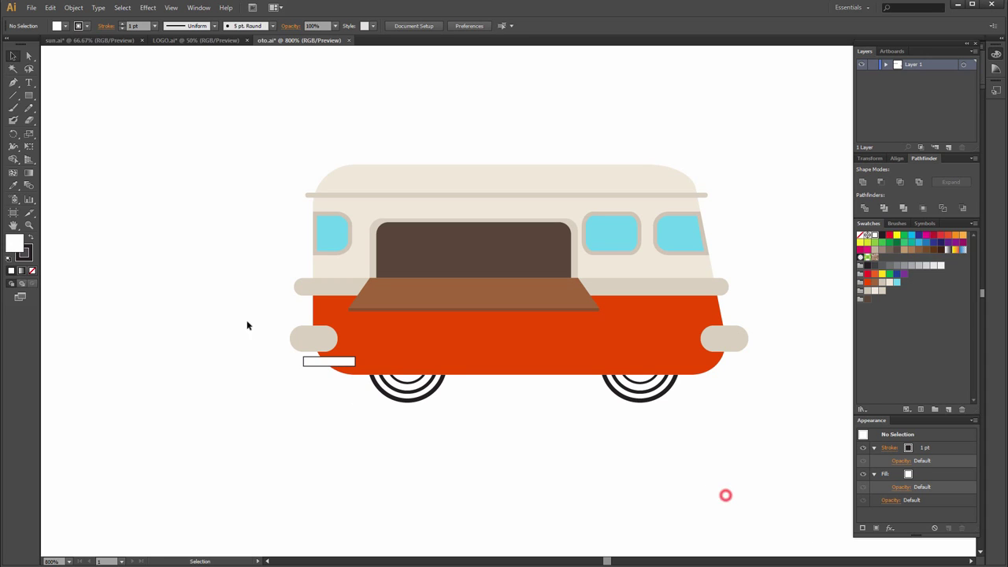
- Fill the small rectangle below the rear bumper with dark grey and remove its stroke
left_click(308, 361)
left_click(31, 237)
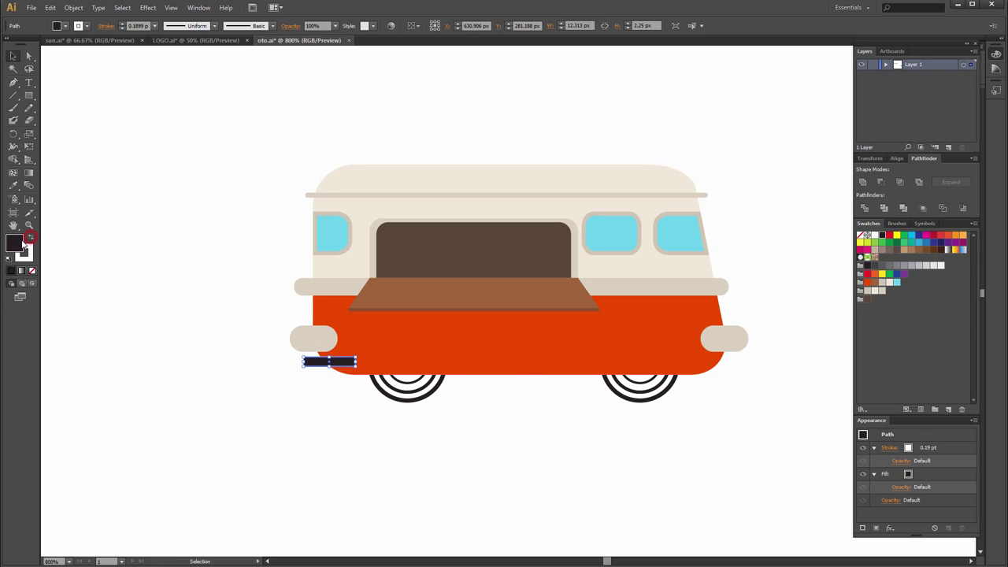
double_click(17, 244)
left_click(544, 396)
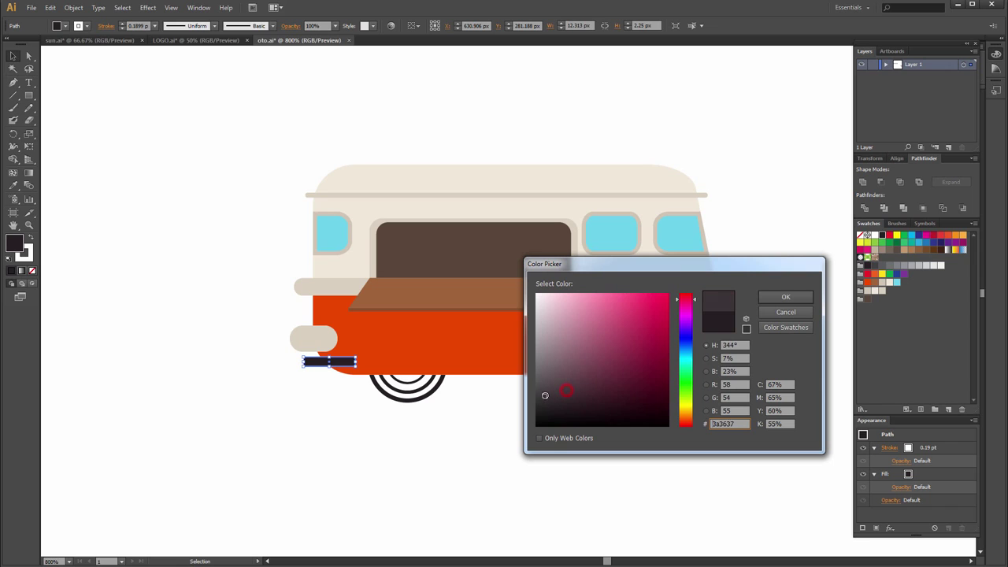
left_click(785, 297)
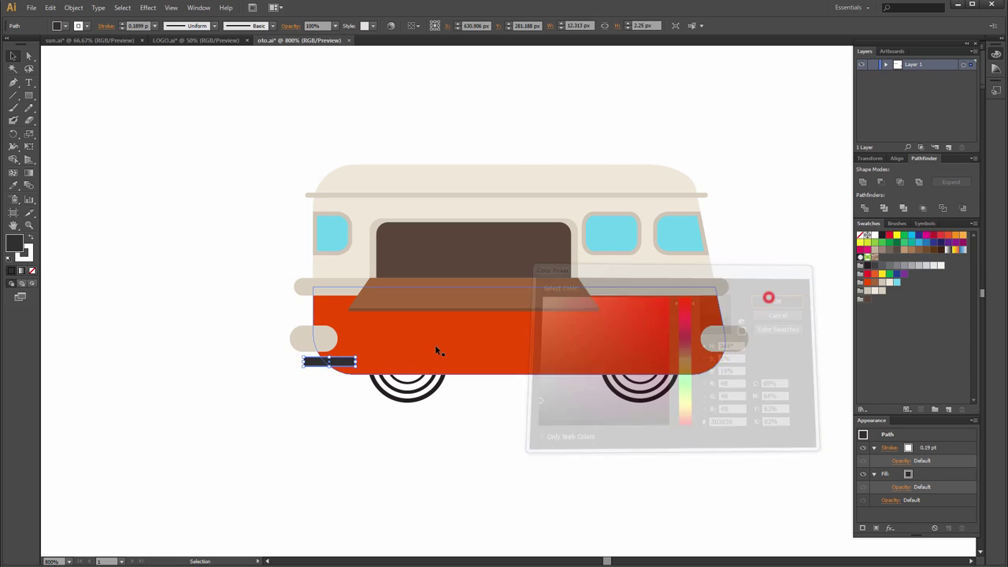
left_click(24, 260)
left_click(32, 272)
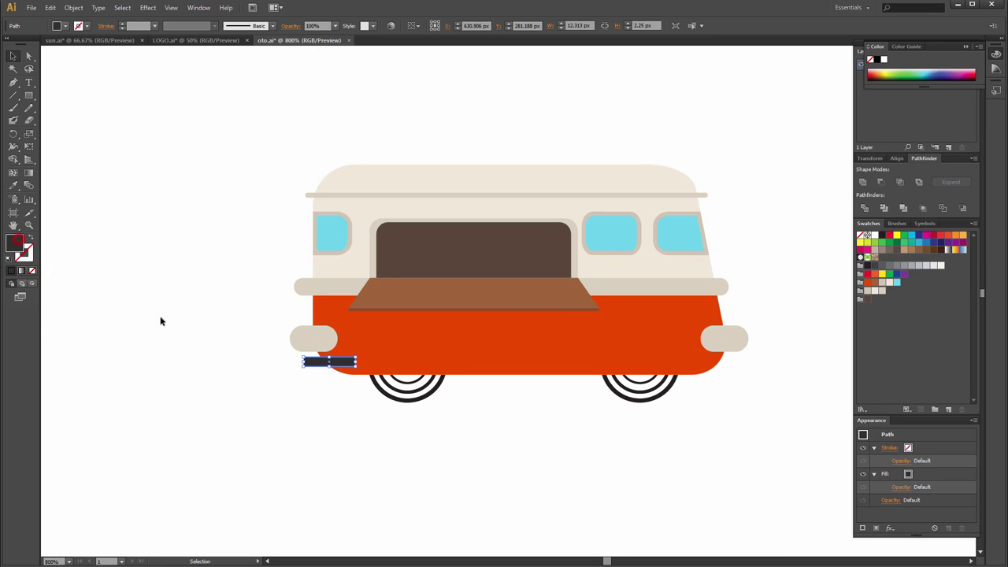
- Send the small dark rectangle below the rear bumper behind the van body
right_click(325, 363)
mouse_move(350, 513)
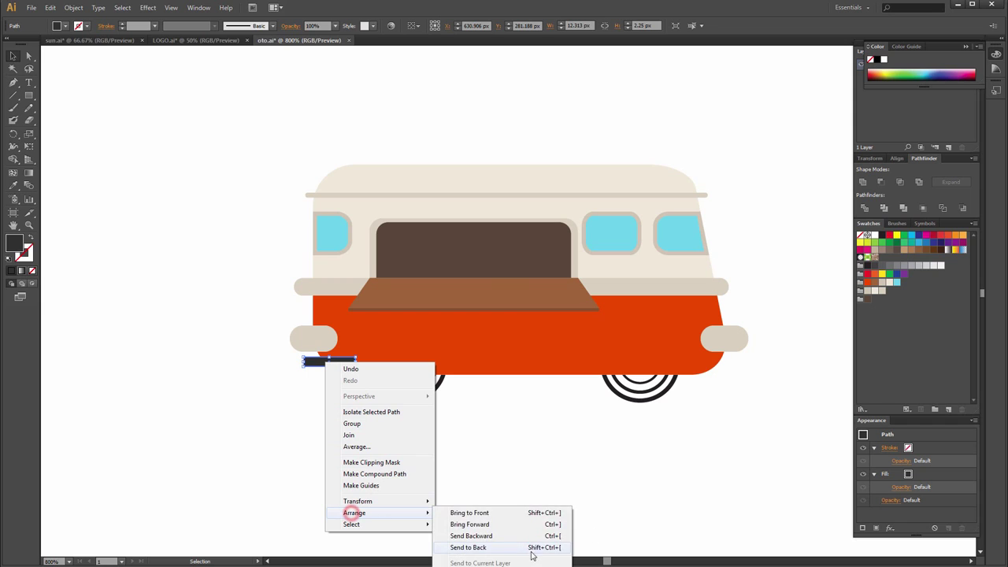
left_click(527, 547)
left_click(544, 464)
scroll(429, 434, "up", 2)
left_click_drag(562, 420, 497, 414)
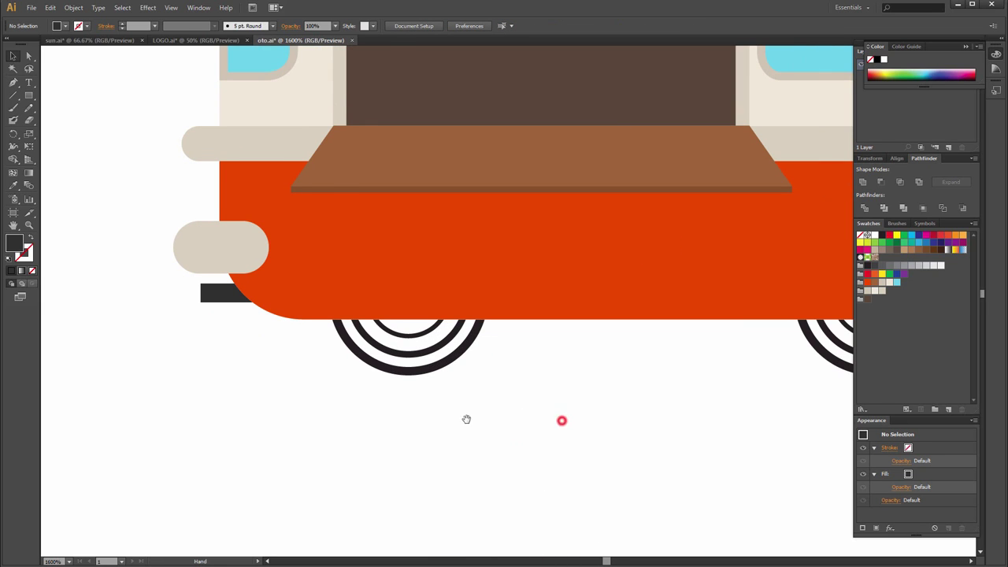
scroll(393, 358, "down", 2)
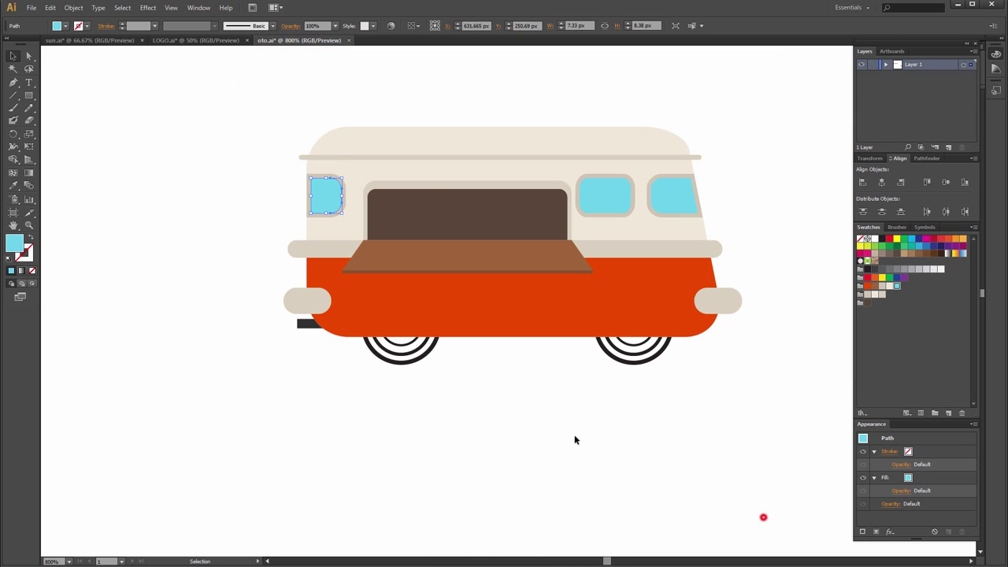
- Align the rear window's blue glass and its frame by their left edges
left_click(308, 194)
scroll(311, 185, "up", 3)
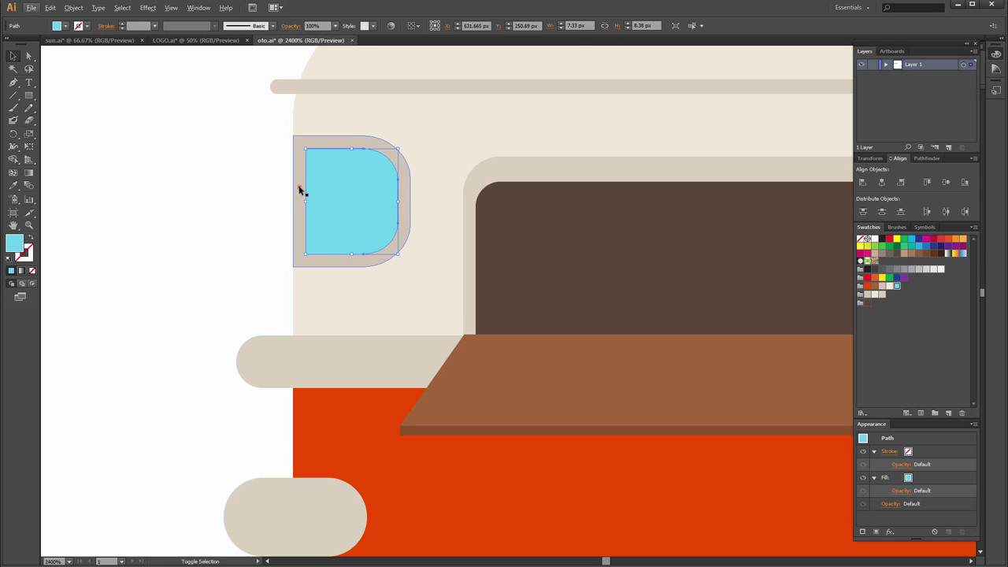
left_click(299, 186, "shift")
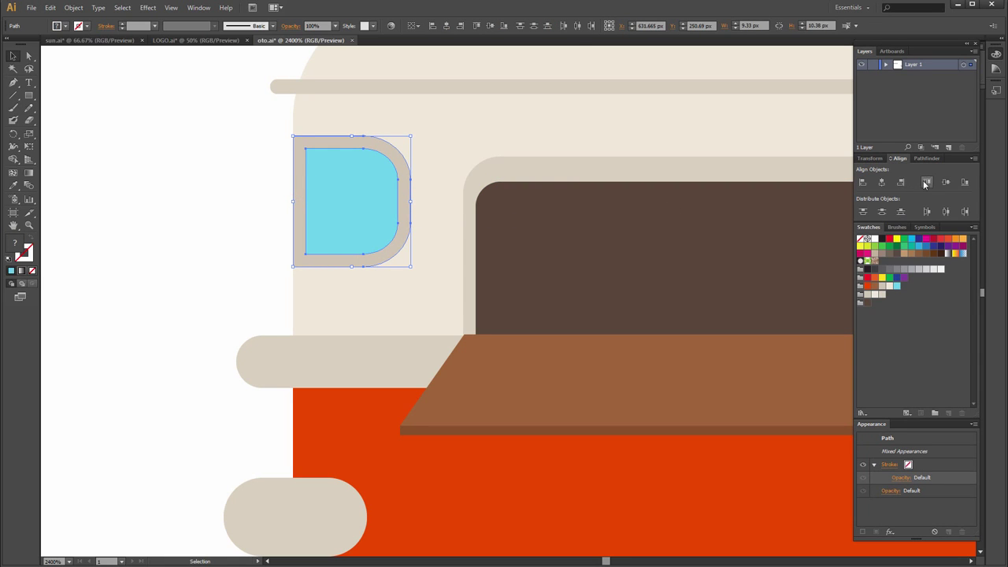
left_click(864, 187)
left_click(318, 273)
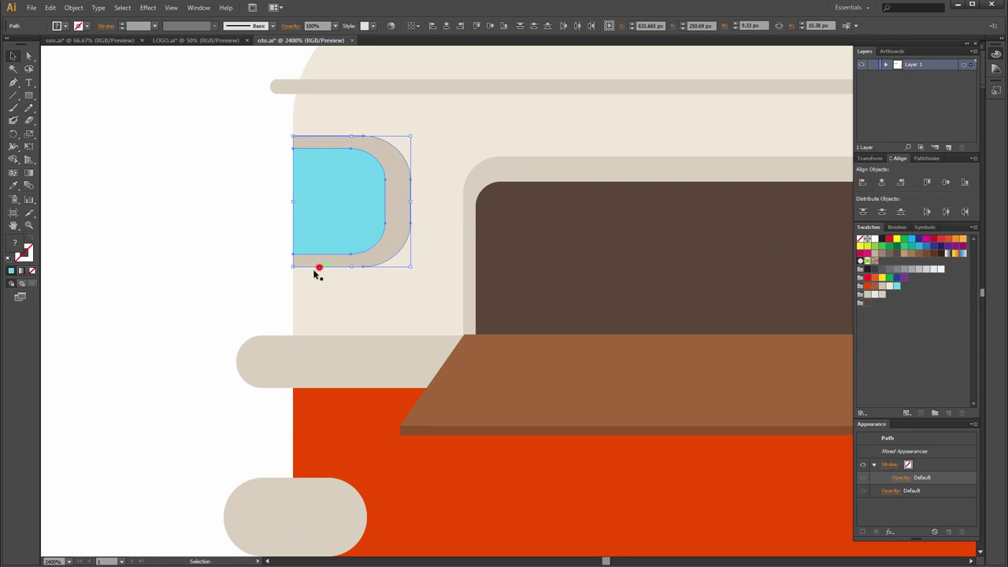
left_click(268, 278)
- Align the front window's blue glass and its slanted frame by their right edges
scroll(244, 251, "down", 1)
scroll(566, 234, "down", 2)
scroll(567, 236, "up", 3)
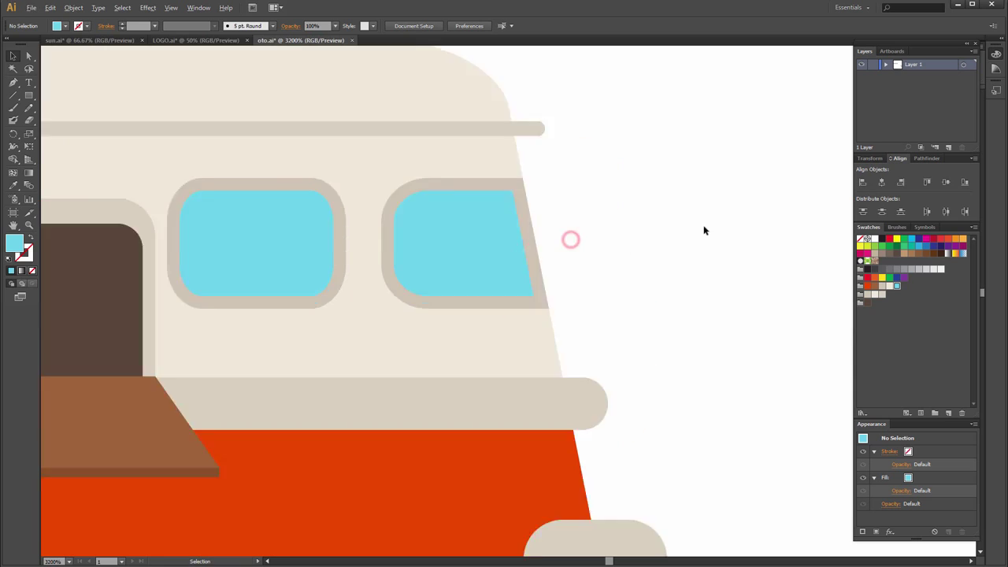
scroll(551, 207, "up", 1)
left_click(412, 238)
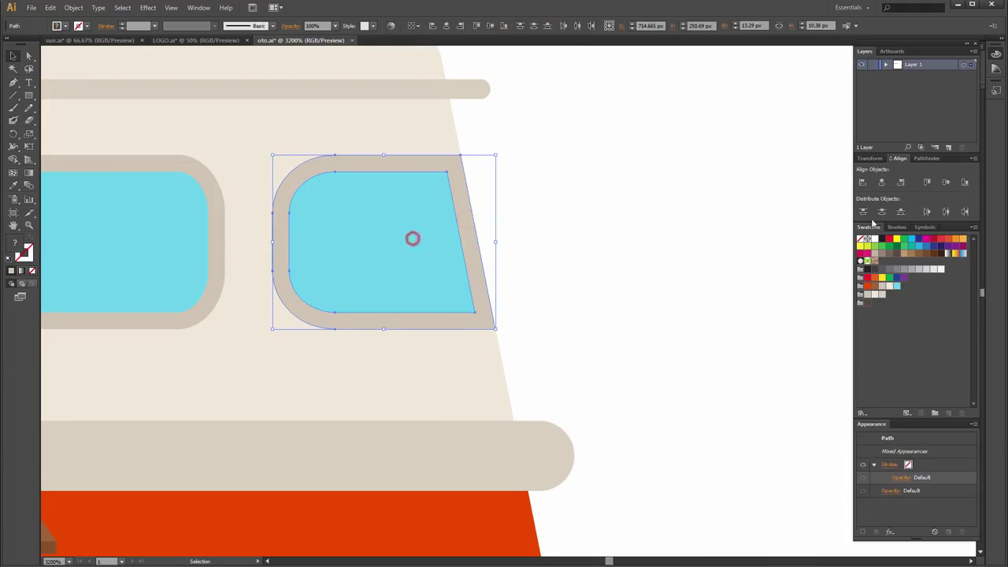
left_click(906, 183)
left_click(658, 214)
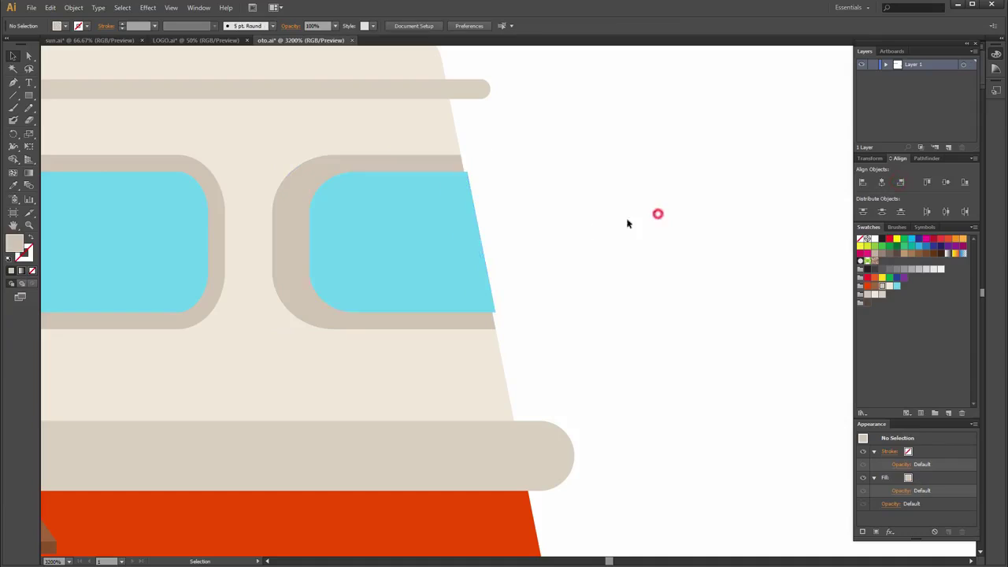
- Shift the front window's blue glass slightly left so its slanted edge is flush with the van's front
left_click(394, 263)
scroll(453, 258, "up", 1)
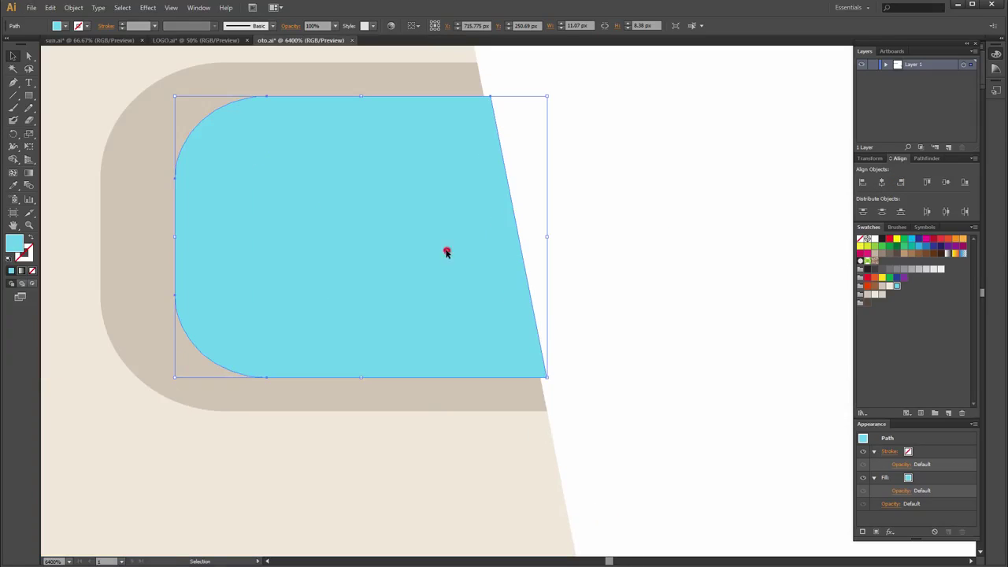
left_click_drag(447, 252, 440, 250)
left_click(602, 251)
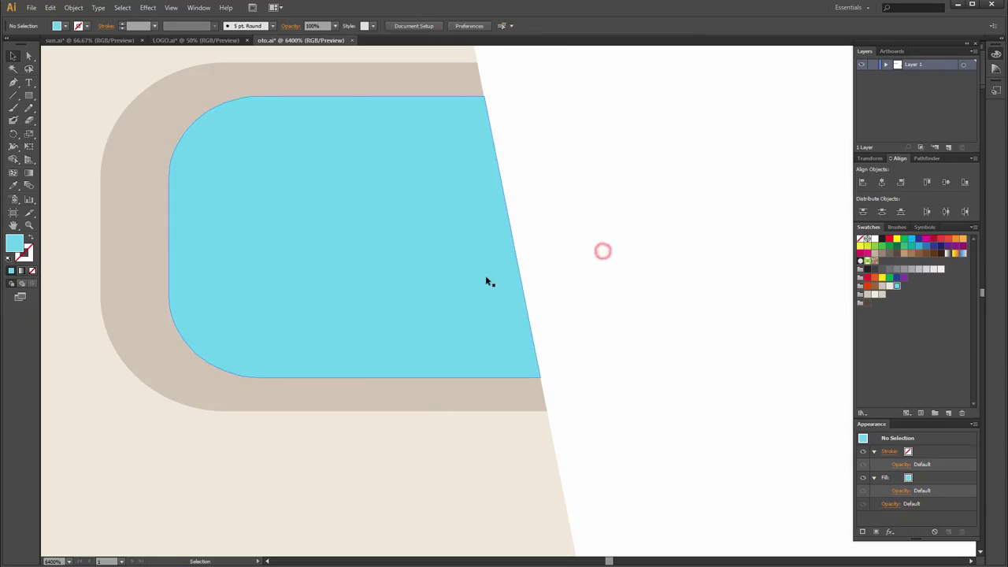
left_click(486, 277)
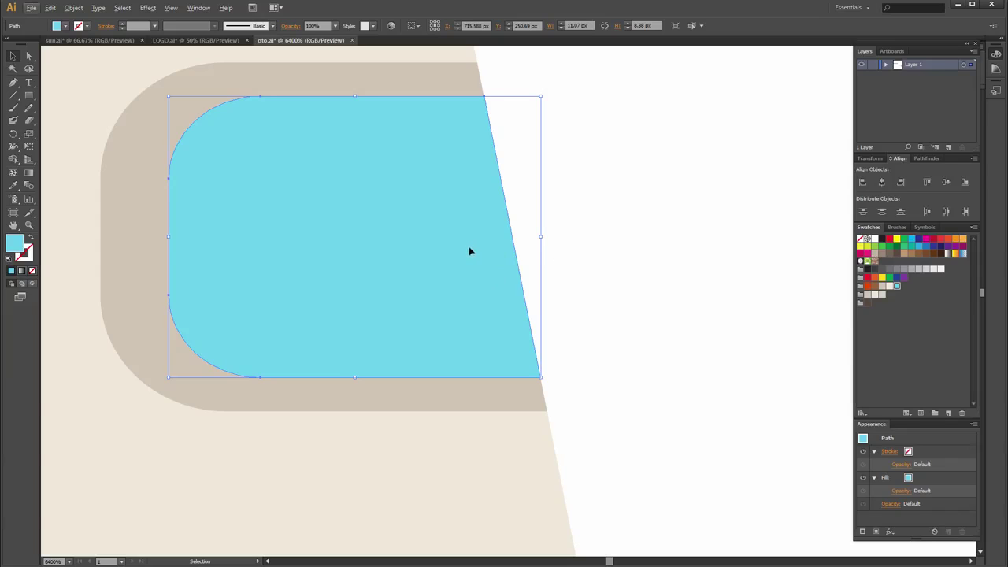
left_click(598, 257)
scroll(598, 257, "down", 5)
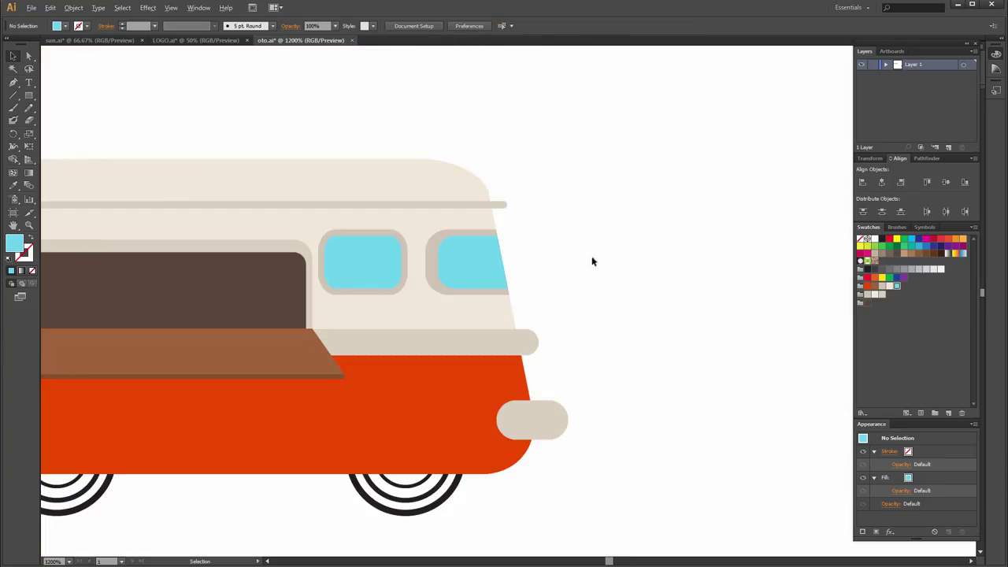
scroll(602, 240, "down", 3)
scroll(653, 229, "up", 2)
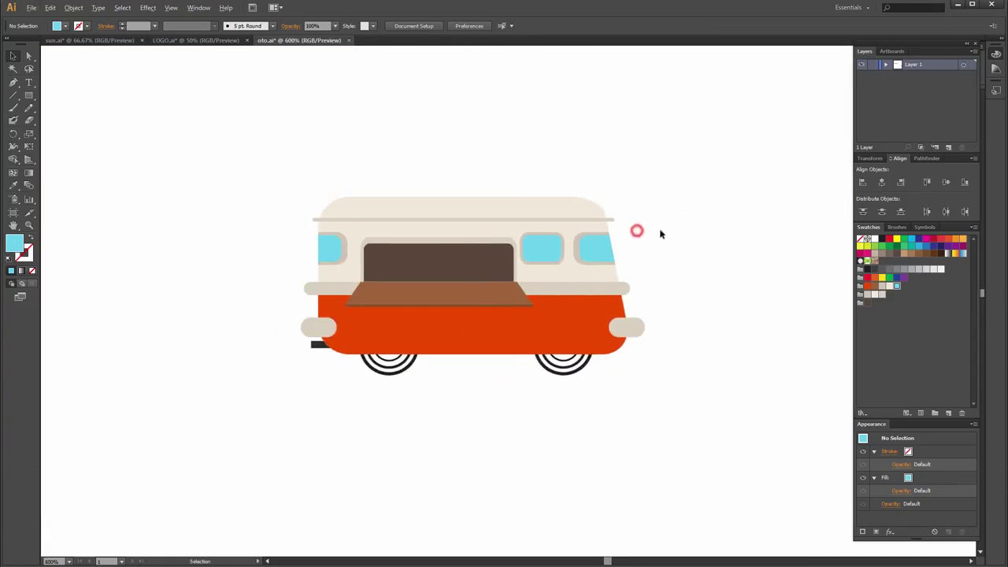
- Draw a 6 by 20 px rectangle above the van with the Rectangle tool
left_click_drag(803, 216, 825, 217)
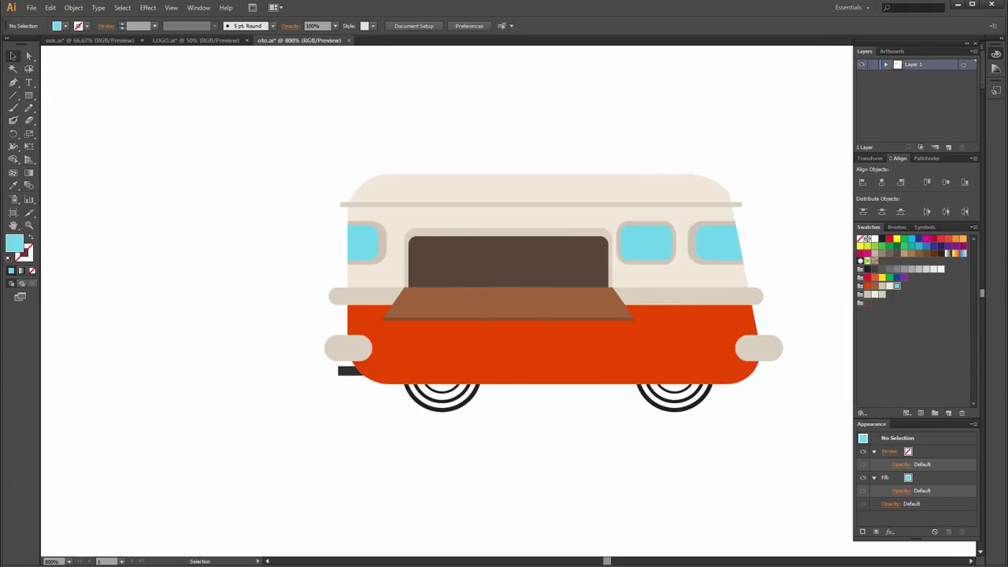
scroll(619, 514, "down", 1)
left_click_drag(580, 475, 515, 396)
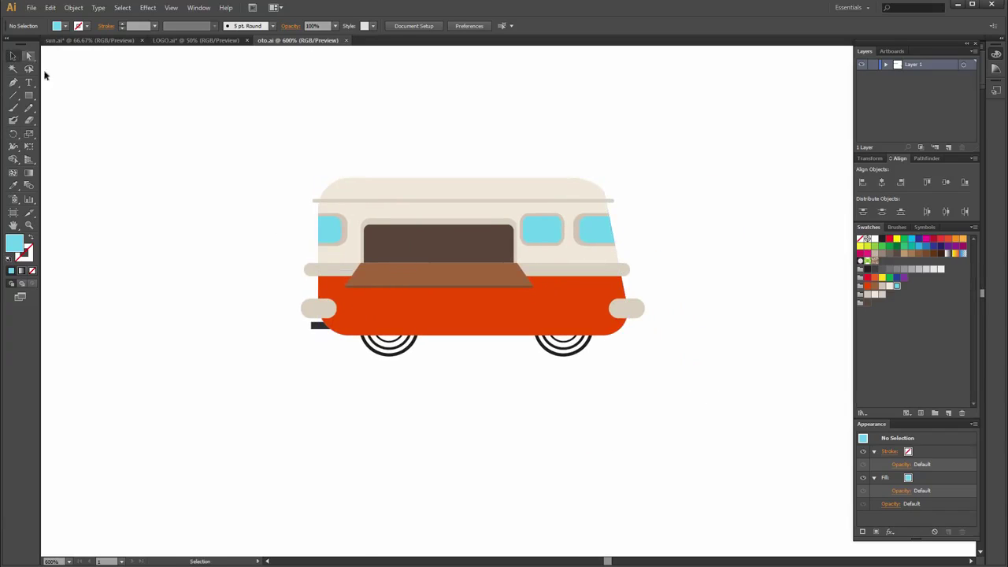
left_click(29, 94)
left_click(406, 112)
type("6")
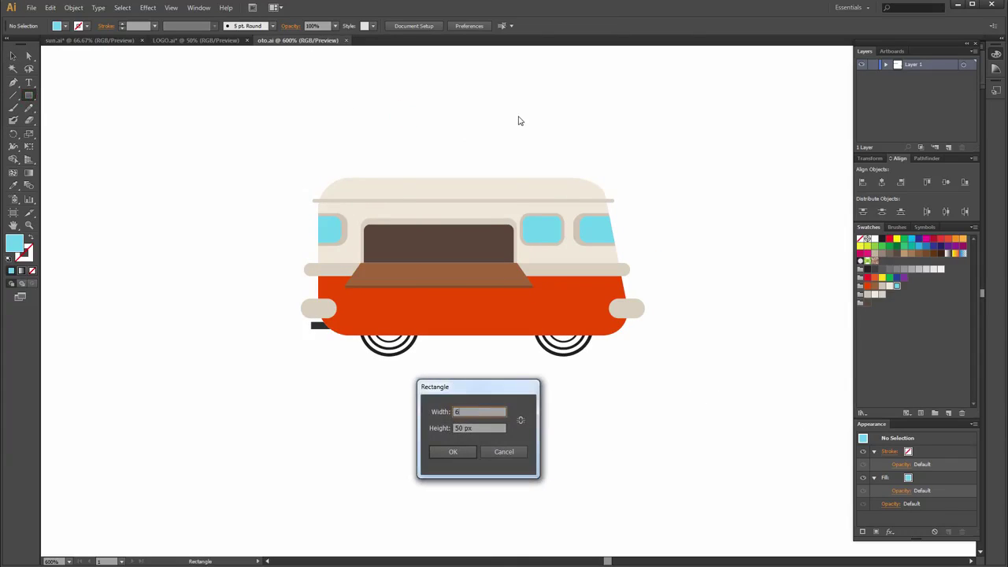
key("Tab")
type("20")
key("Return")
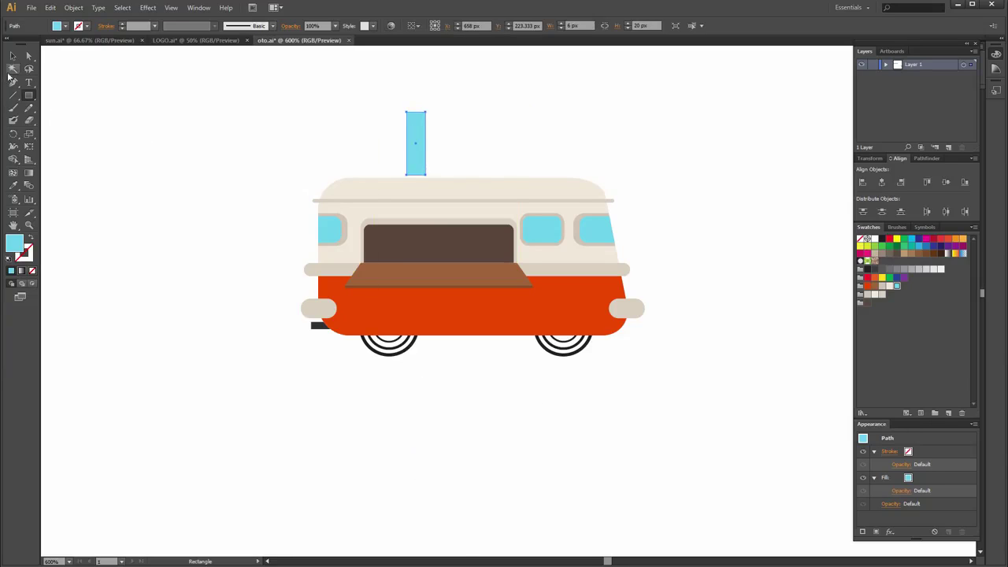
- Move the blue rectangle onto the serving window, near its left end and overlapping the window's upper frame and the brown counter
left_click(12, 55)
scroll(363, 165, "up", 2)
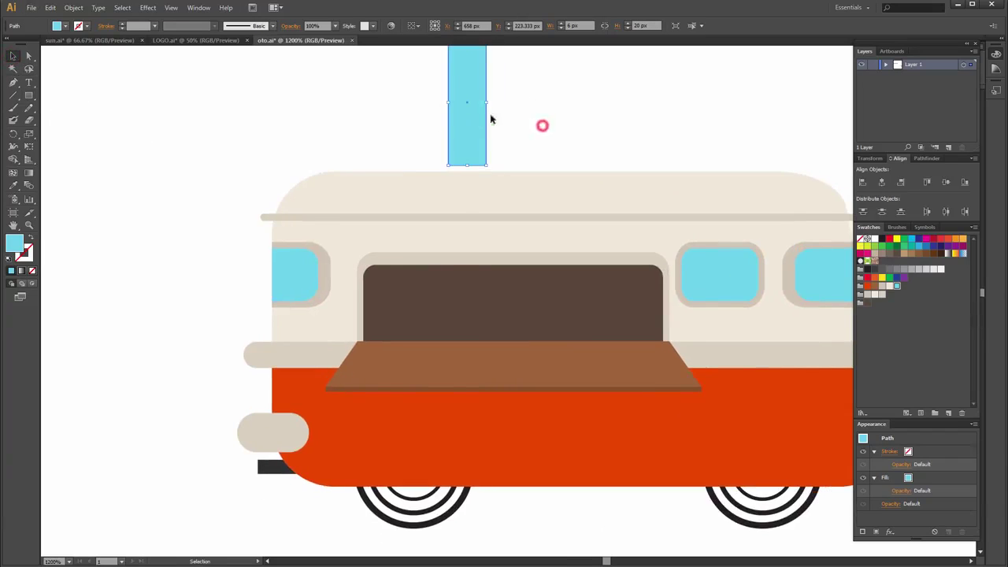
left_click_drag(463, 113, 399, 344)
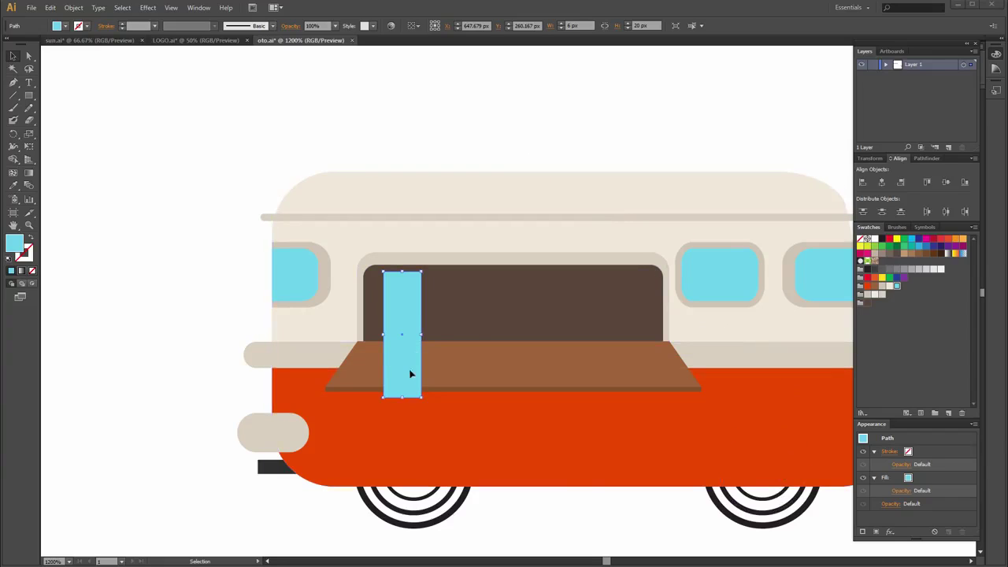
left_click_drag(403, 345, 402, 308)
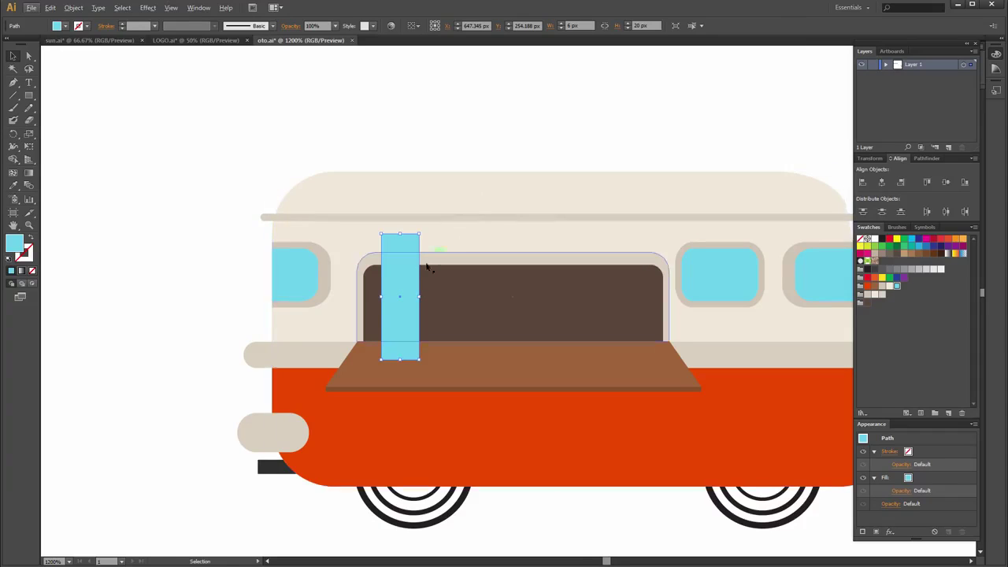
key("space")
left_click_drag(461, 308, 436, 309)
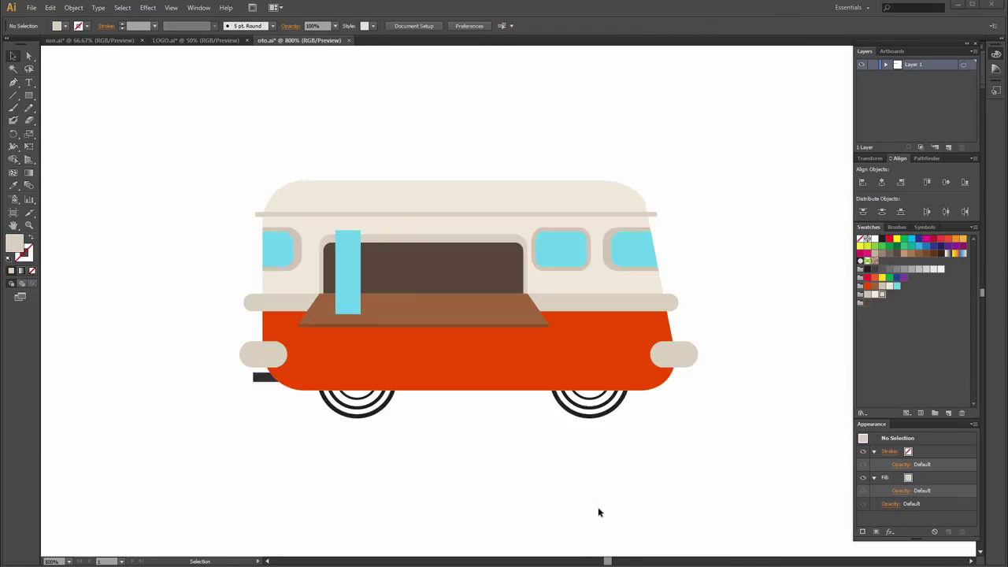
left_click(598, 510)
- Duplicate the blue rectangle repeatedly to the right at 6 px spacing, making seven adjoining awning stripes across the serving window
scroll(302, 291, "up", 2)
left_click(387, 234)
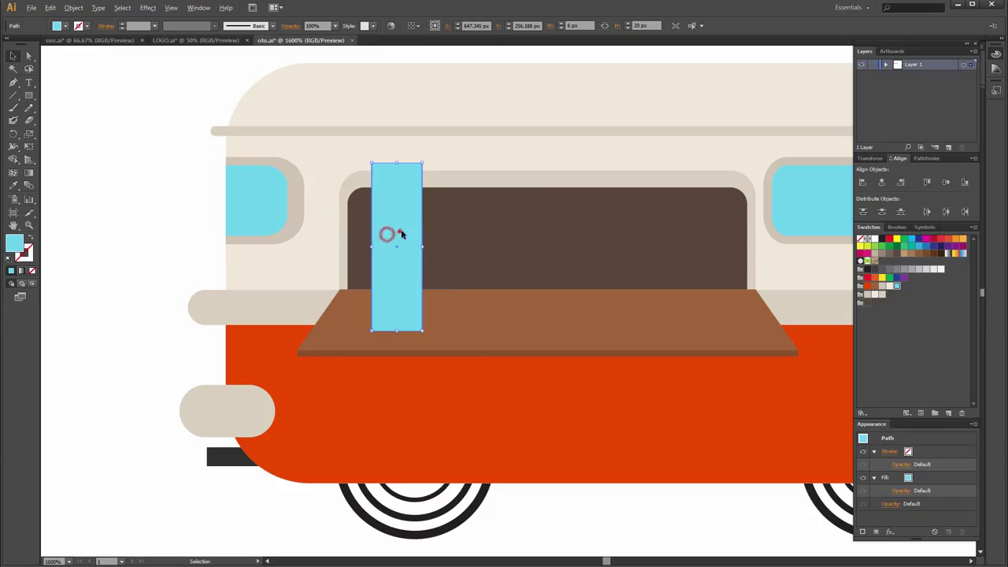
left_click_drag(401, 233, 451, 238)
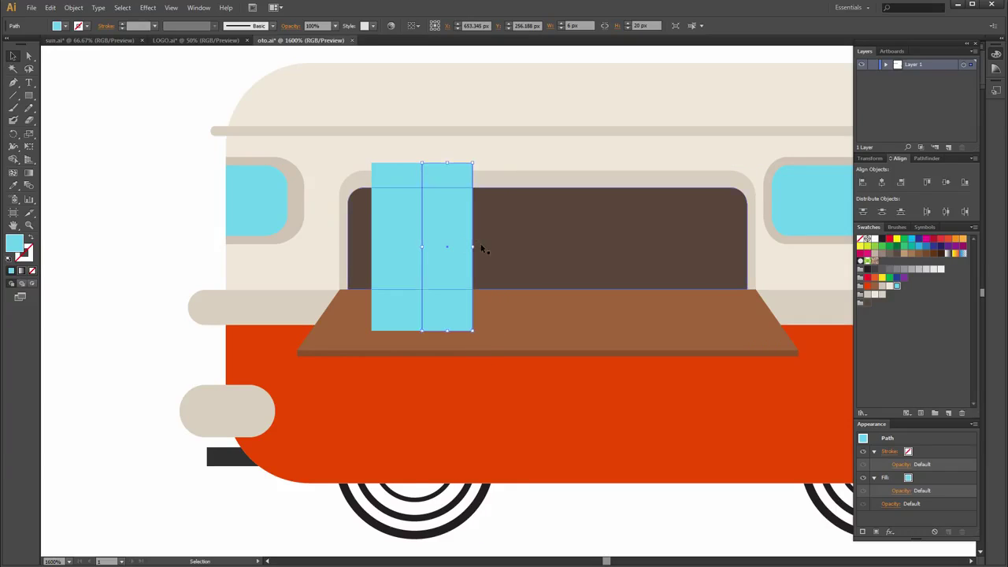
key("ctrl+d")
key("ctrl+d")
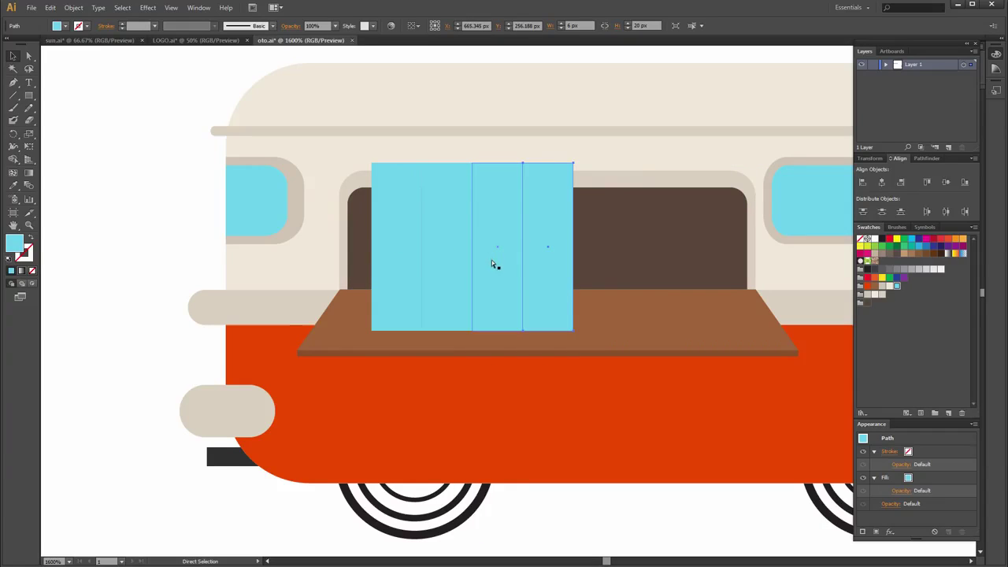
key("ctrl+d")
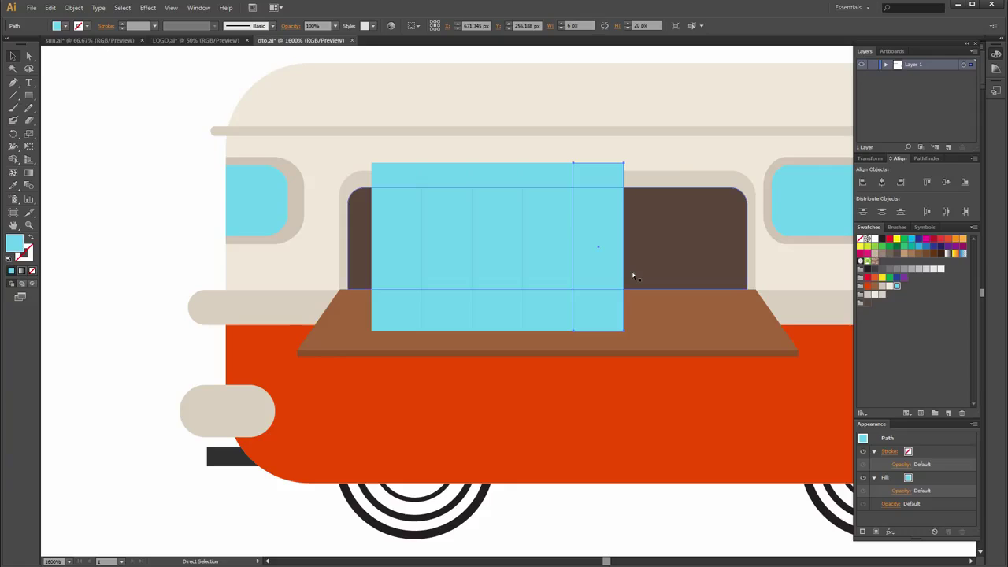
key("ctrl+d")
key("ctrl+d")
scroll(497, 287, "down", 1)
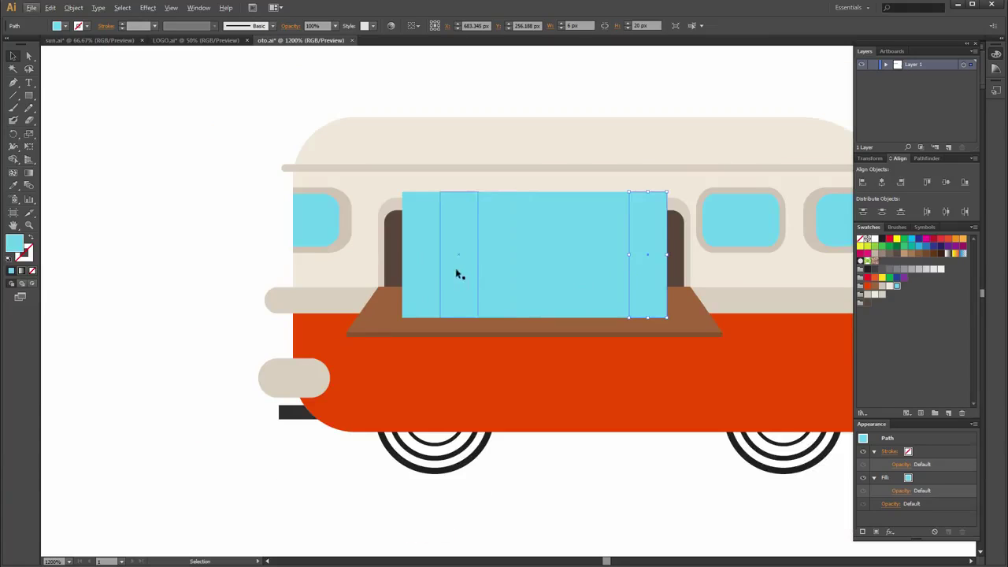
- Fill the first, third, fifth and seventh awning stripes with white (ffffff)
left_click(430, 268)
left_click(499, 252, "shift")
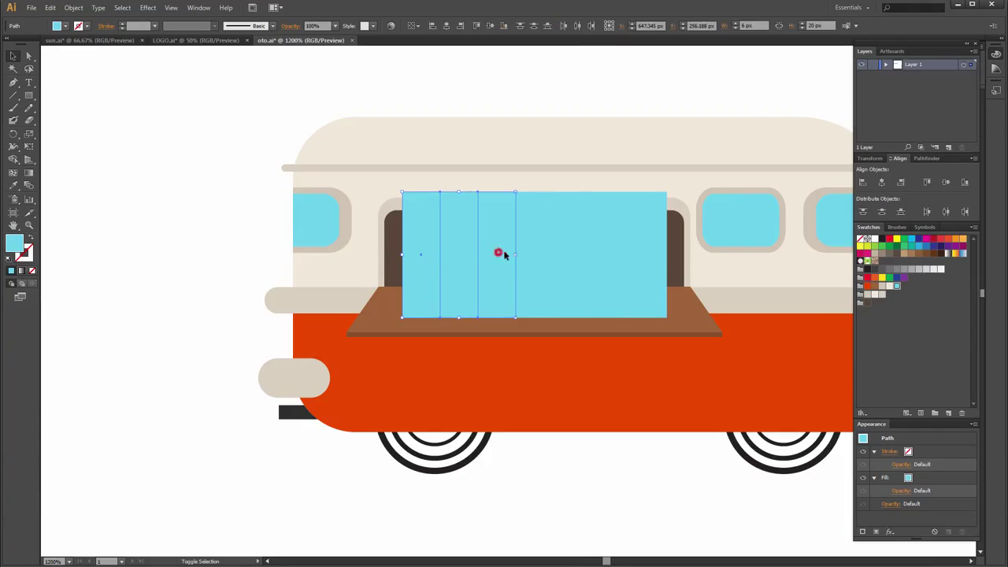
left_click(561, 243, "shift")
left_click(645, 242, "shift")
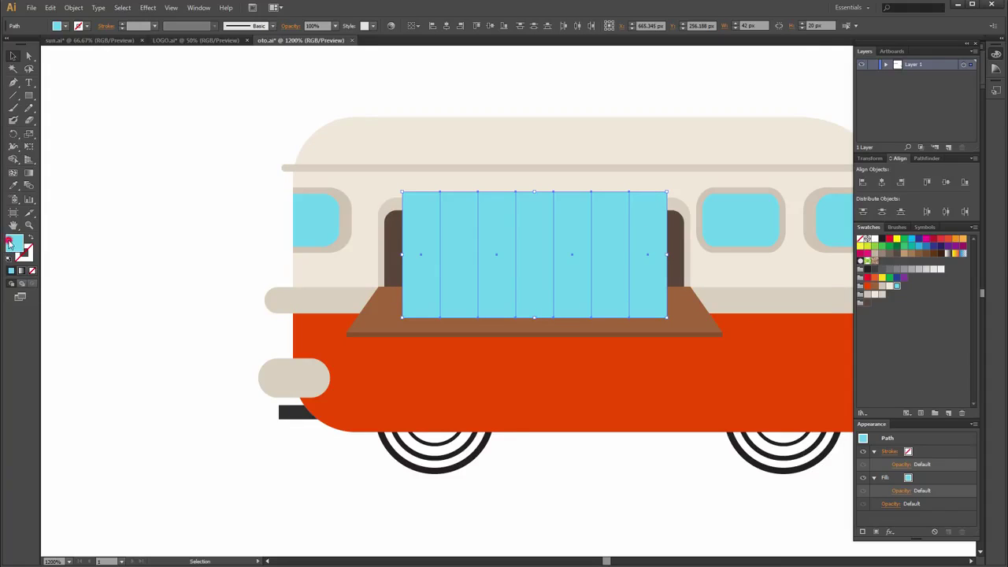
double_click(10, 243)
left_click(538, 296)
left_click(784, 296)
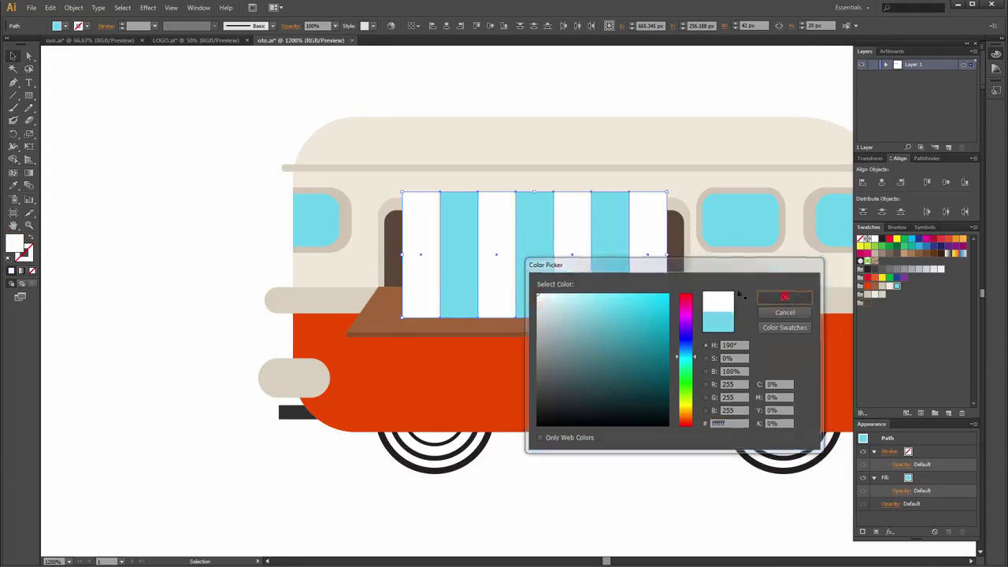
- Recolor the three remaining blue awning stripes with the orange-red sampled from the van's lower body
left_click(619, 259)
left_click(535, 267, "shift")
left_click(462, 272, "shift")
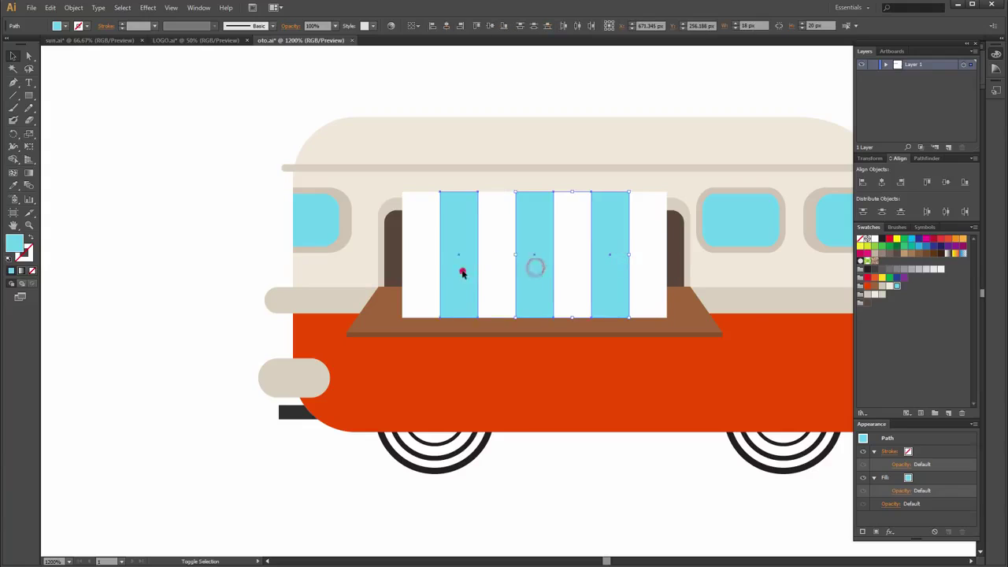
key("i")
left_click(472, 385)
key("v")
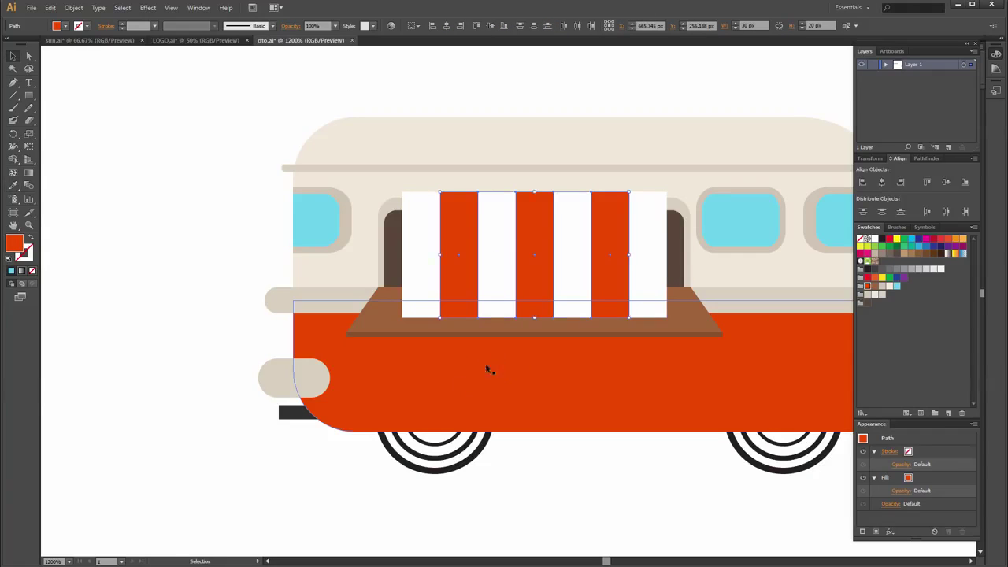
left_click(210, 257)
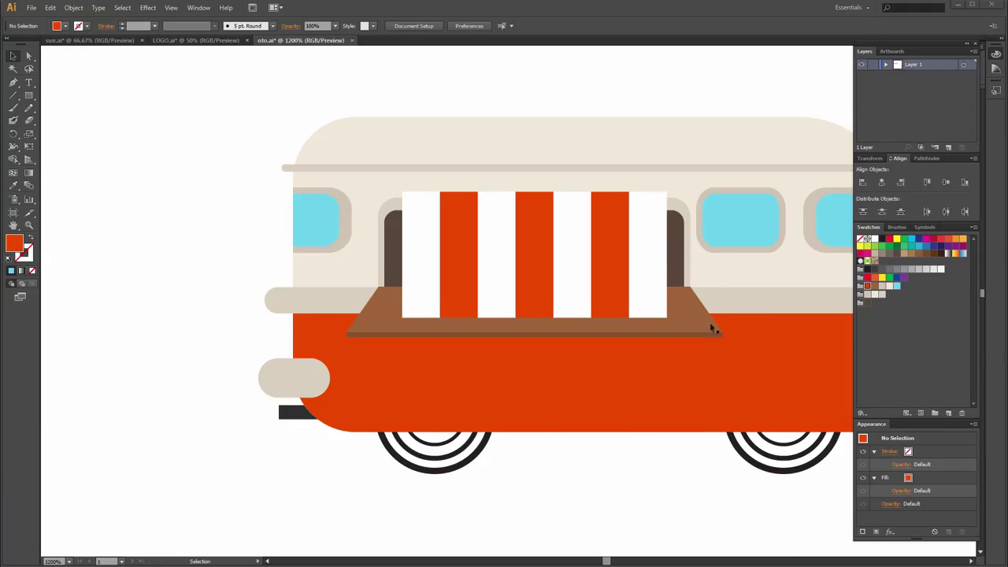
left_click(531, 476)
- Select all seven awning stripes and move them up 2 px
left_click(424, 210)
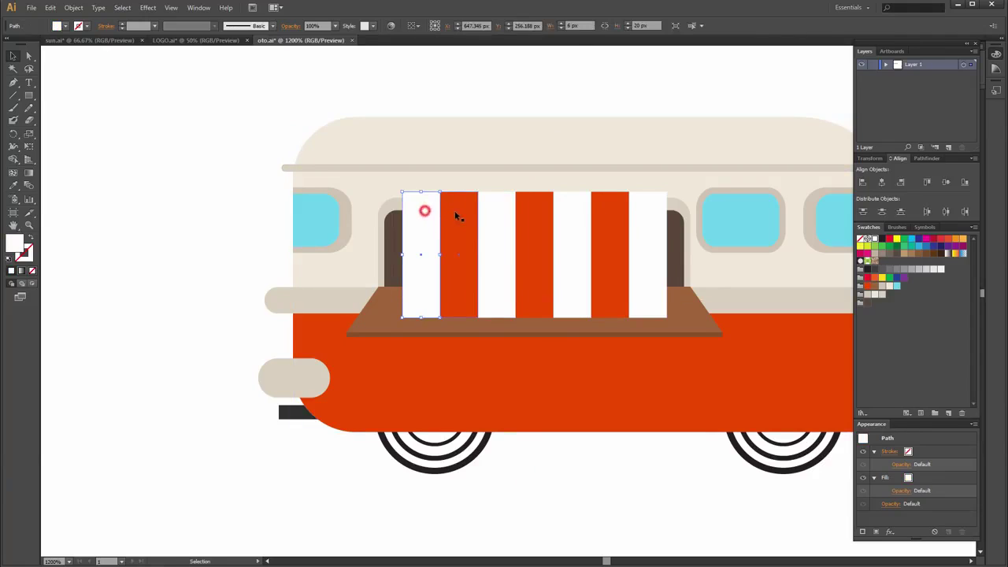
left_click(457, 213, "shift")
left_click(500, 214, "shift")
left_click(541, 219, "shift")
left_click(587, 226, "shift")
left_click(630, 227, "shift")
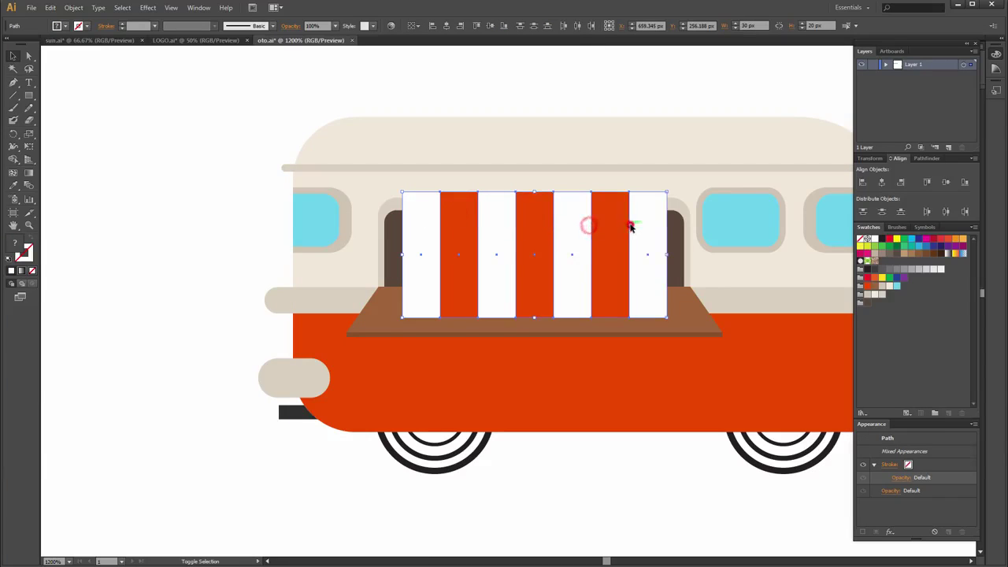
key("Up")
key("Up")
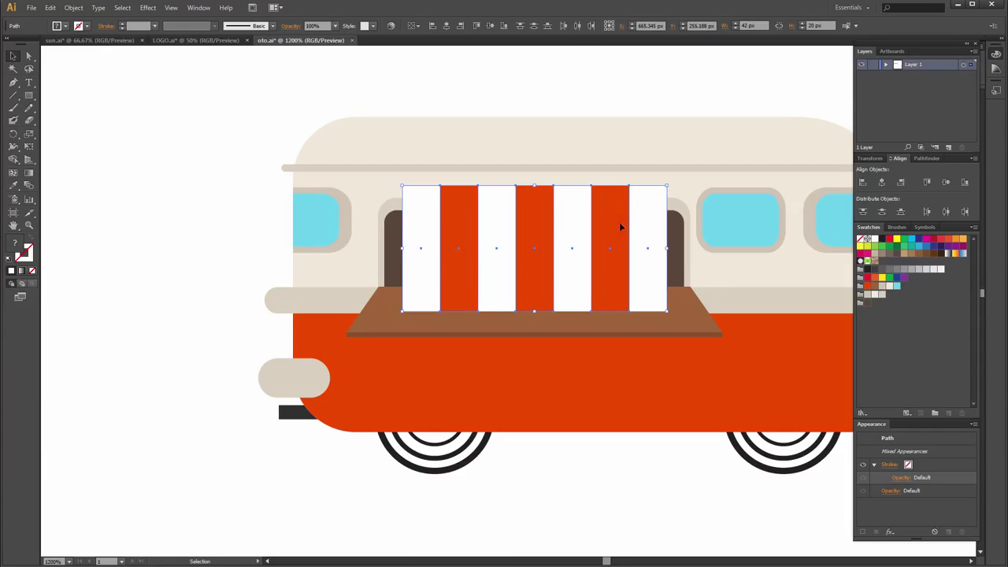
left_click(119, 264)
scroll(430, 290, "up", 3)
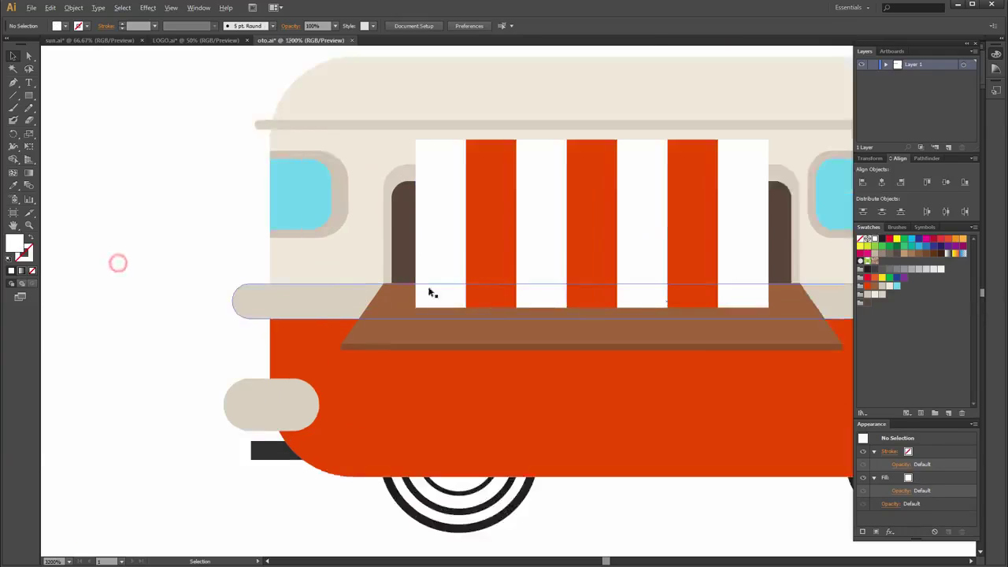
left_click_drag(548, 270, 471, 260)
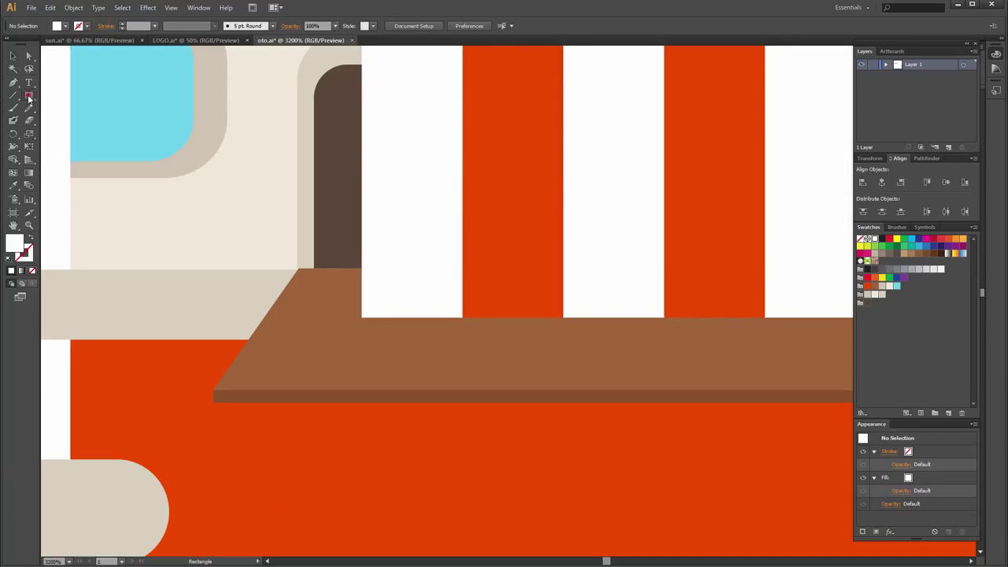
left_click_drag(29, 95, 55, 120)
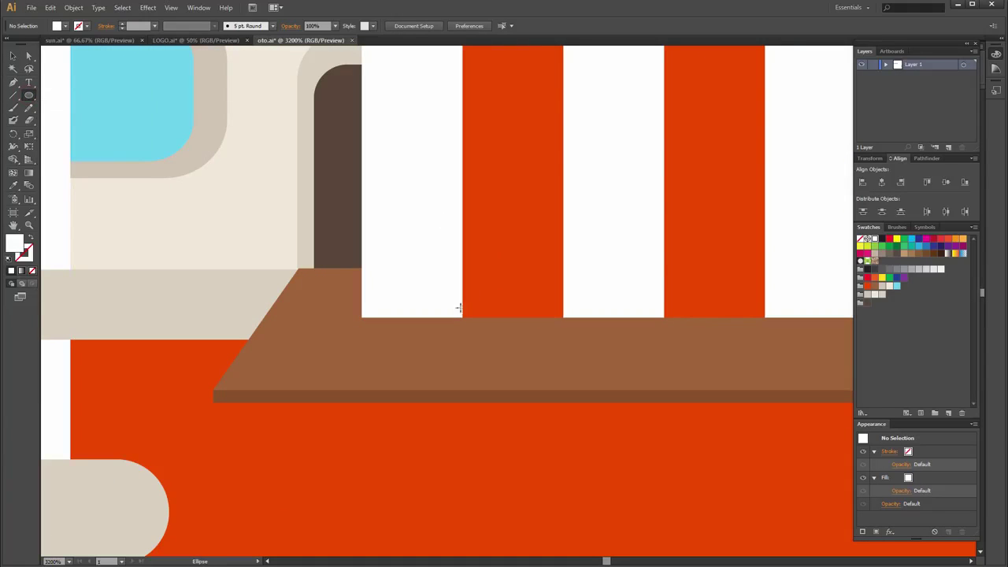
left_click(424, 351)
type("3")
key("Tab")
type("3")
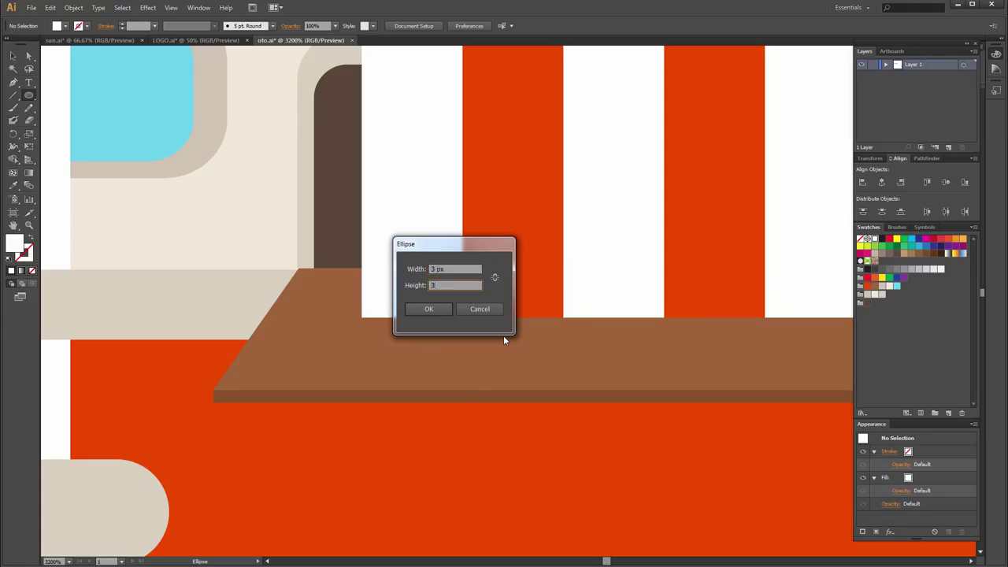
key("Return")
key("ctrl+space")
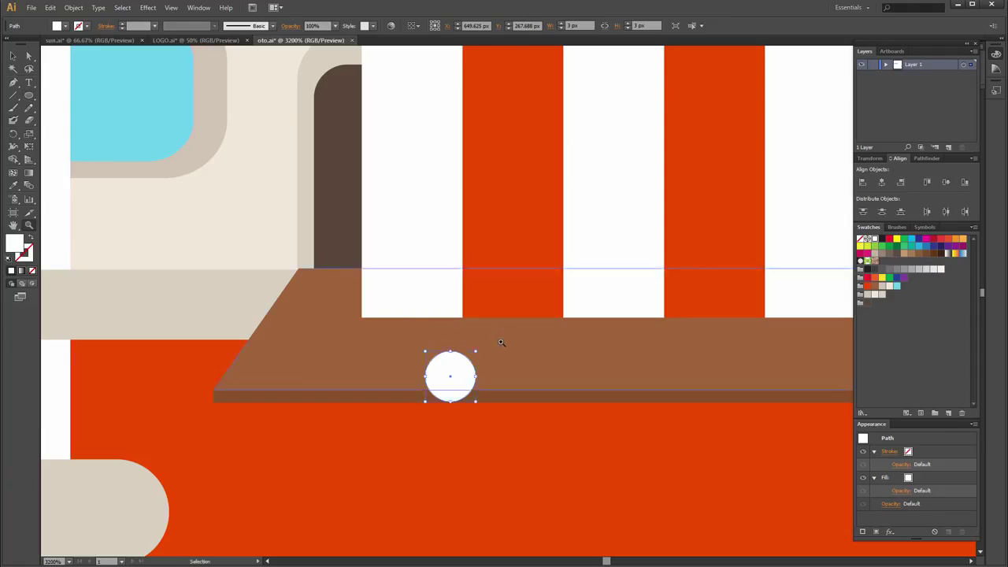
key("ctrl+z")
- Draw a 6 by 6 px white circle below the first awning stripe with the Ellipse tool
left_click(495, 343)
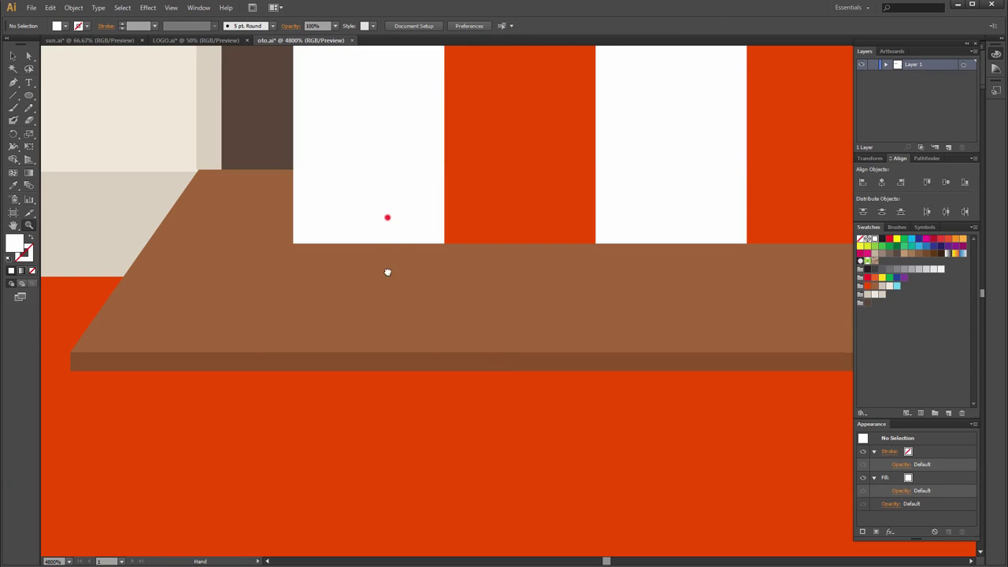
left_click_drag(387, 273, 387, 303)
scroll(275, 174, "down", 1)
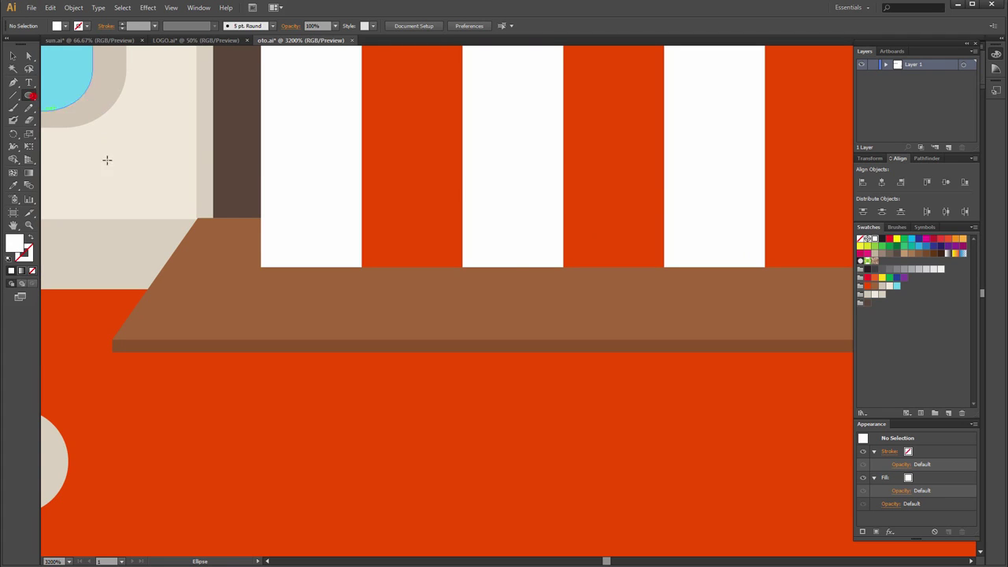
left_click(284, 290)
type("6")
key("Tab")
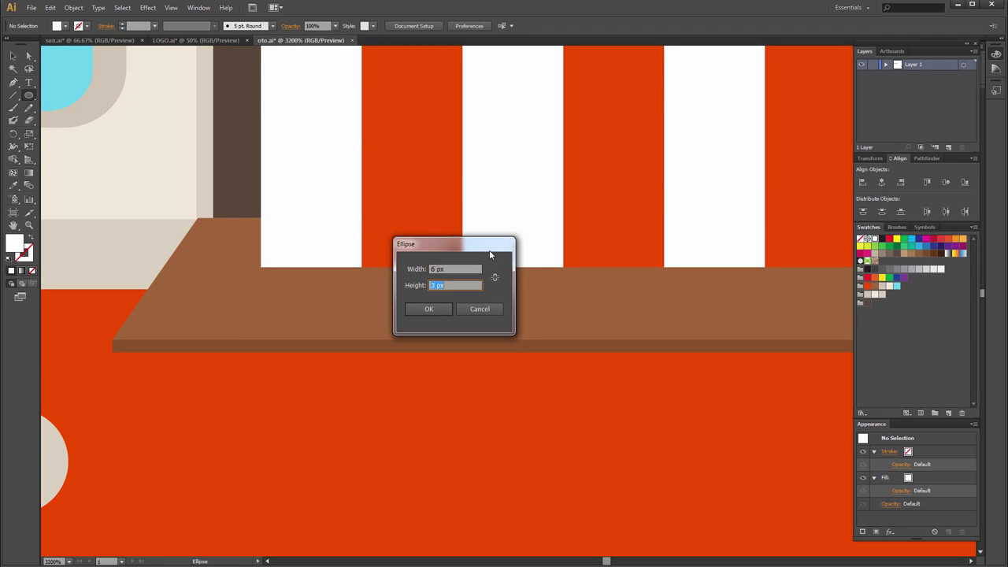
key("Return")
- Center the white circle on the bottom edge of the first awning stripe and copy it onto the second and third stripes
left_click(12, 56)
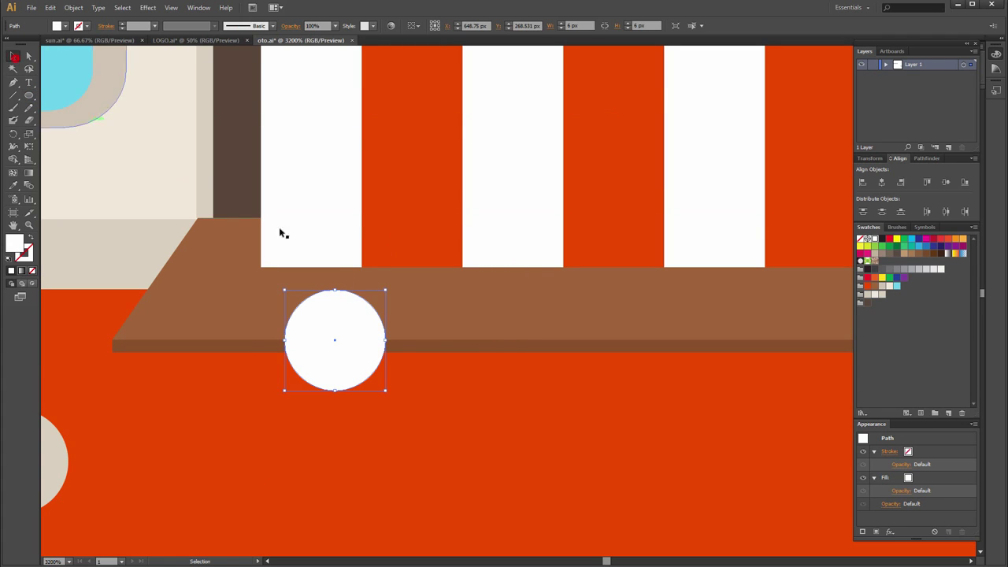
left_click_drag(348, 344, 516, 275)
left_click(402, 285)
left_click(307, 279)
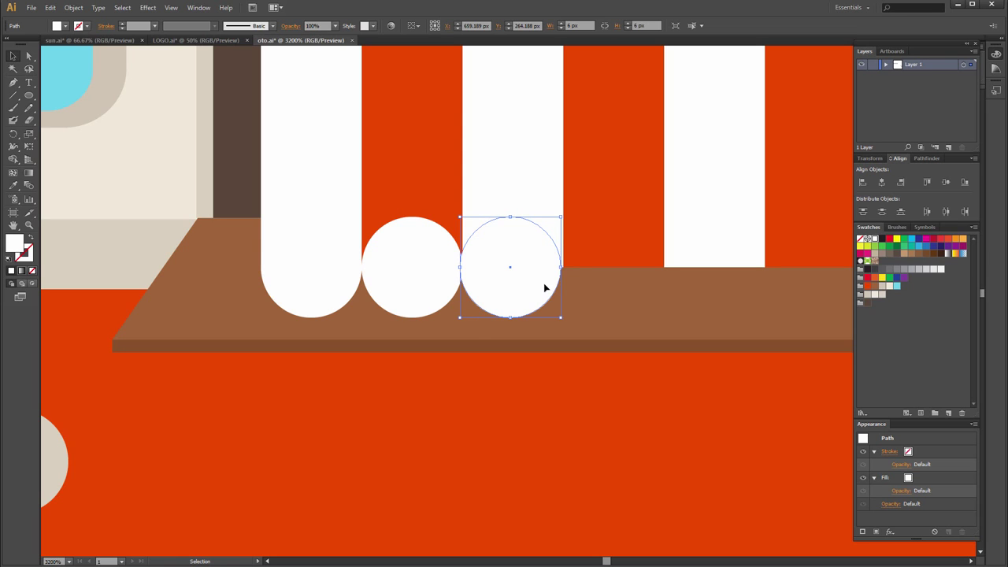
- Align the third white circle with its stripe and copy it onto the bottom edges of the fourth through seventh awning stripes
key("ctrl+equal")
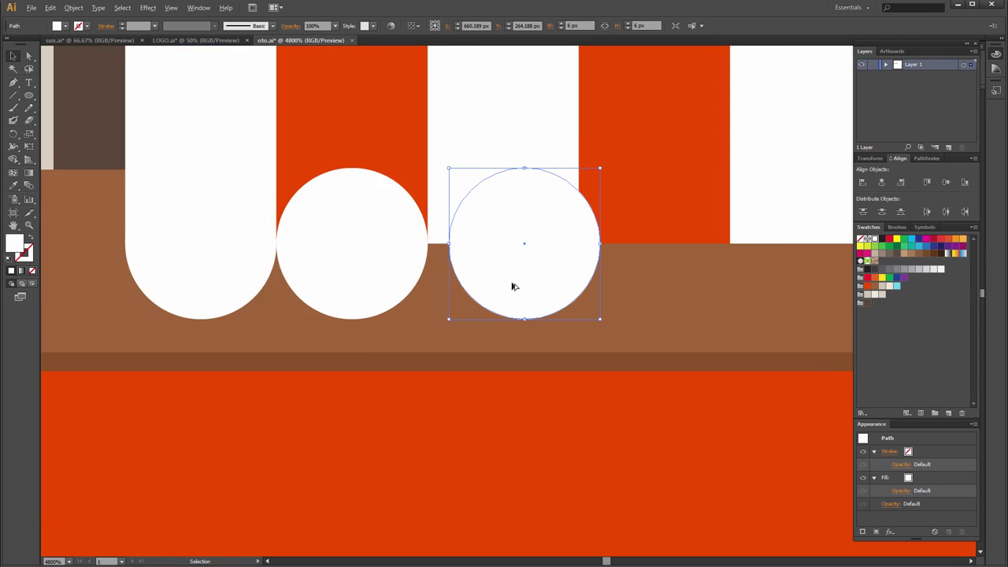
key("ctrl+equal")
left_click_drag(499, 236, 695, 235)
key("ctrl+minus")
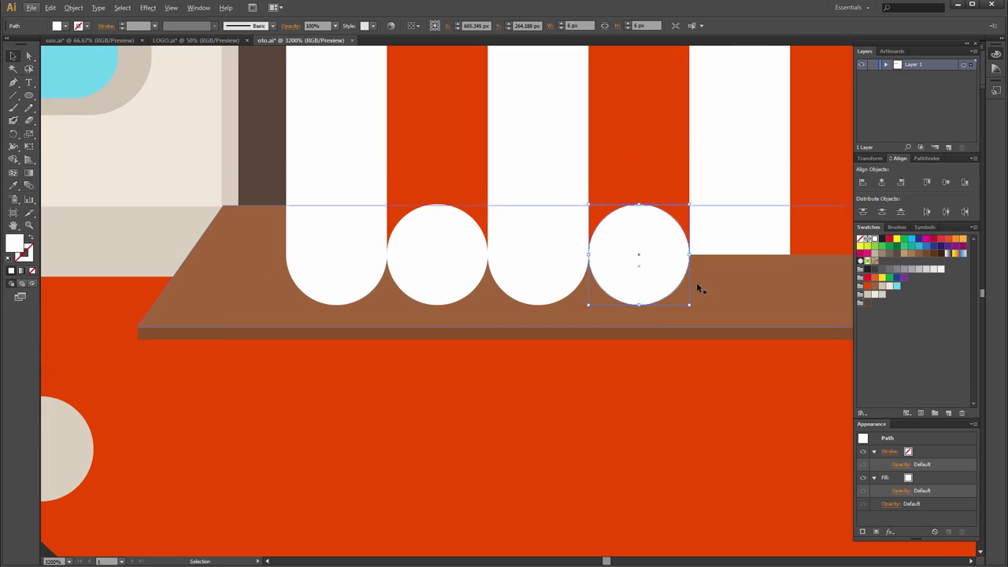
key("ctrl+d")
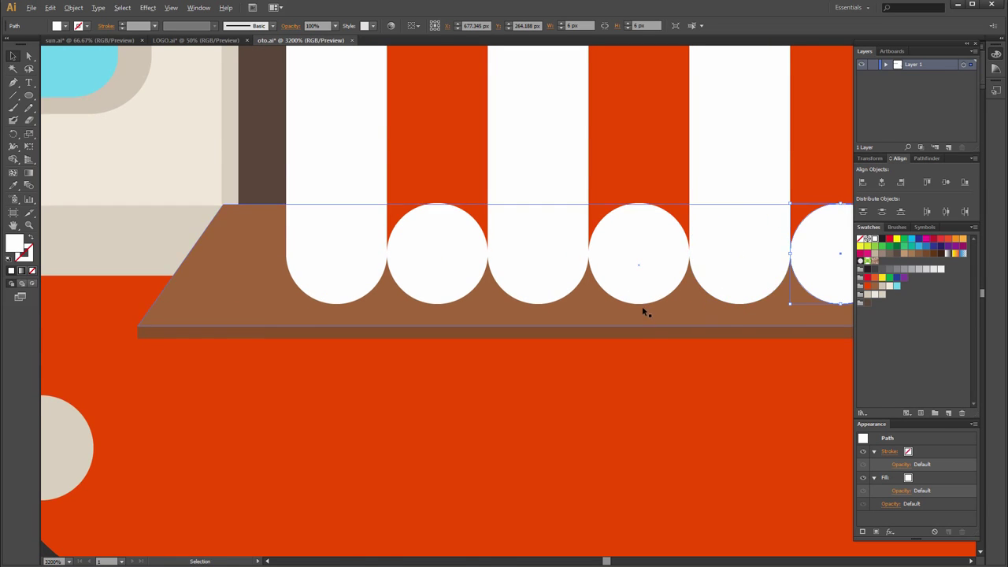
scroll(634, 301, "down", 1)
left_click_drag(764, 304, 632, 312)
key("ctrl+d")
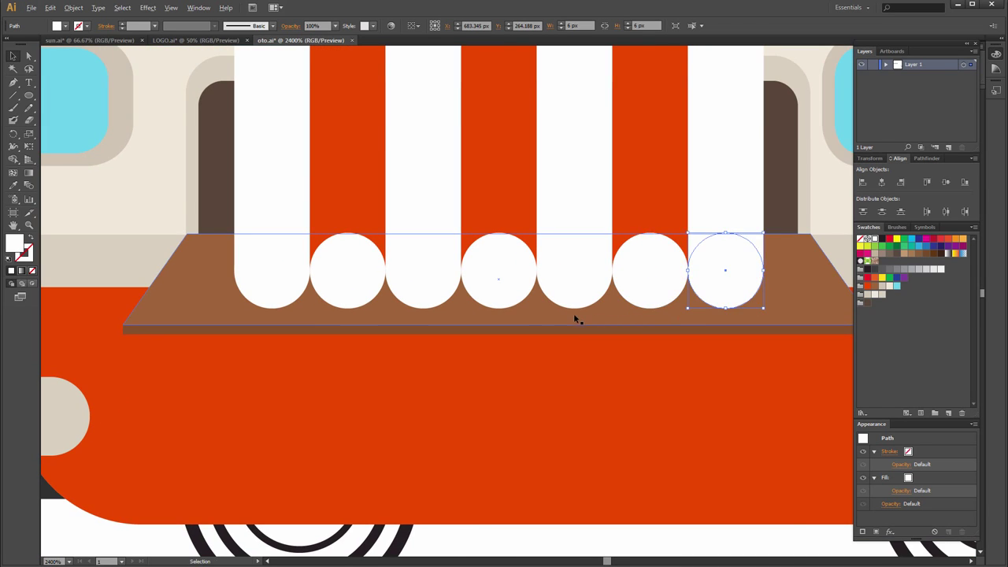
scroll(576, 314, "down", 1)
- Recolor the three white circles under the orange-red stripes with the orange-red sampled from those stripes
left_click(525, 276)
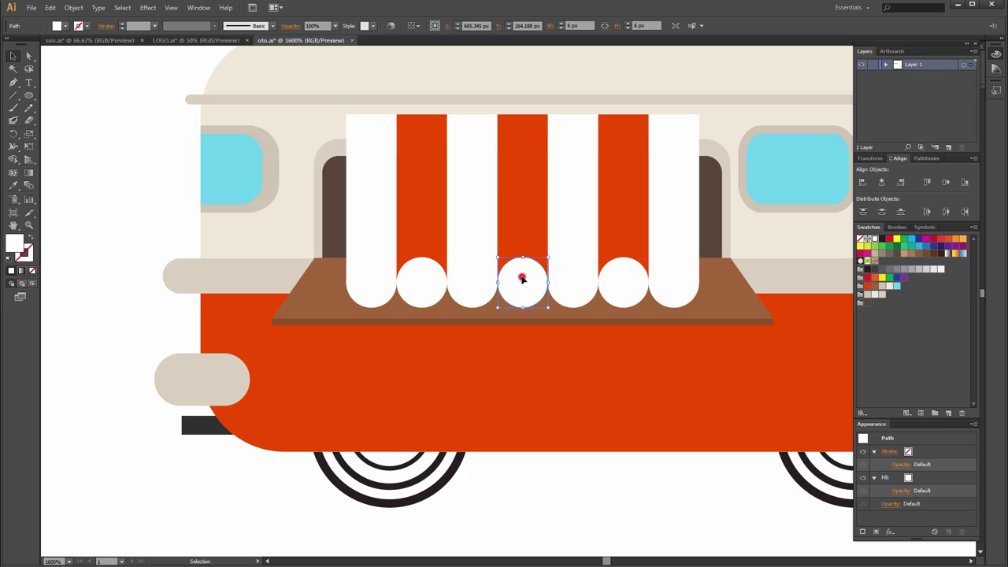
key("i")
left_click(529, 228)
key("v")
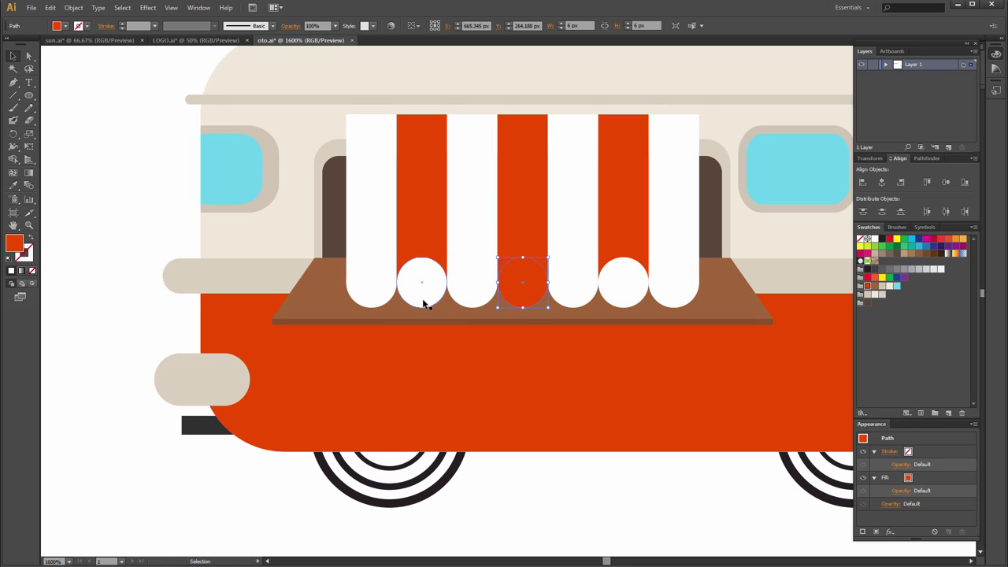
left_click(423, 297)
key("i")
left_click(434, 191)
key("v")
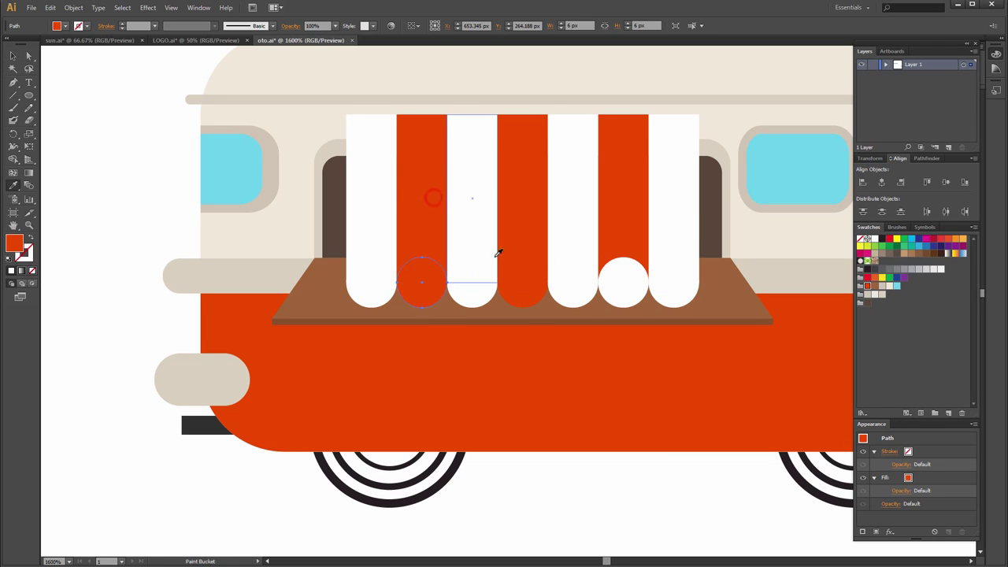
left_click(611, 278)
key("i")
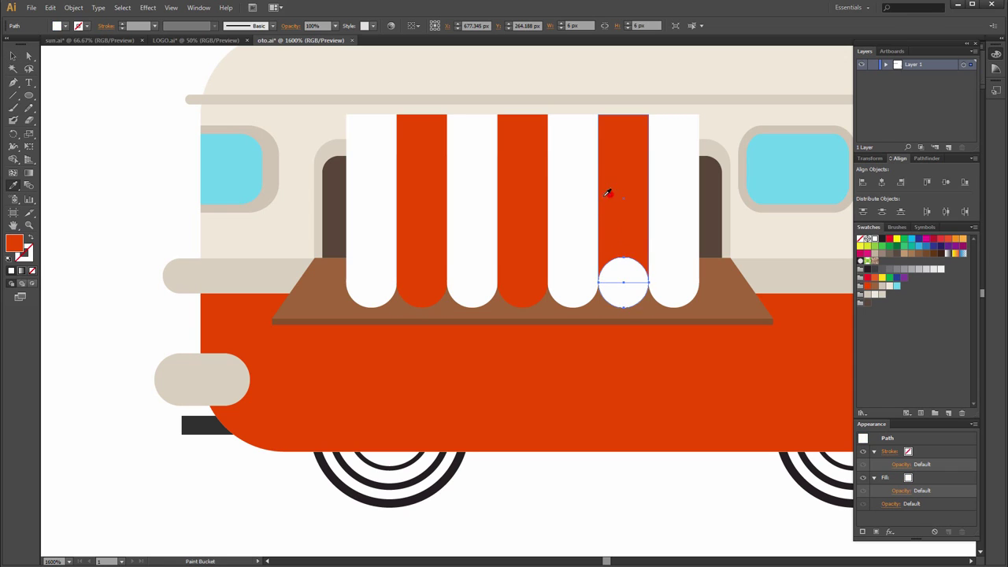
left_click(608, 192)
key("v")
left_click(145, 308)
key("ctrl+minus")
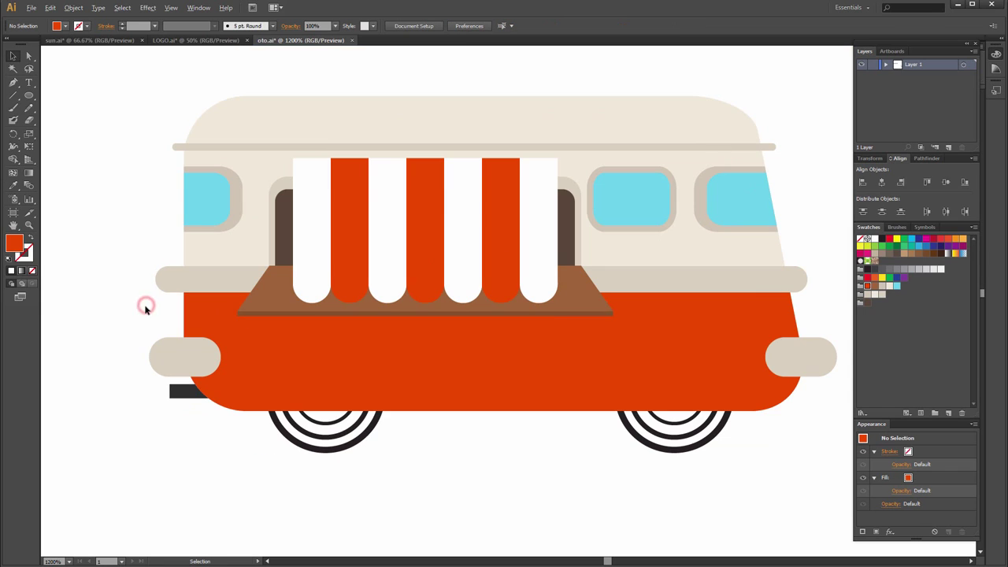
key("ctrl+minus")
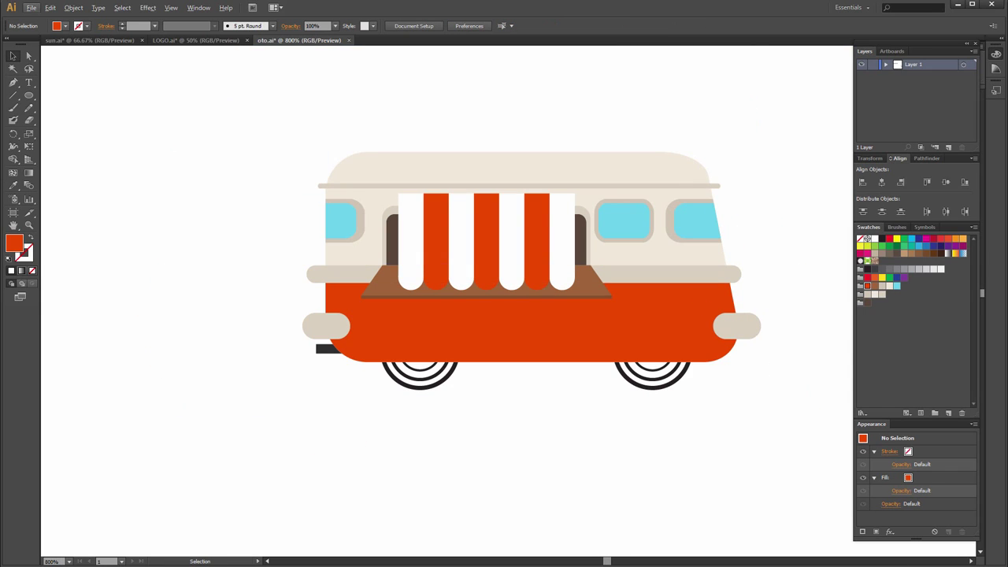
- Select all seven awning stripes and shorten them by lowering their top edge
left_click(415, 221)
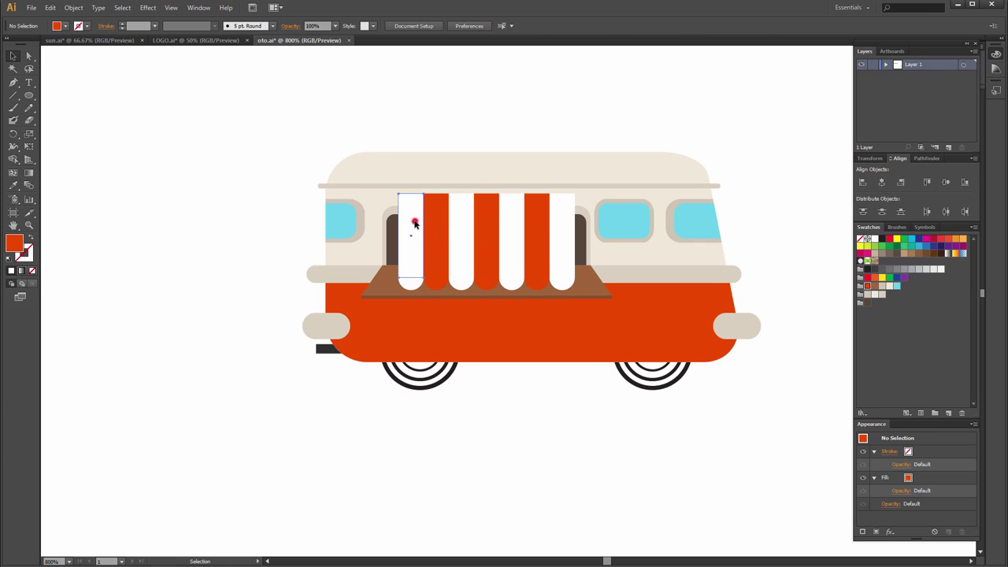
left_click(460, 216, "shift")
left_click(511, 216, "shift")
left_click(563, 215, "shift")
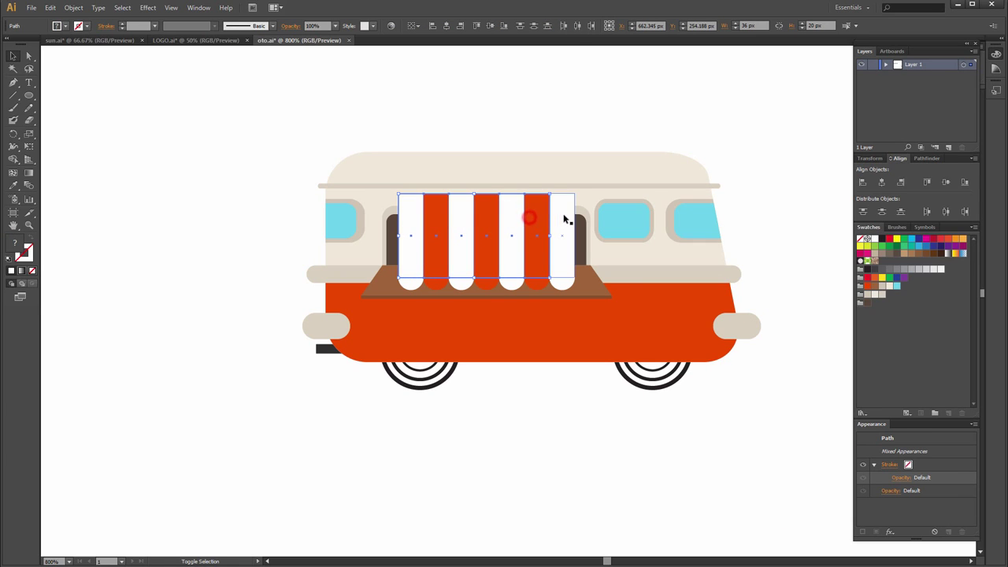
left_click_drag(487, 193, 487, 213)
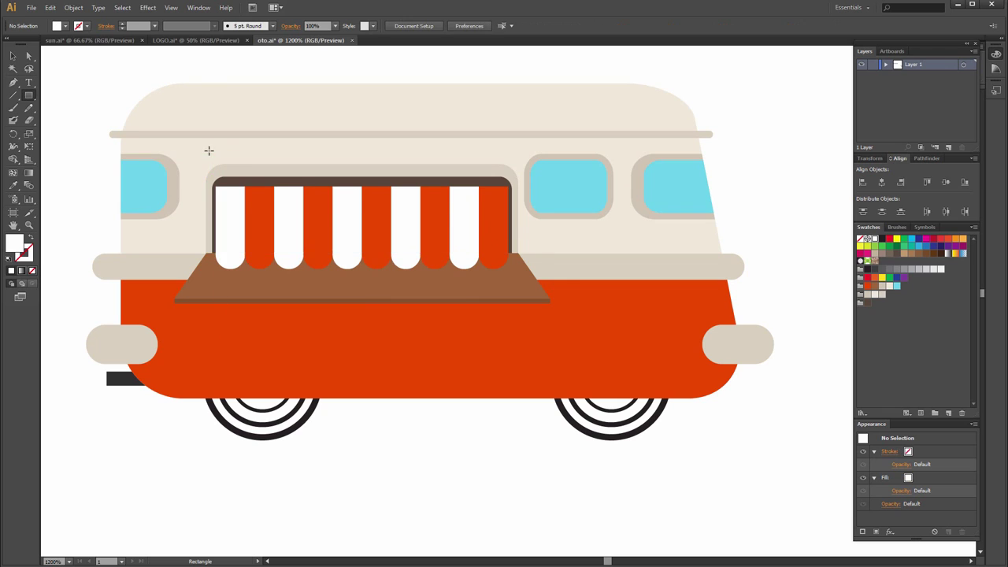
- Draw a rectangle about 49.6 by 7.7 px over the tops of the awning stripes and fill it with dark brown
mouse_move(209, 150)
left_mouse_down()
mouse_move(307, 193)
mouse_move(546, 199)
mouse_move(520, 198)
left_mouse_up()
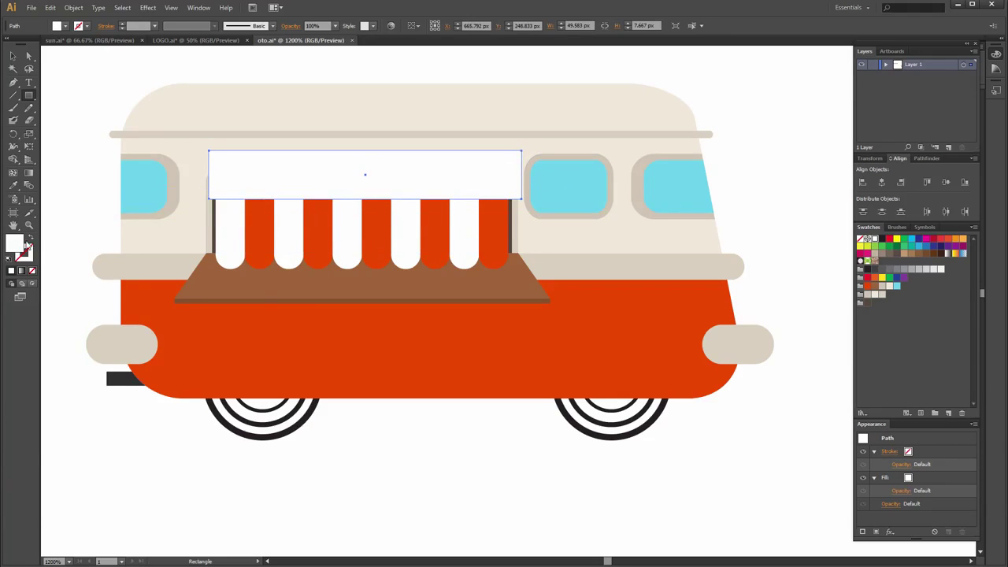
key("i")
left_click(291, 287)
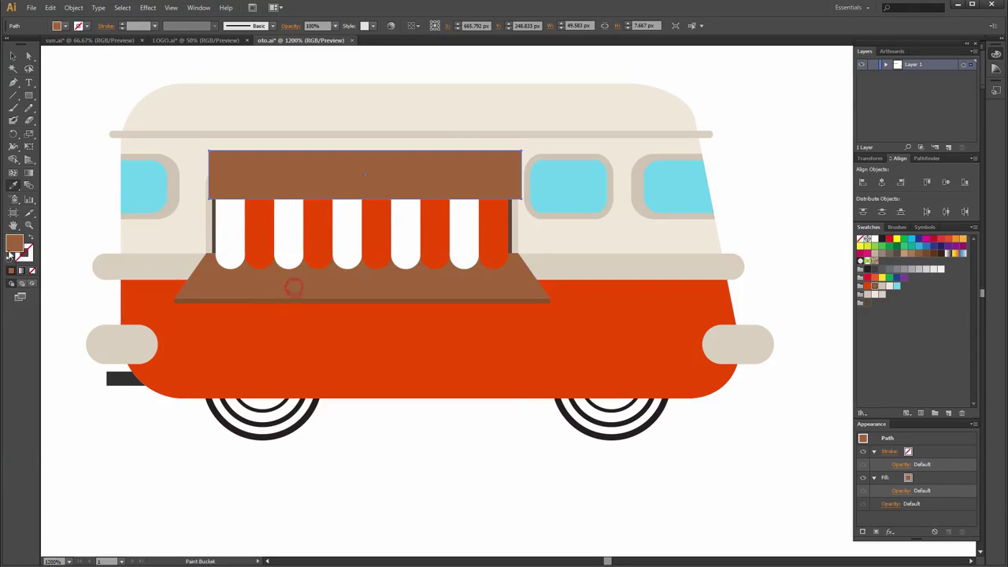
double_click(14, 244)
left_click_drag(651, 371, 646, 380)
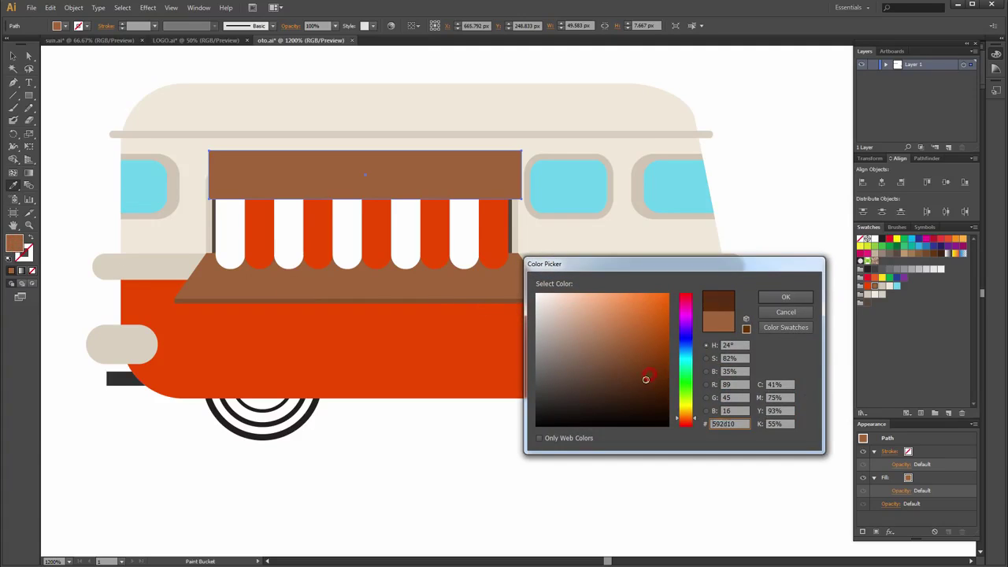
left_click(784, 297)
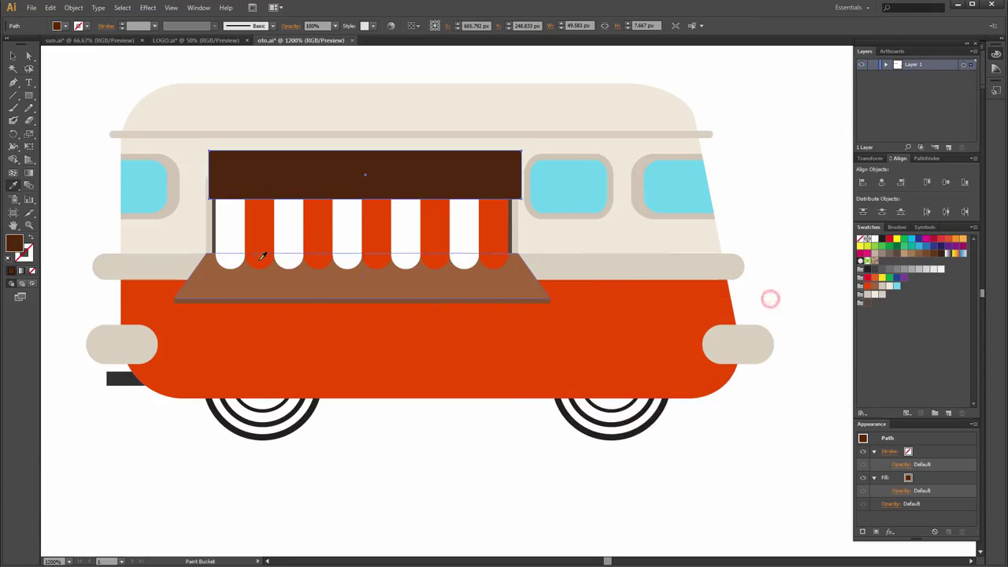
- Move the lower-left corner of the dark brown rectangle 8 px outward with the Direct Selection tool
key("a")
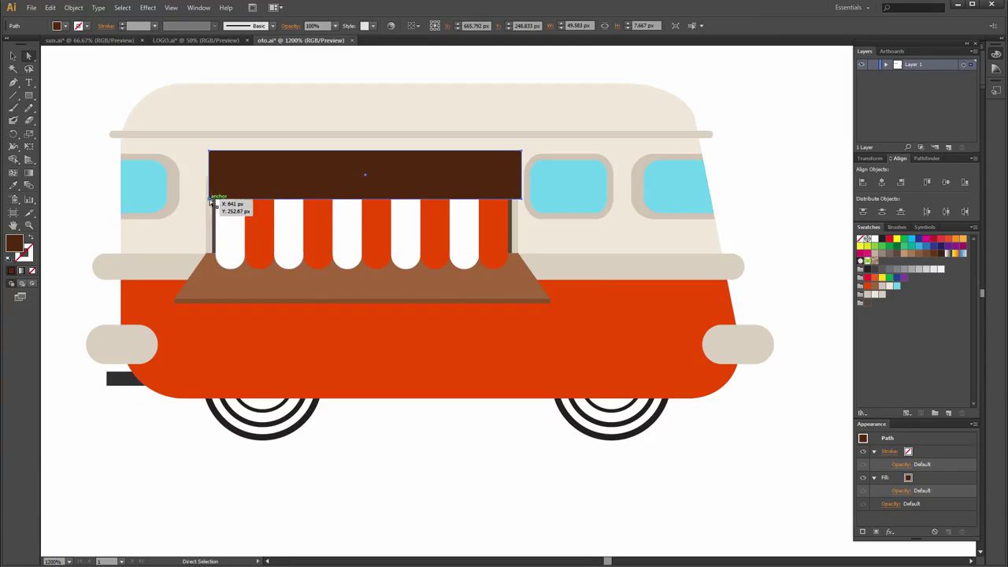
left_click(215, 201)
key("Left")
key("Left")
key("Left")
key("Left")
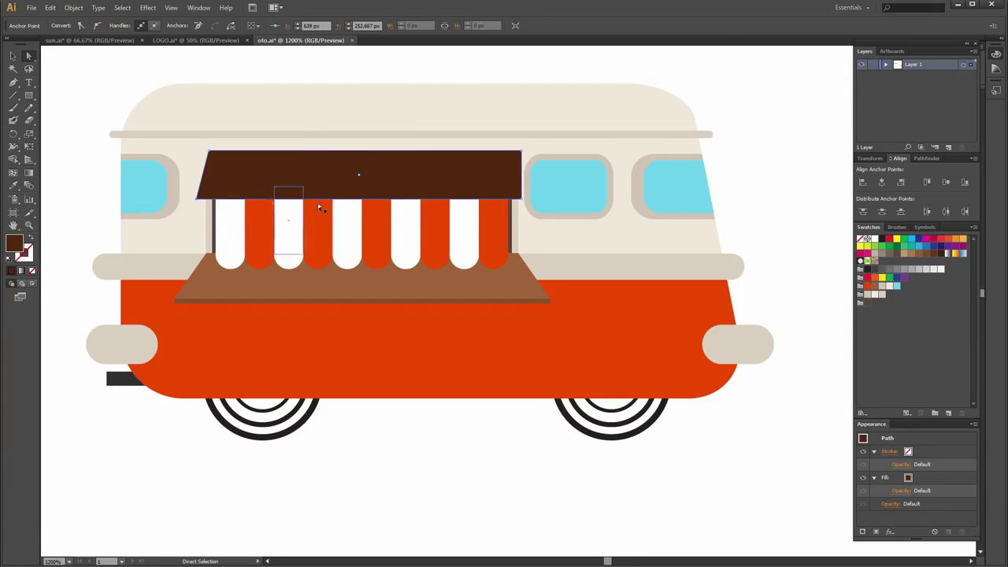
key("Left")
key("Left")
key("Left")
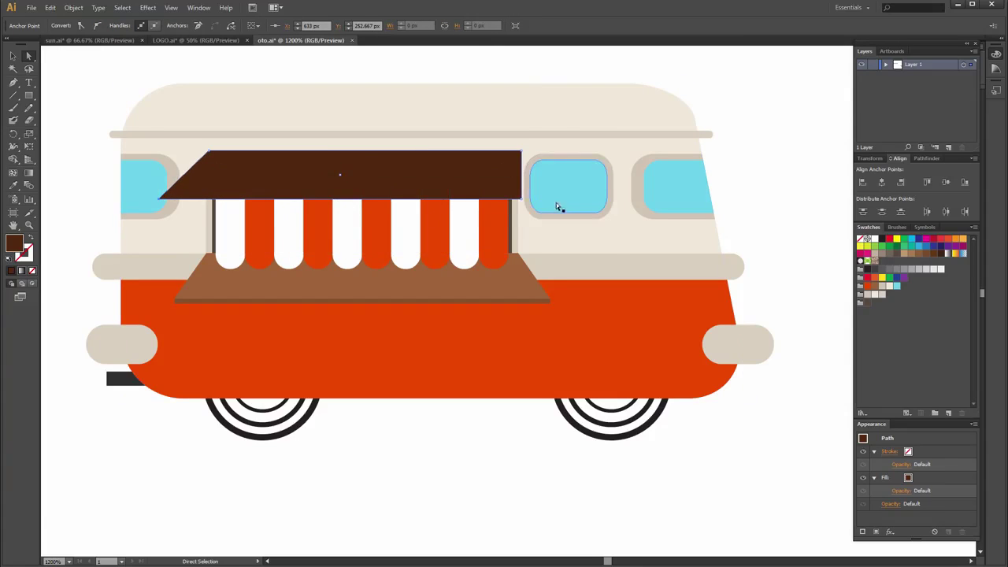
- Move the dark brown shape's lower-right corner 7 px outward and its lower-left corner 1 px further out to form a trapezoid
key("Right")
key("Right")
key("Right")
key("Right")
key("Right")
key("Right")
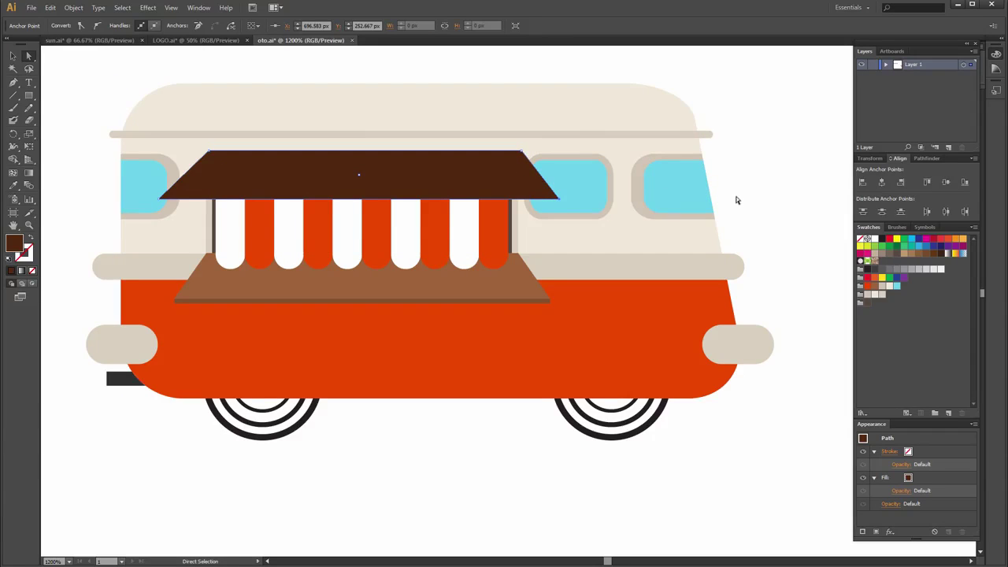
key("Right")
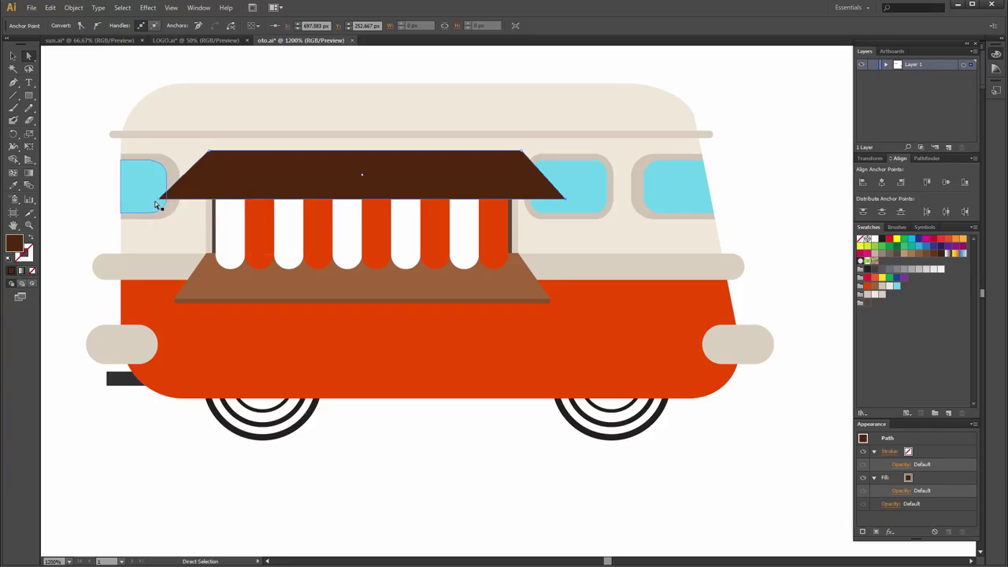
left_click(160, 201)
key("Left")
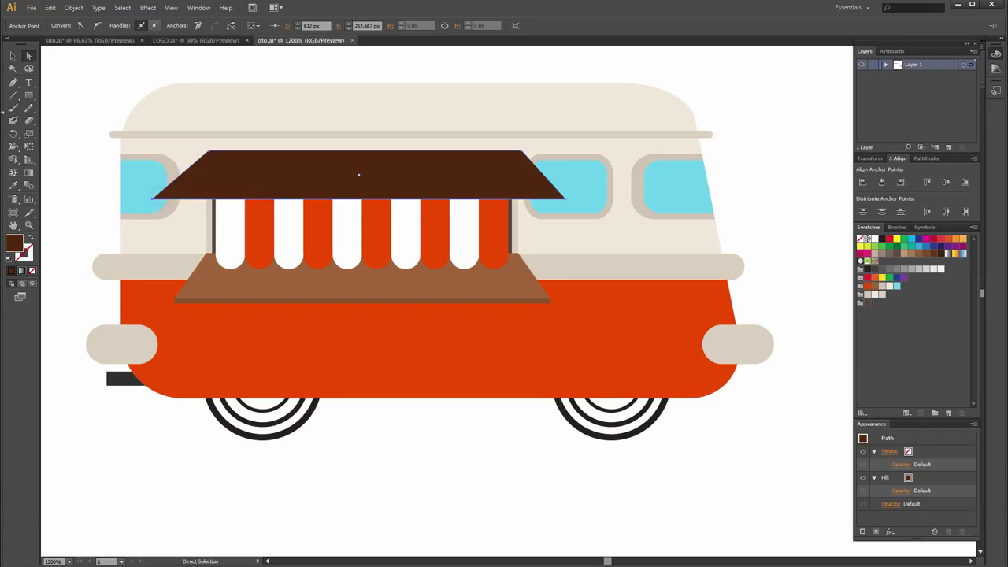
left_click(12, 56)
left_click(110, 99)
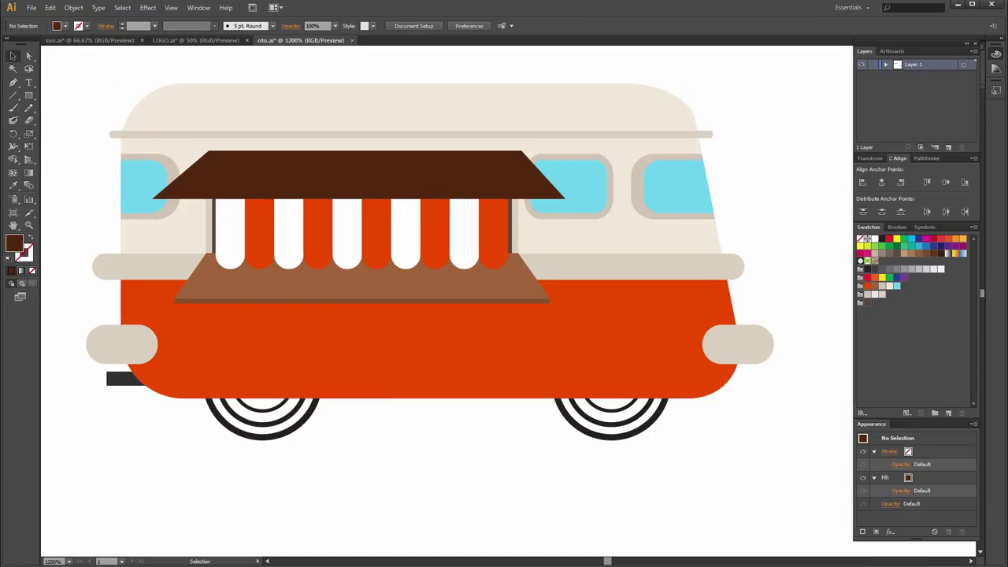
- Select the ten rectangular awning stripes, leaving out the circles, and group them
left_click_drag(237, 220, 266, 229)
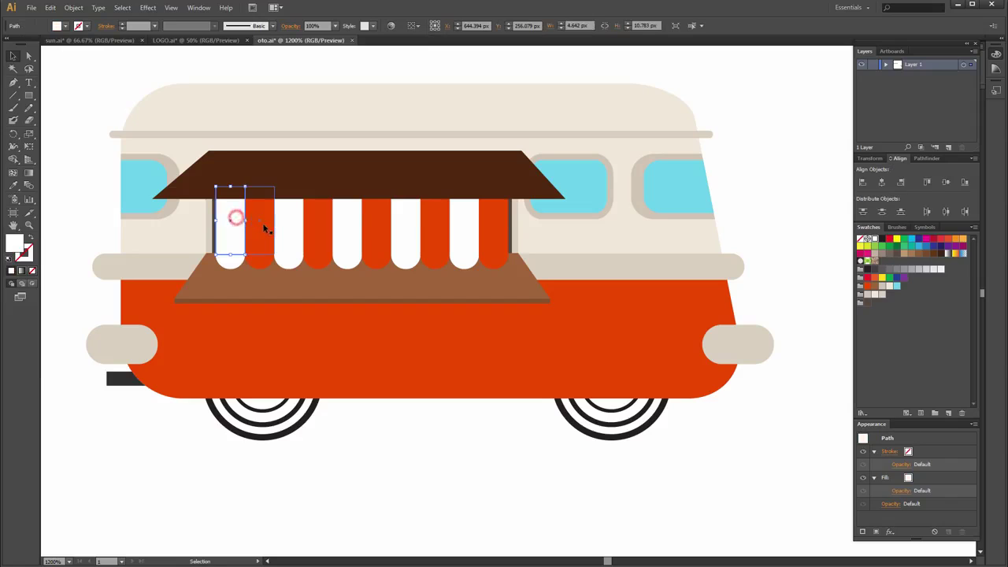
left_click(266, 229, "shift")
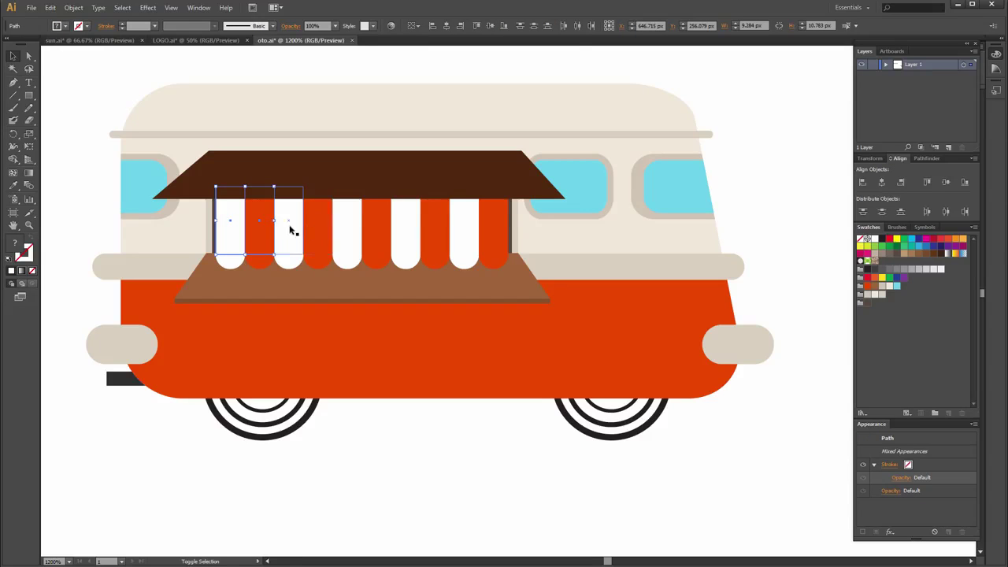
left_click(291, 226, "shift")
left_click(322, 223, "shift")
left_click(341, 224, "shift")
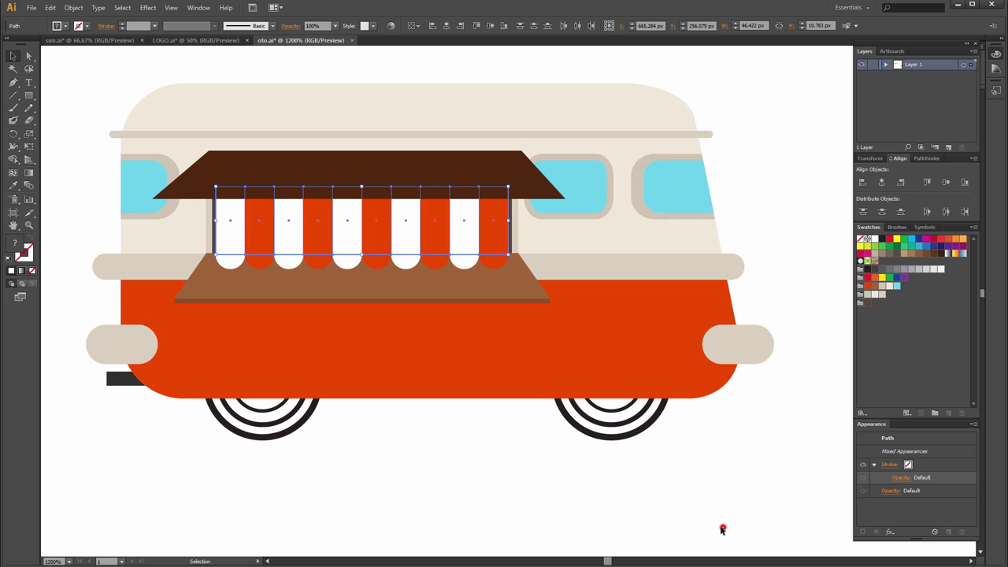
right_click(293, 226)
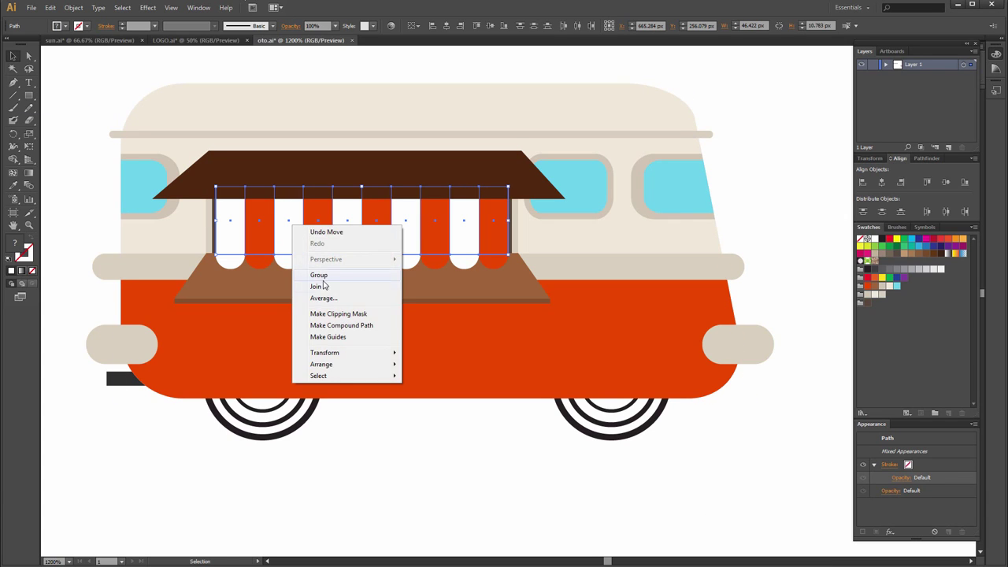
left_click(332, 279)
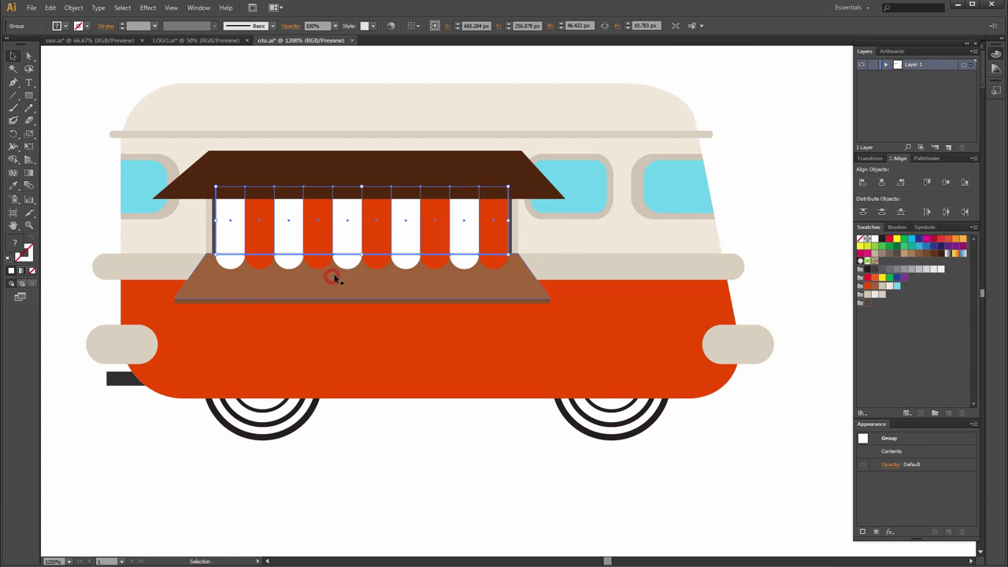
- Distort the stripe group into the dark brown trapezoid's shape using Envelope Distort, Make with Top Object
left_click(373, 171, "shift")
left_click(82, 12)
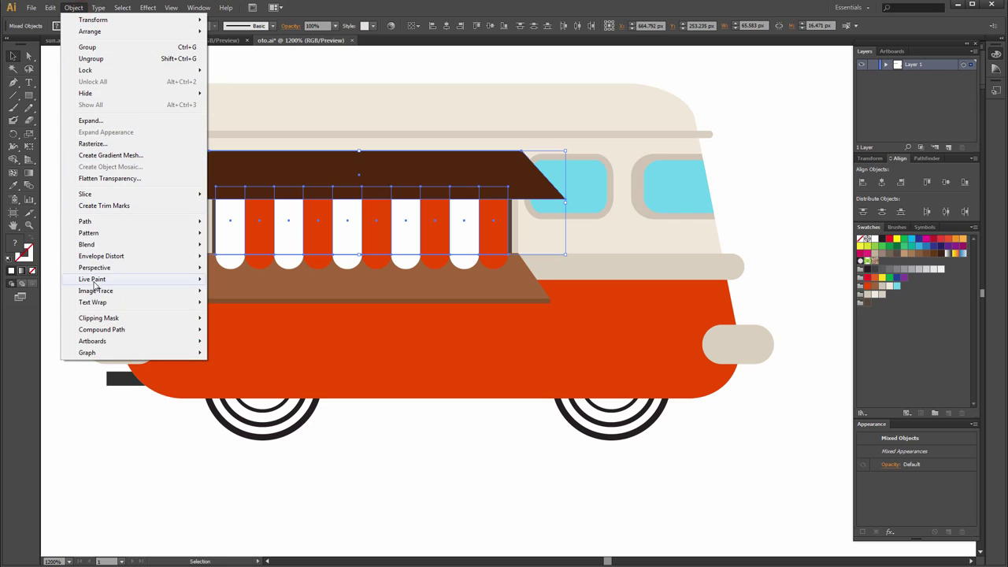
mouse_move(115, 254)
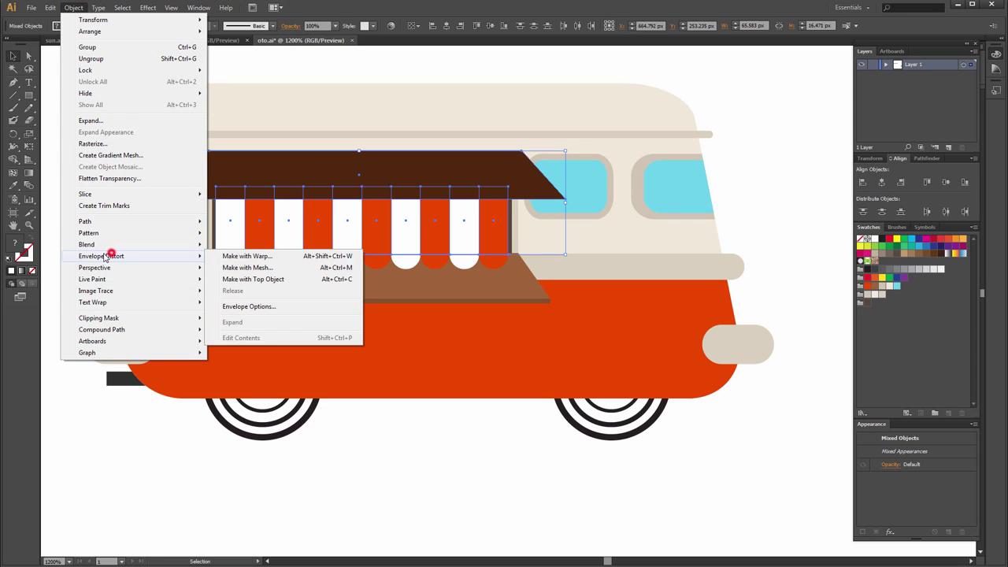
left_click(279, 279)
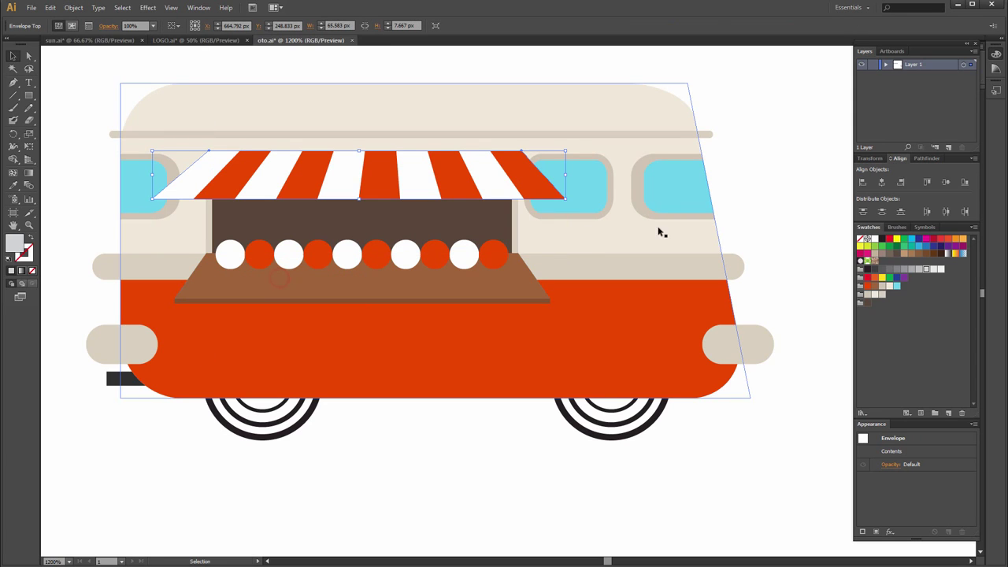
left_click(755, 182)
- Select all ten red and white circles and move the row up so it starts at the awning's lower-left corner
left_click(231, 252)
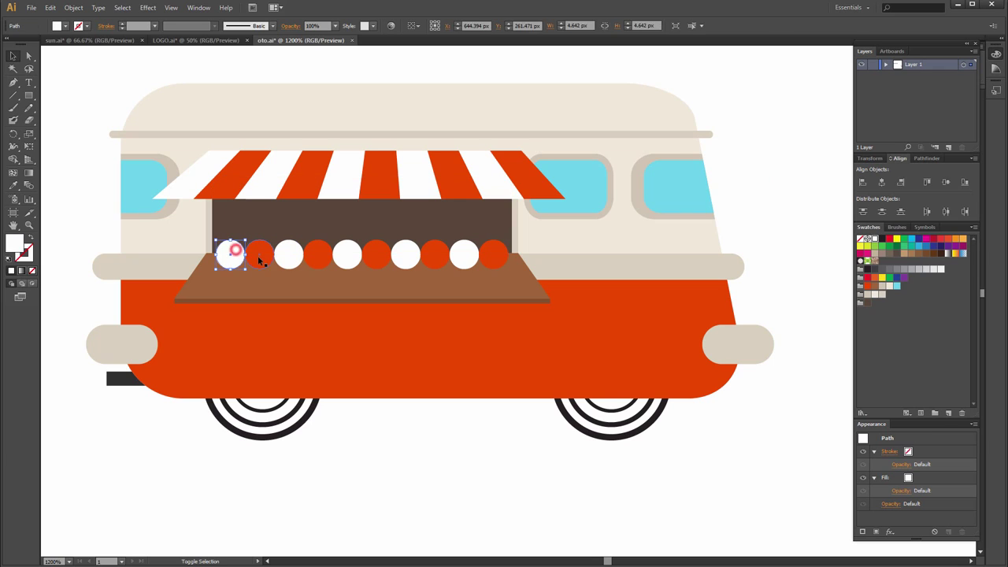
left_click(257, 255, "shift")
left_click(317, 253, "shift")
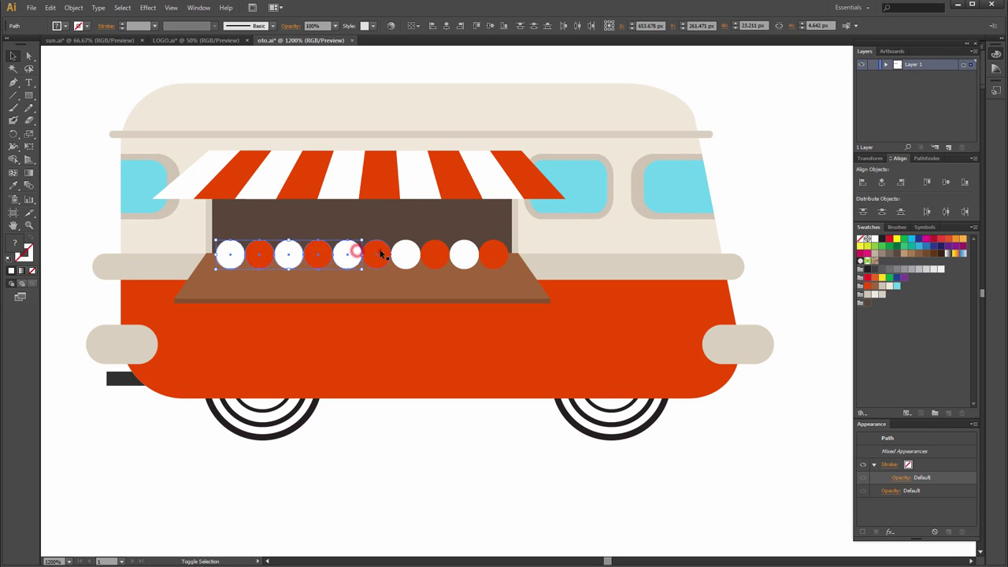
left_click(379, 253, "shift")
left_click(463, 254, "shift")
left_click(493, 253, "shift")
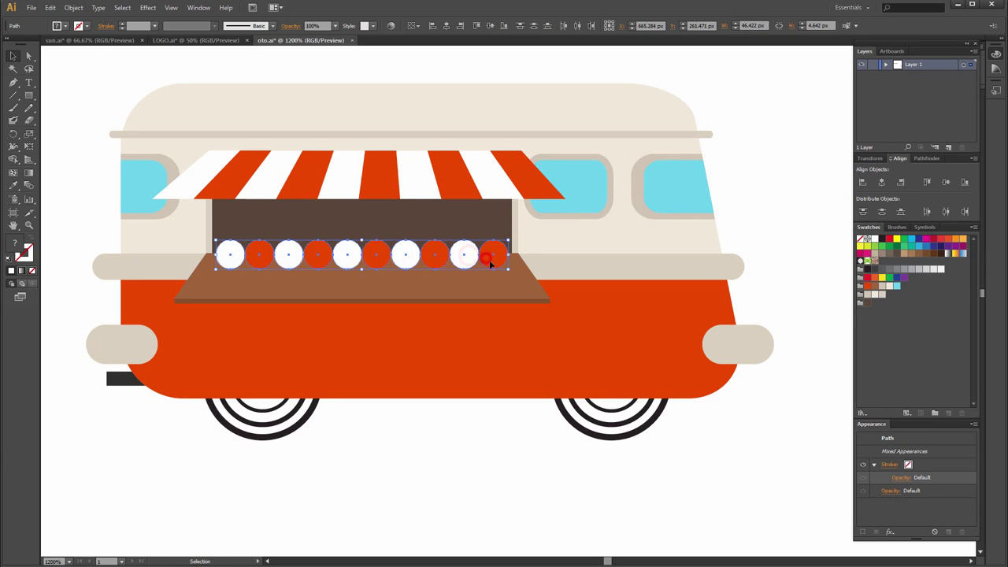
left_click_drag(441, 261, 374, 212)
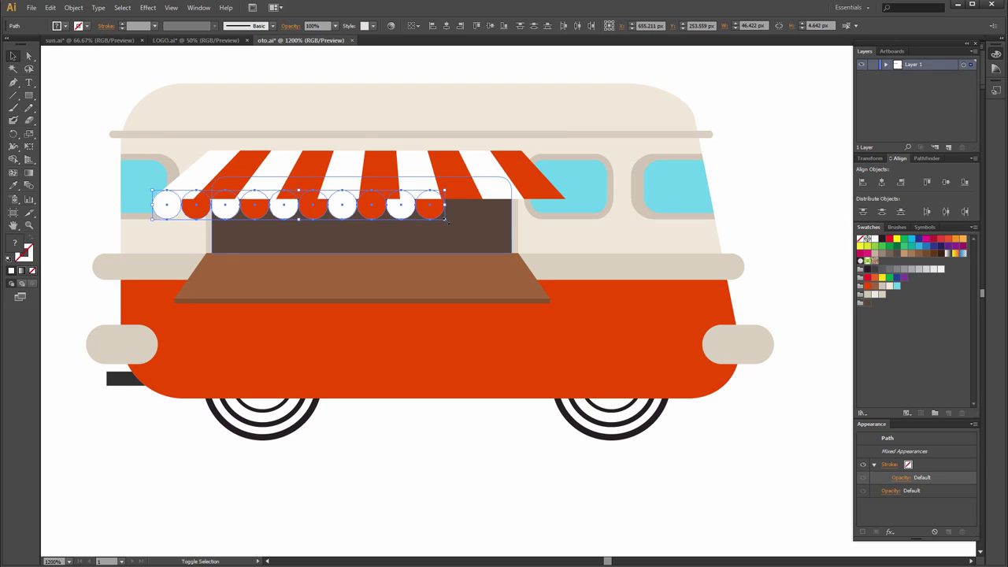
- Scale the circle row up to about 65.8 px wide and raise it 2 px onto the awning's lower edge
left_click_drag(446, 219, 572, 236)
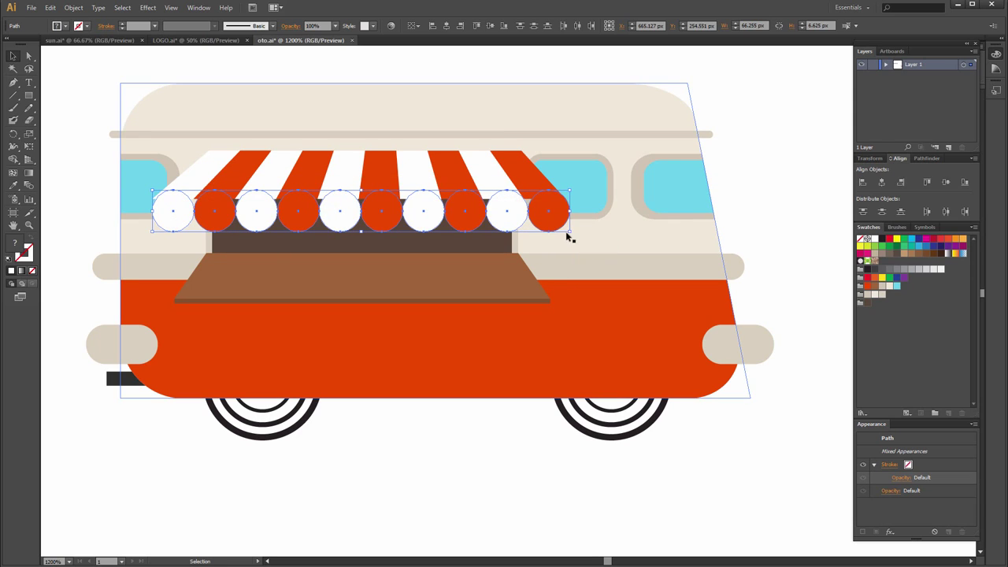
key("Up")
key("Up")
key("Left")
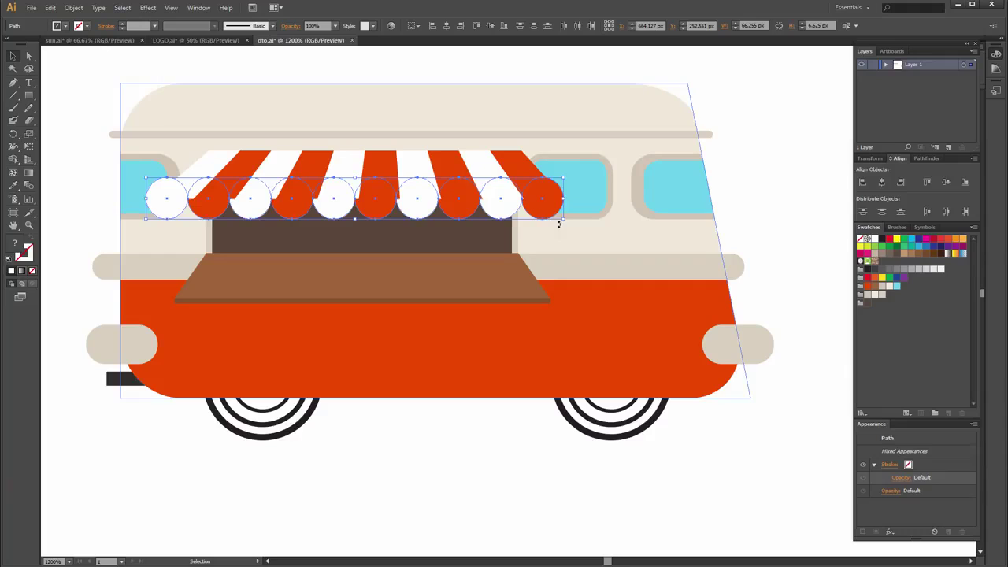
key("Down")
key("Right")
key("Up")
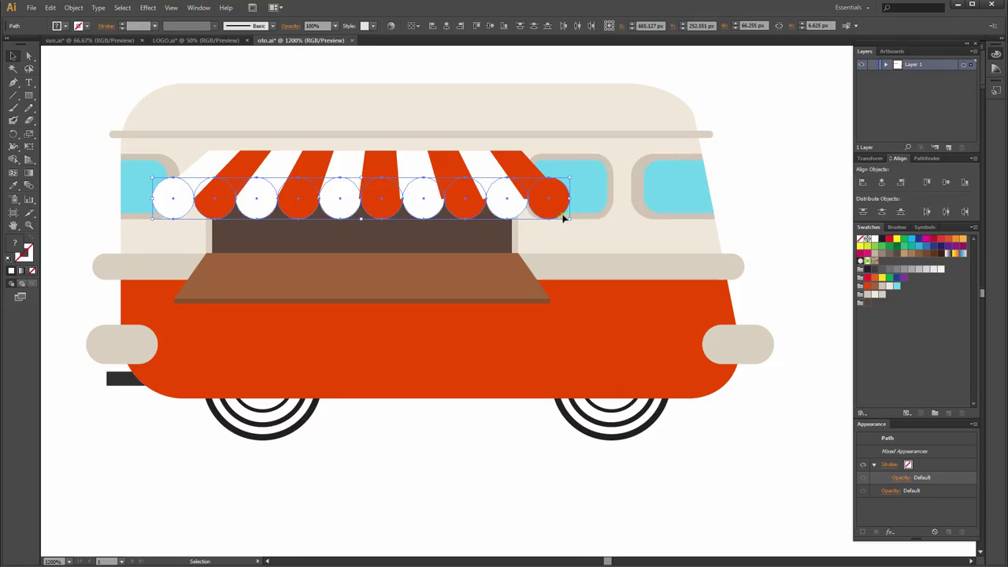
left_click_drag(569, 221, 570, 220)
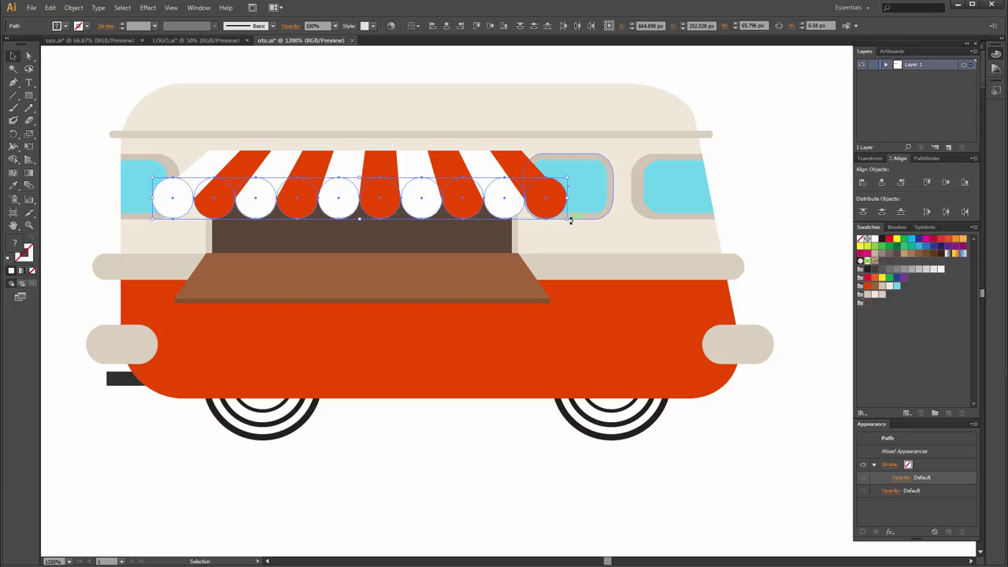
key("Right")
key("Left")
key("Left")
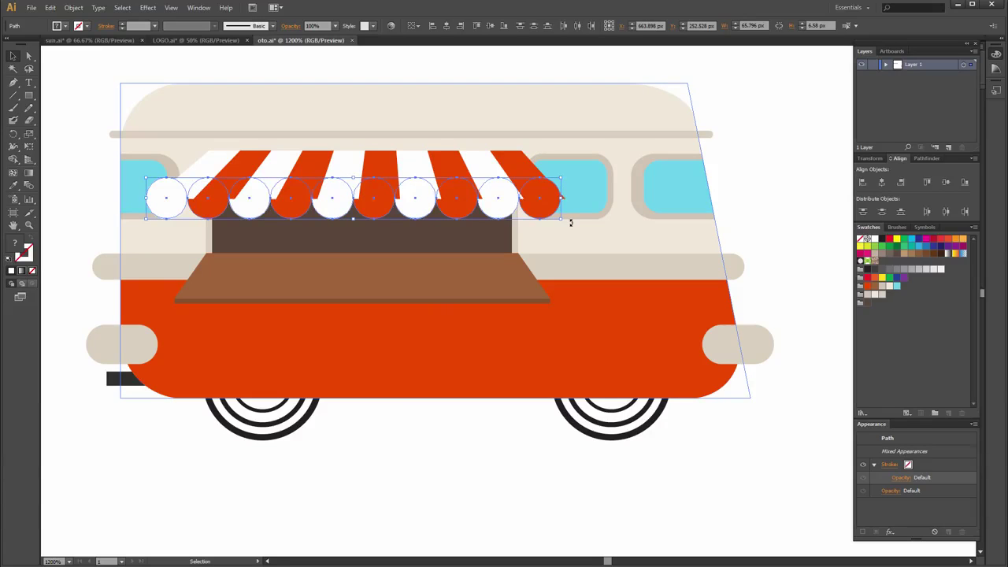
key("Left")
key("Left")
key("Left")
key("Down")
key("Right")
key("Right")
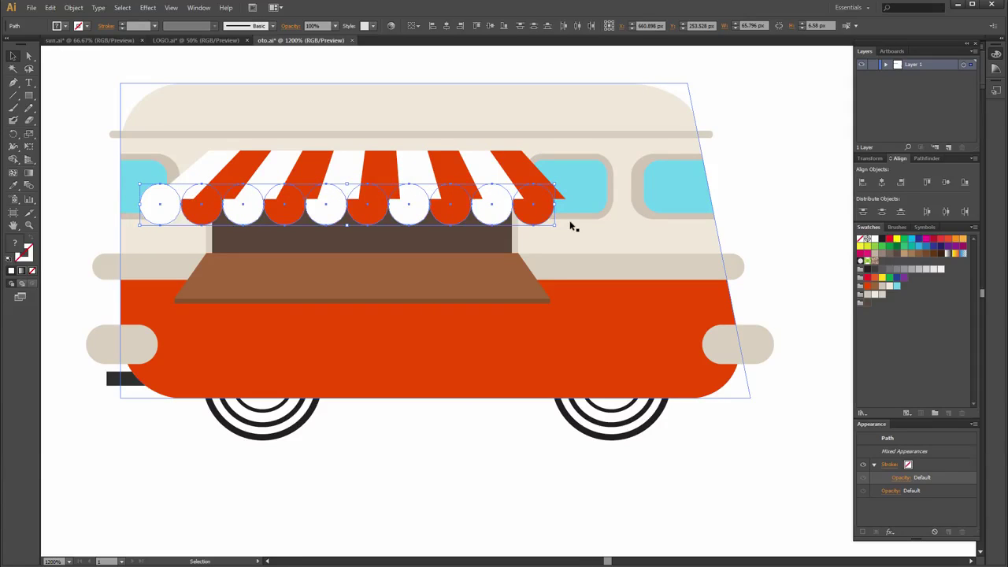
key("Right")
key("Right")
key("Up")
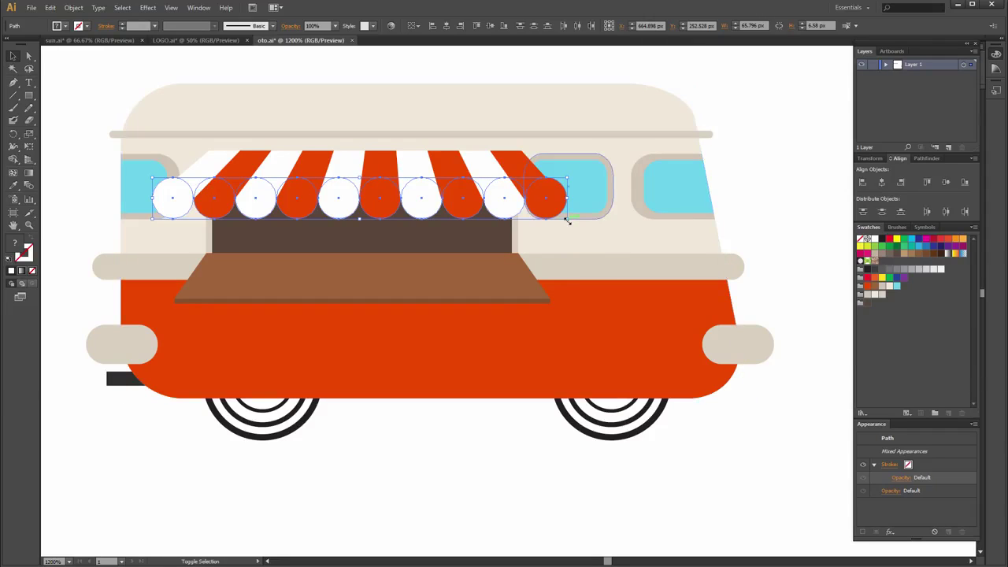
- Resize the circle row from both ends to about 65.7 px wide to match the awning's lower edge
mouse_move(567, 222)
left_mouse_down()
mouse_move(541, 223)
mouse_move(563, 217)
left_mouse_up()
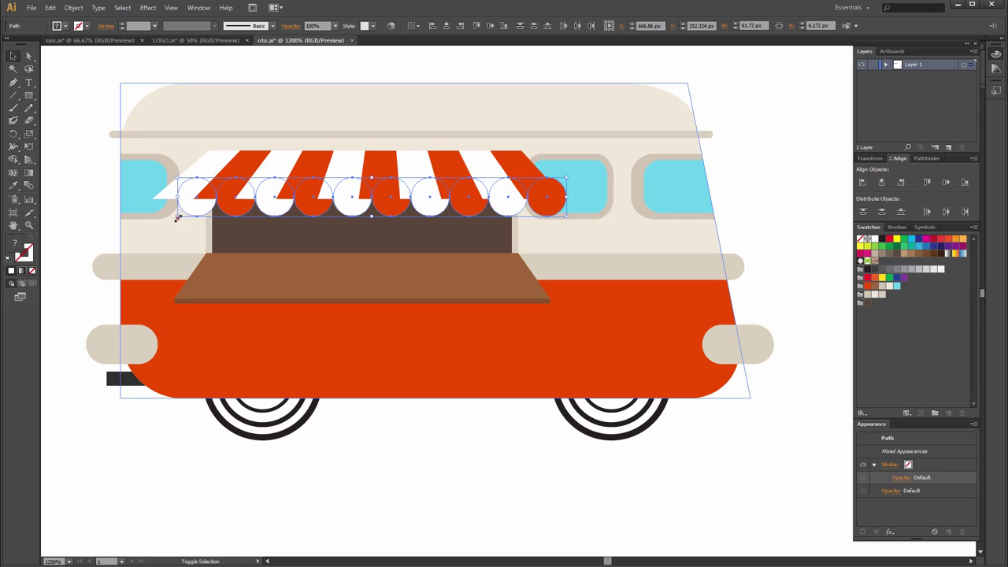
left_click_drag(176, 218, 153, 226)
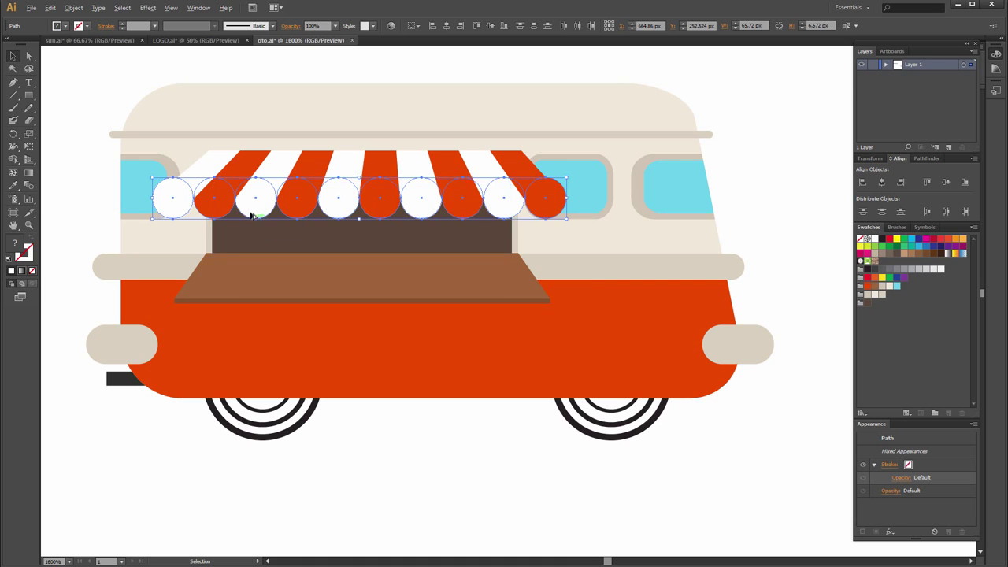
scroll(249, 211, "up", 3)
scroll(370, 197, "down", 3)
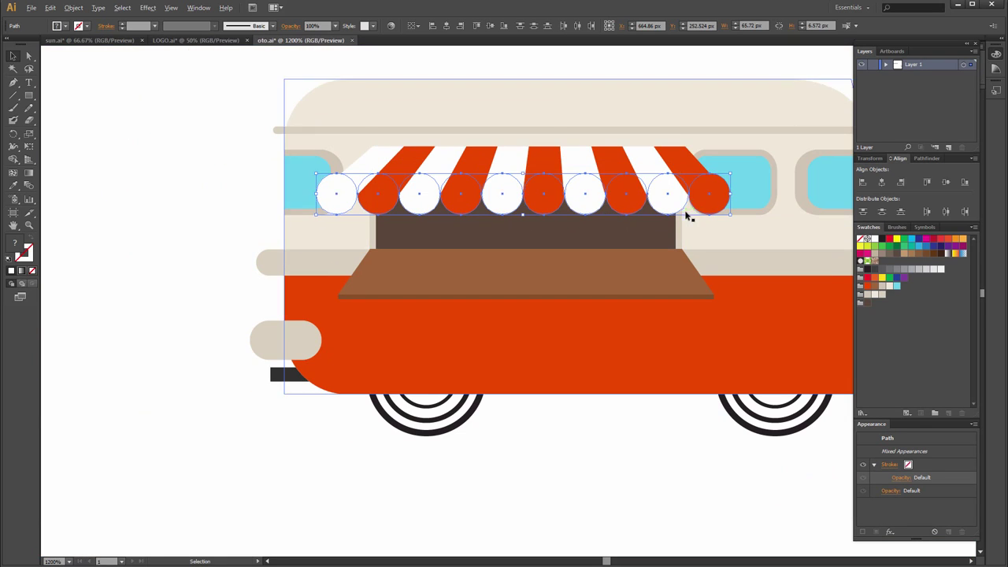
left_click(531, 468)
scroll(647, 333, "up", 3)
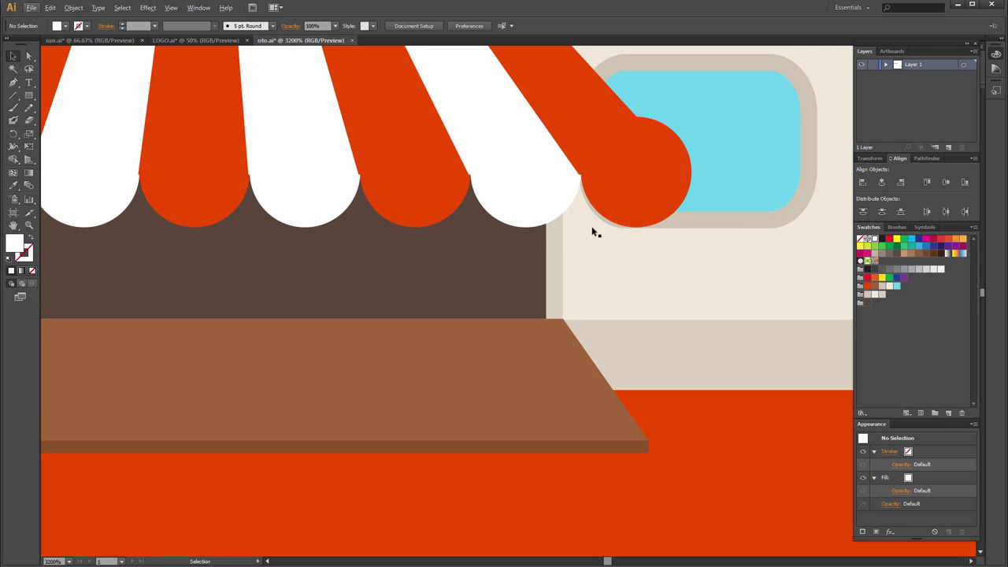
scroll(592, 228, "down", 1)
- Select all ten circles along the awning's lower edge together
left_click(540, 218)
scroll(432, 230, "down", 1)
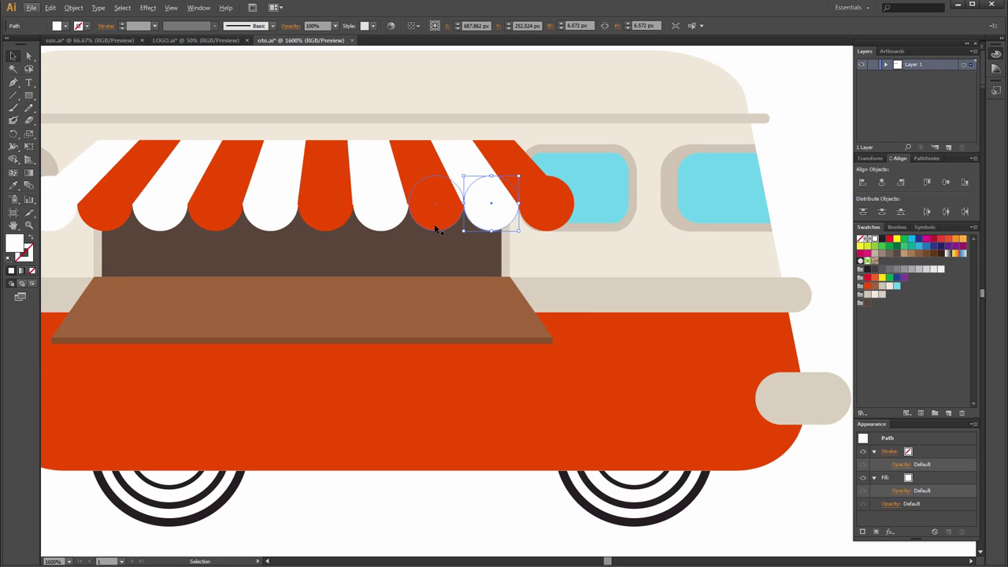
left_click(437, 224, "shift")
left_click(541, 207, "shift")
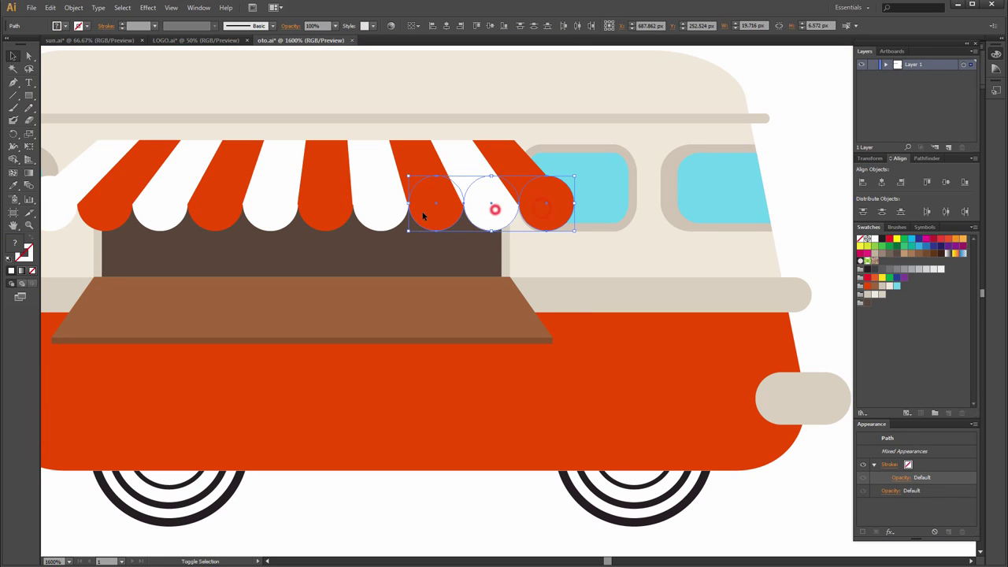
left_click(394, 211, "shift")
left_click(326, 205, "shift")
left_click(275, 207, "shift")
scroll(220, 226, "left", 2)
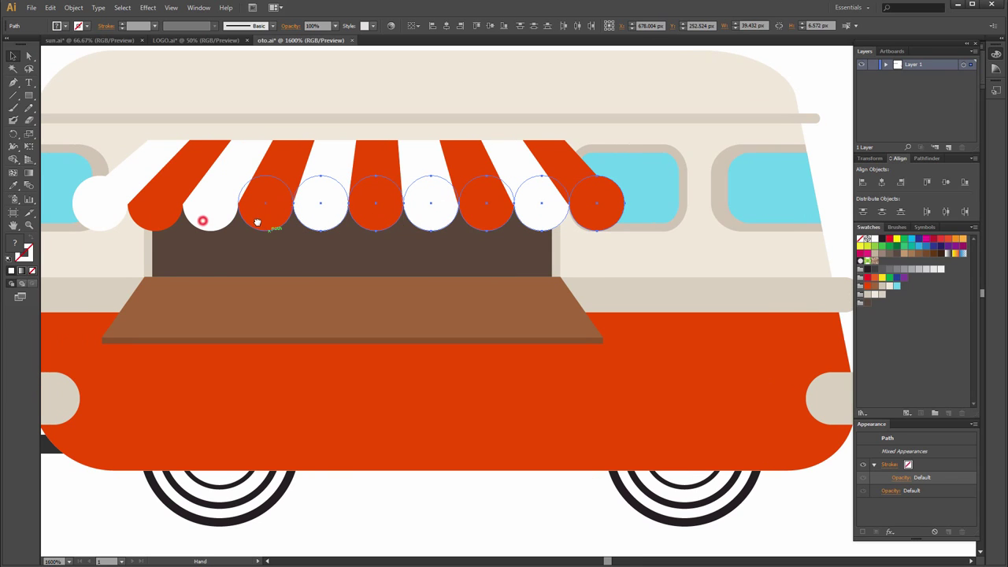
left_click(209, 220, "shift")
left_click(223, 214, "shift")
left_click(164, 214, "shift")
left_click(94, 215, "shift")
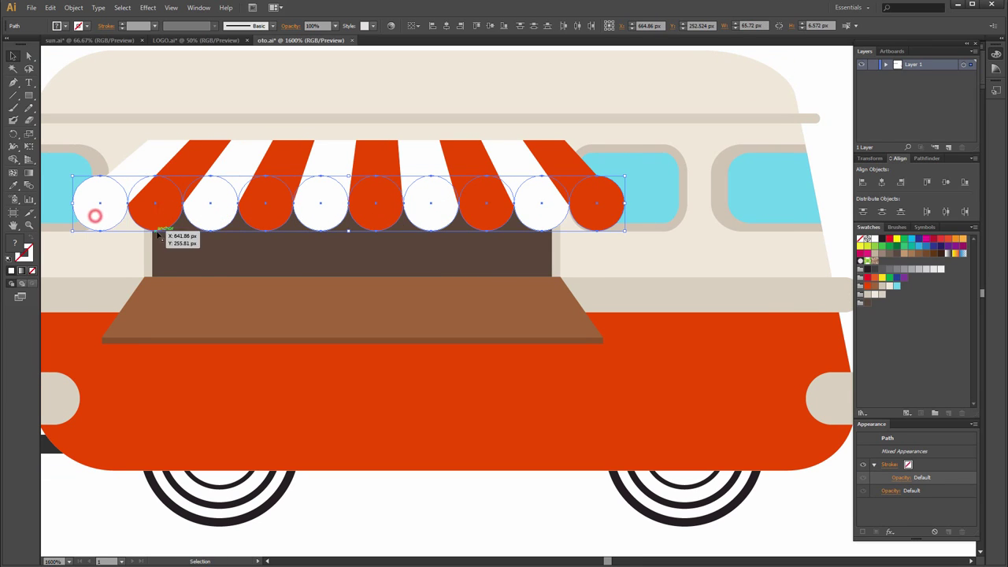
- Try shifting the circle row about 0.1 px left and down against the stripe ends, and undo the move
key("Left")
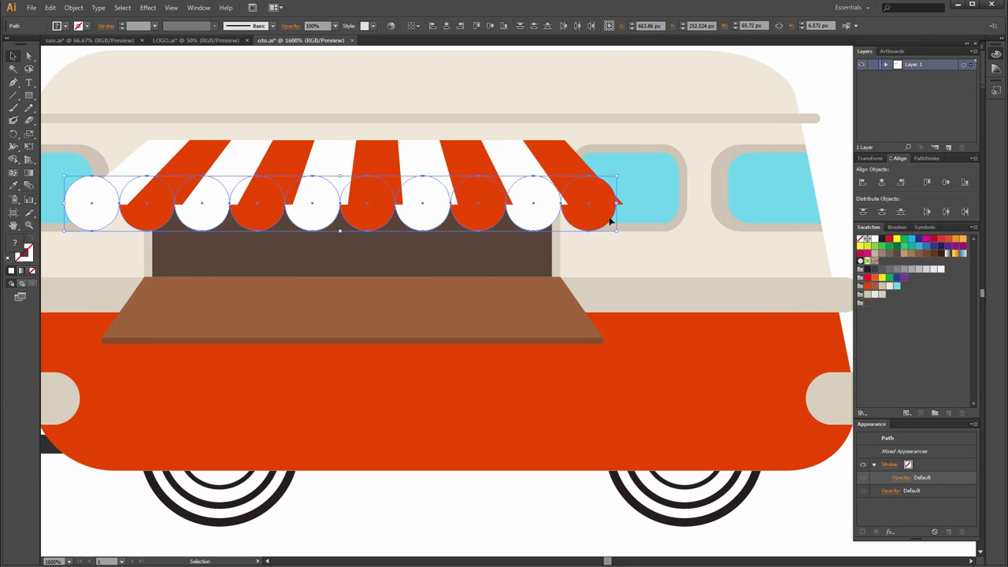
key("Right")
scroll(614, 217, "up", 3)
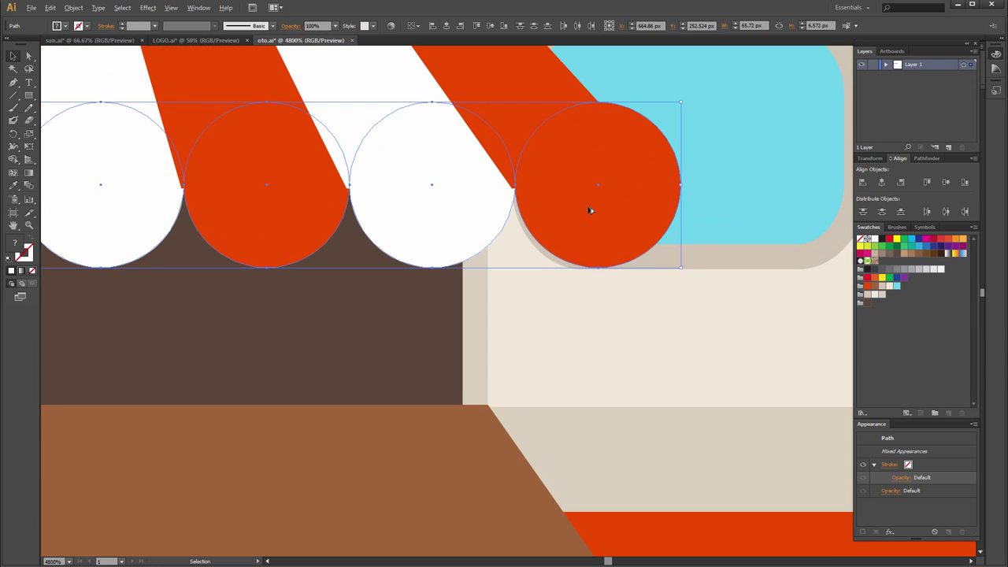
scroll(570, 206, "up", 1)
left_click_drag(540, 209, 534, 207)
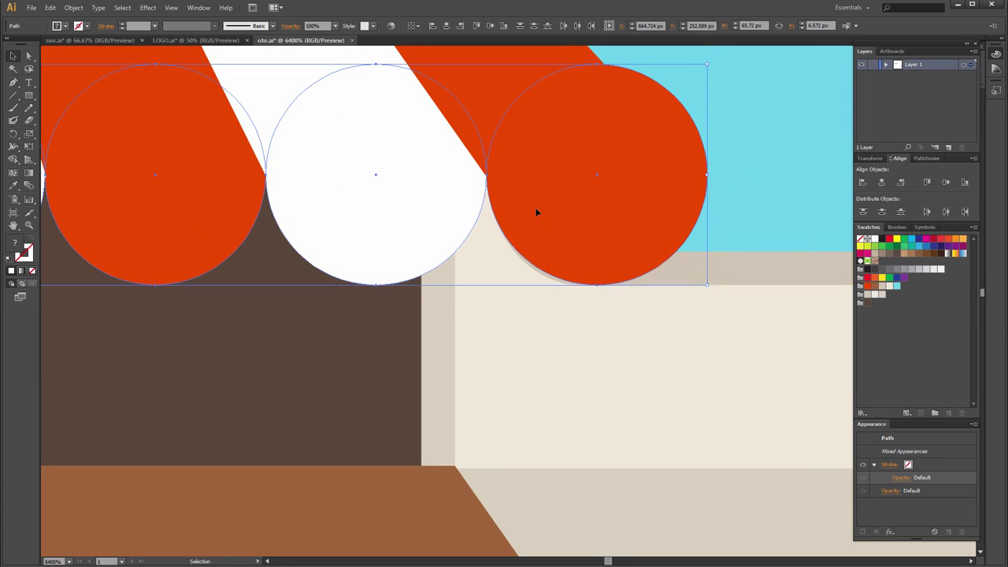
scroll(536, 210, "down", 6)
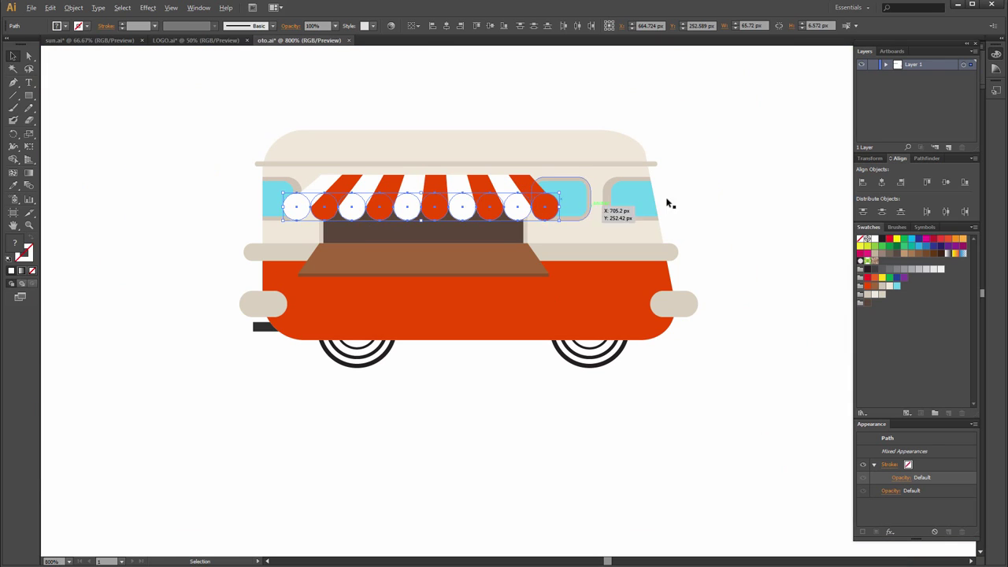
left_click(709, 191)
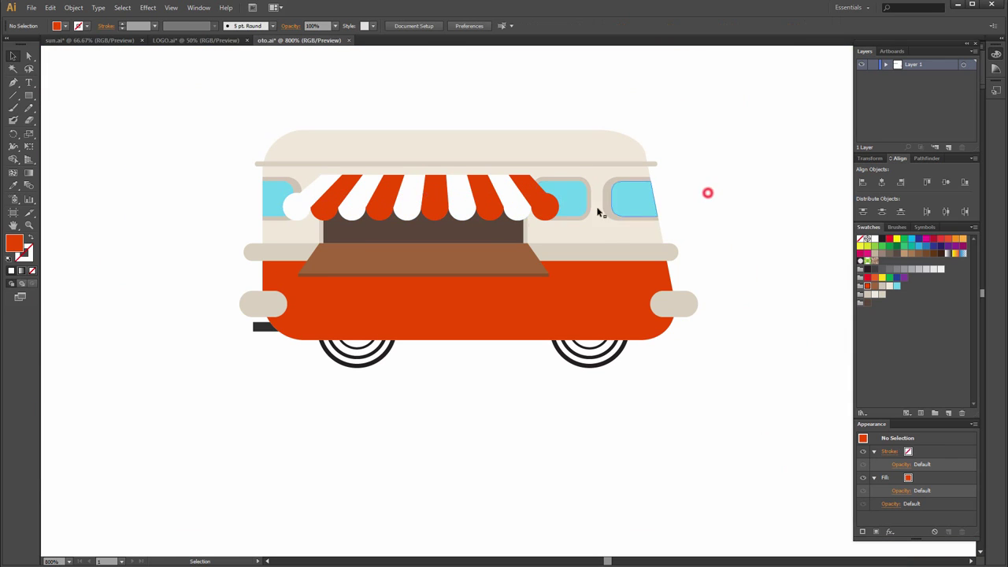
scroll(474, 225, "up", 2)
scroll(287, 220, "up", 3)
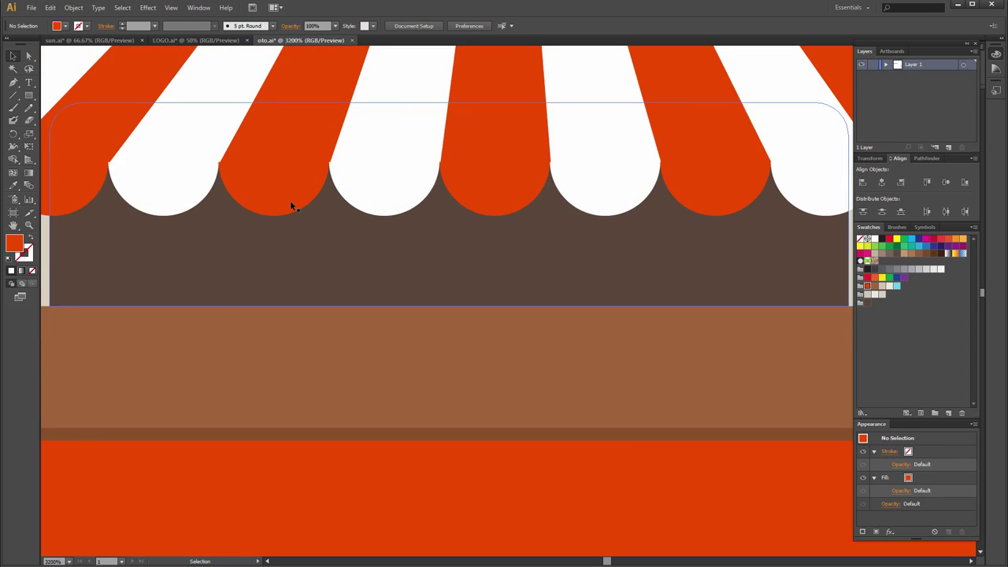
scroll(353, 191, "down", 3)
key("ctrl+z")
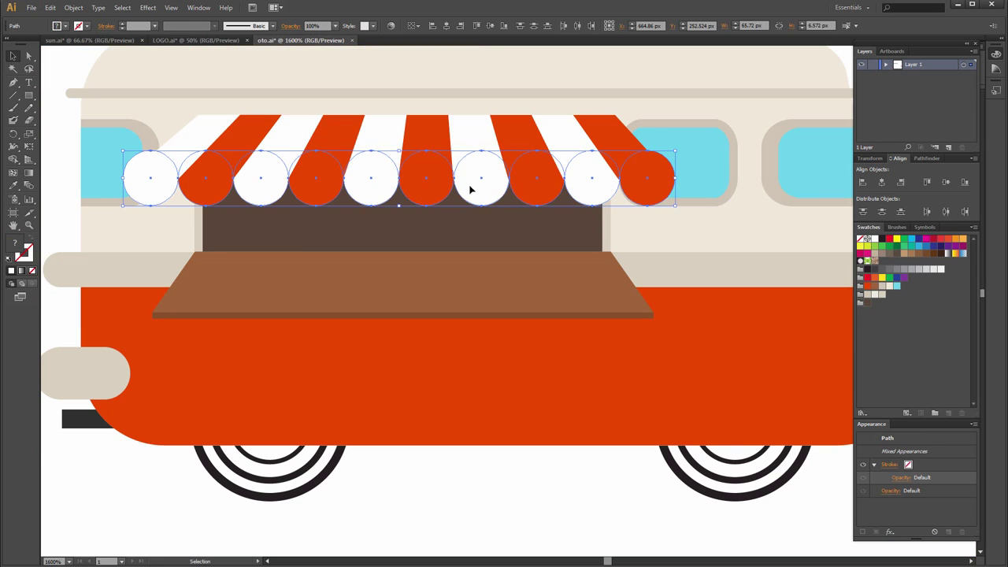
- Shift the circle row less than 0.1 px left and up so the circles meet the stripe ends, and deselect it
scroll(473, 189, "up", 4)
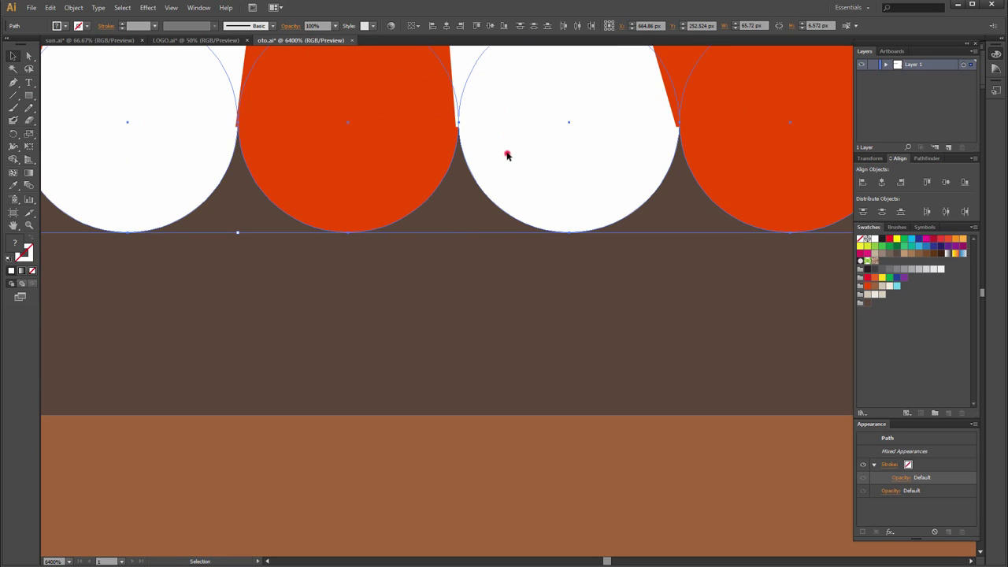
left_click_drag(507, 155, 504, 153)
scroll(504, 152, "down", 3)
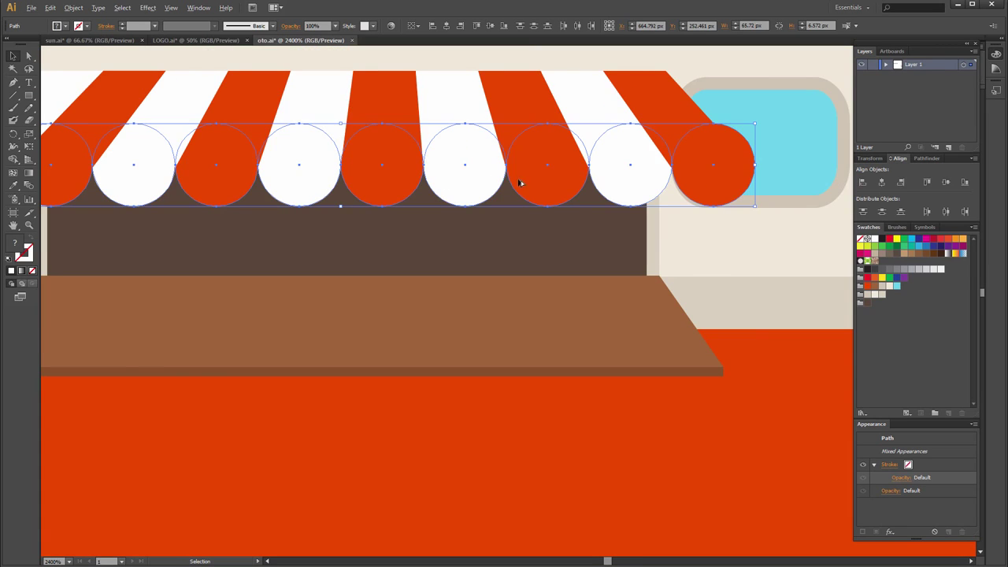
scroll(286, 182, "left", 5)
scroll(292, 179, "up", 3)
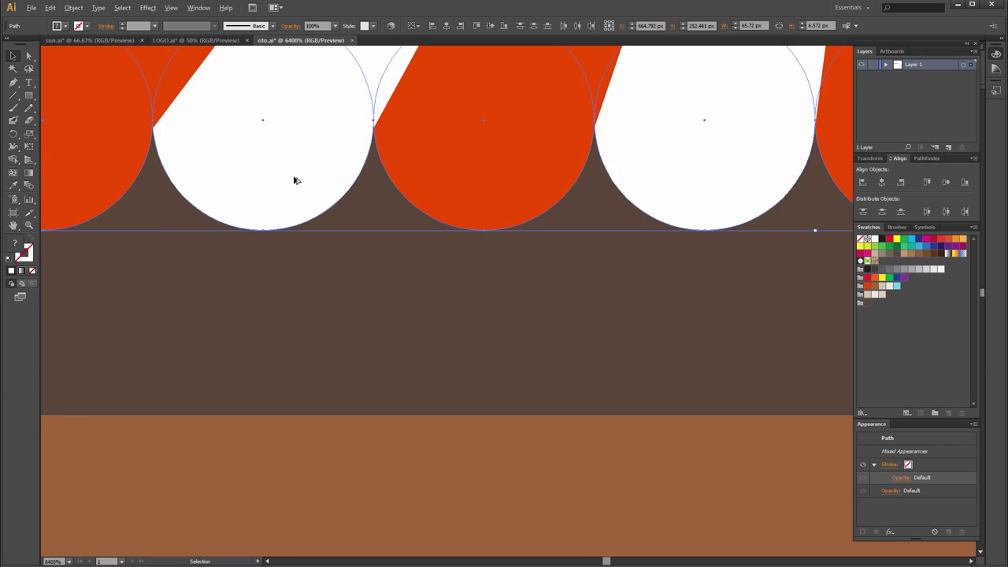
scroll(329, 206, "down", 6)
left_click(677, 193)
- Try the Eraser tool on the part of the rightmost red circle that overhangs the awning's slanted edge
scroll(551, 201, "up", 3)
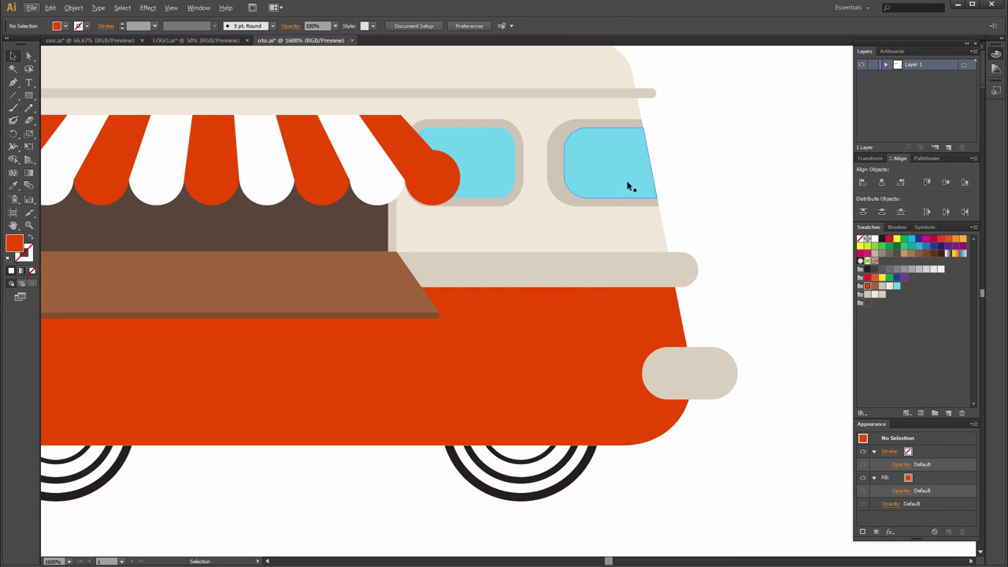
left_click_drag(686, 170, 717, 158)
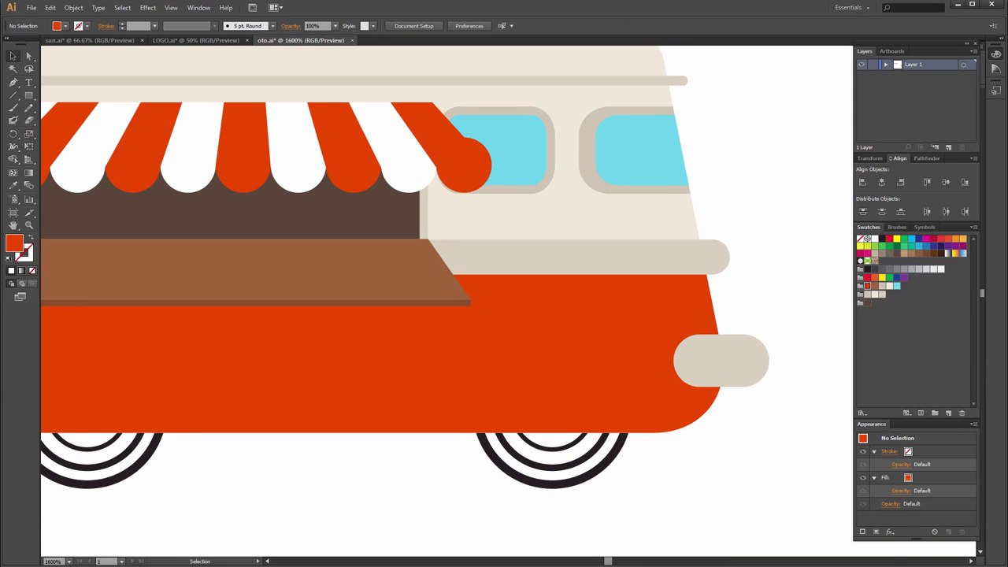
left_click(33, 120)
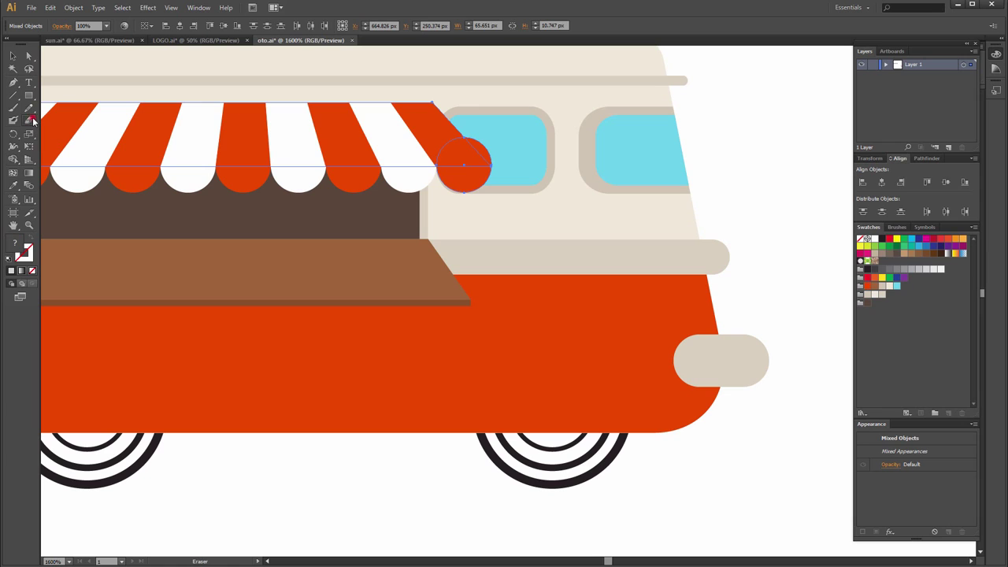
left_click(464, 152)
left_click(600, 302)
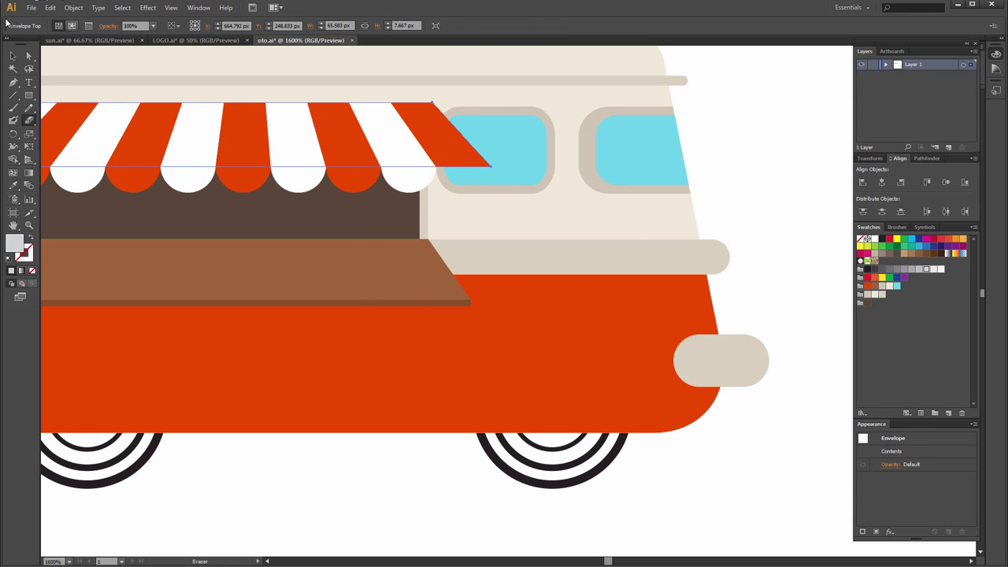
left_click(12, 56)
left_click(447, 138)
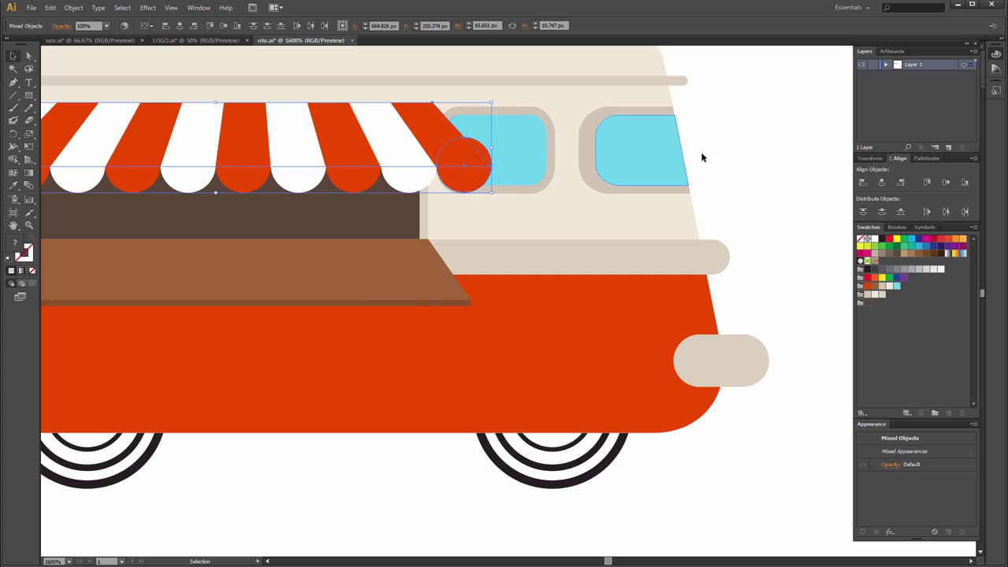
left_click(750, 145)
scroll(462, 156, "up", 1)
left_click(448, 186)
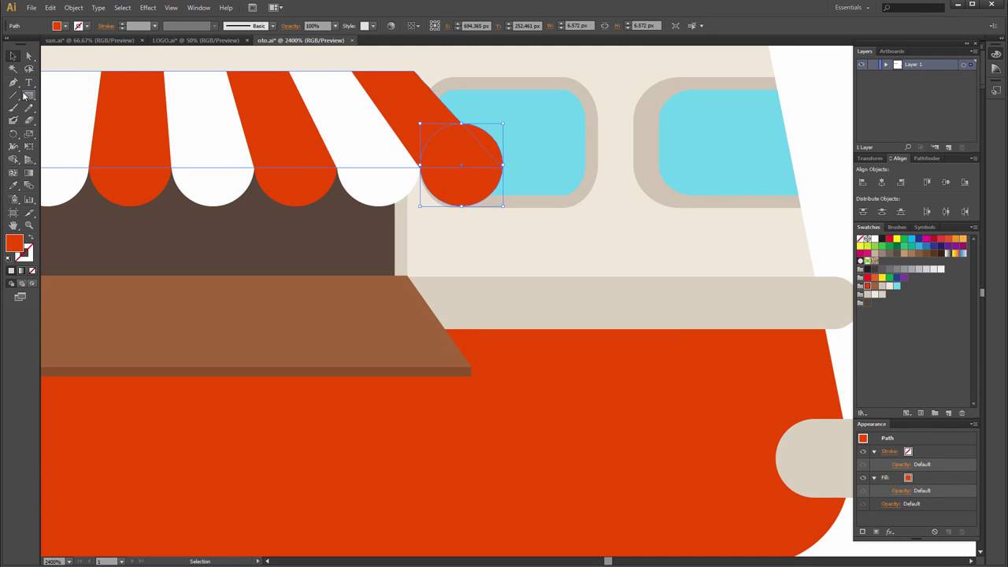
scroll(236, 181, "down", 2)
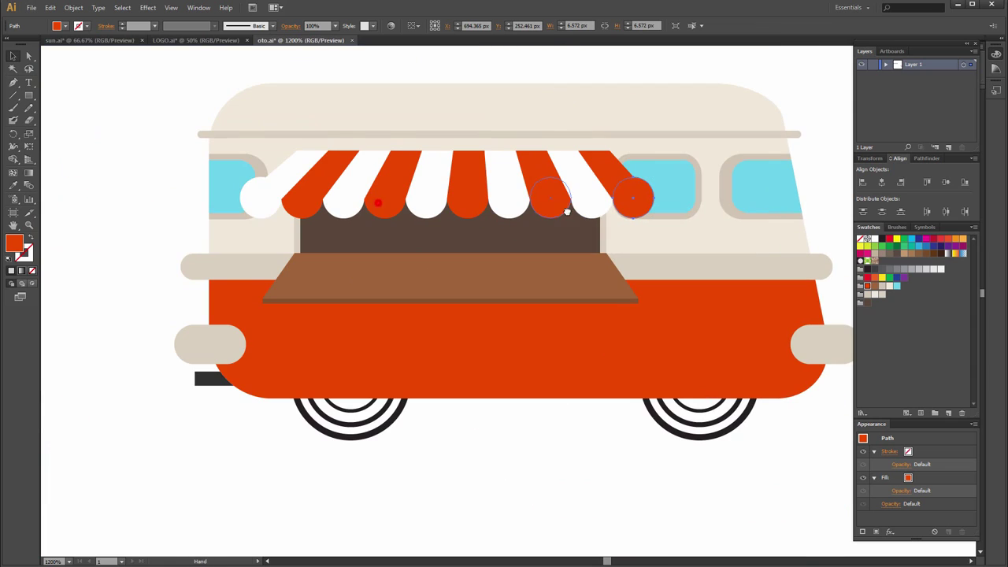
left_click(821, 154)
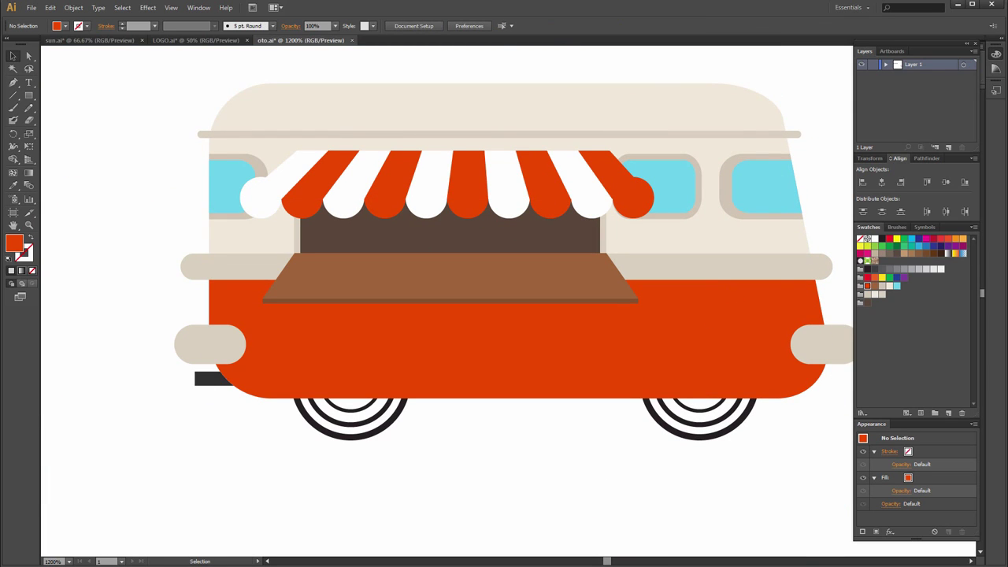
- Select the nine circles along the awning's lower edge, excluding the leftmost white one
left_click(642, 203)
left_click(596, 198, "shift")
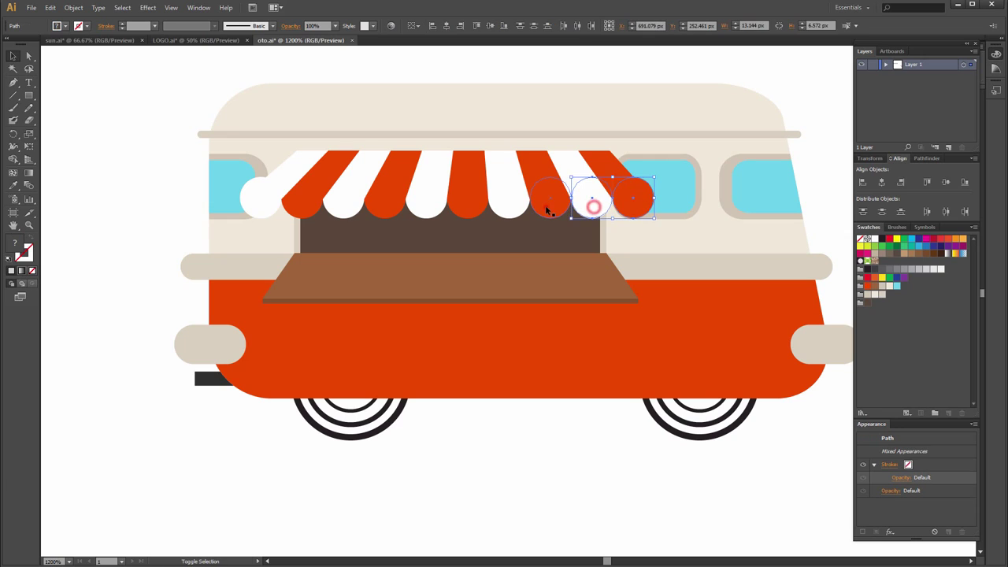
left_click(551, 204, "shift")
left_click(509, 205, "shift")
left_click(468, 205, "shift")
left_click(425, 203, "shift")
left_click(386, 203, "shift")
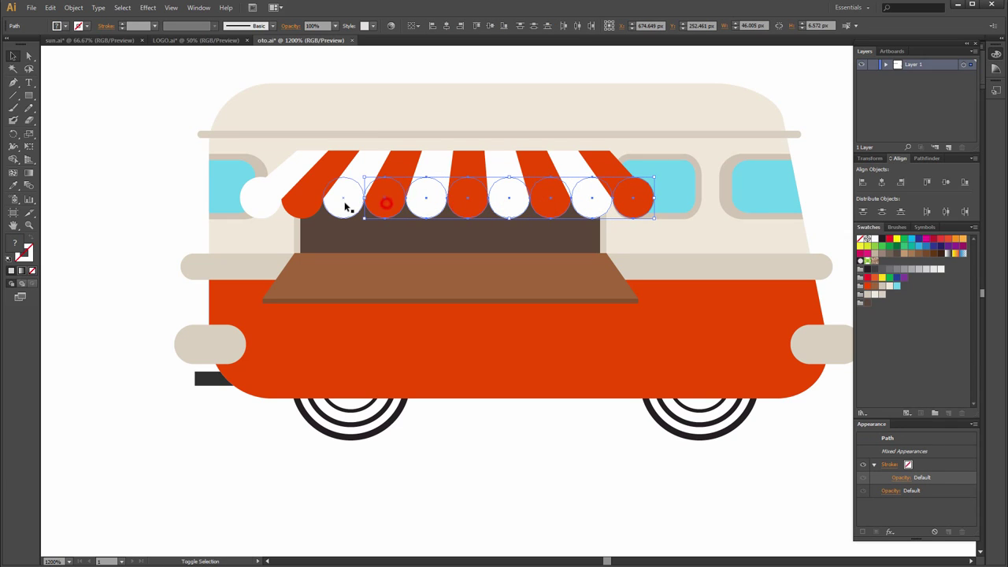
left_click(344, 203, "shift")
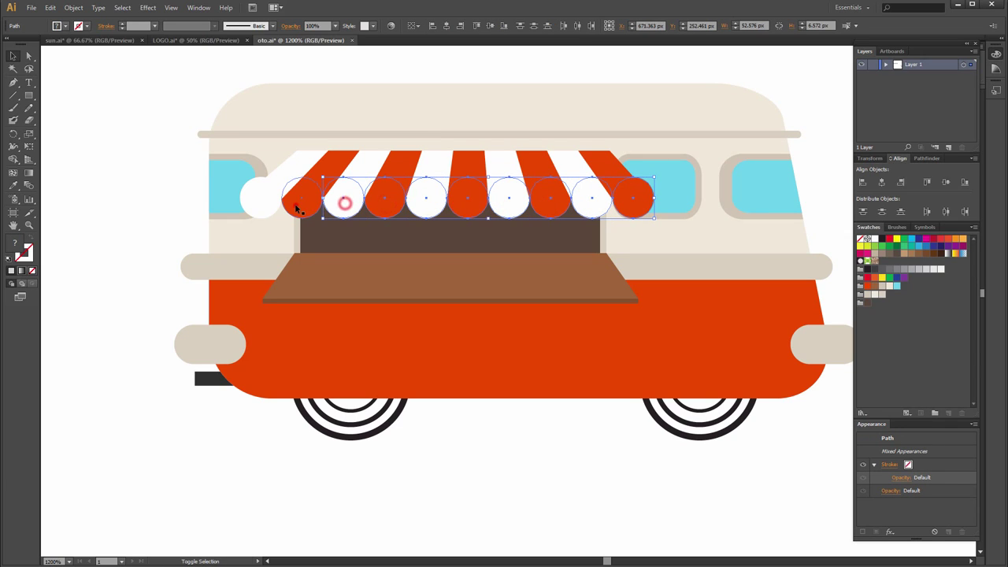
- Cut the nine selected circles in half with a straight horizontal Eraser stroke along the awning's lower edge
left_click(29, 119)
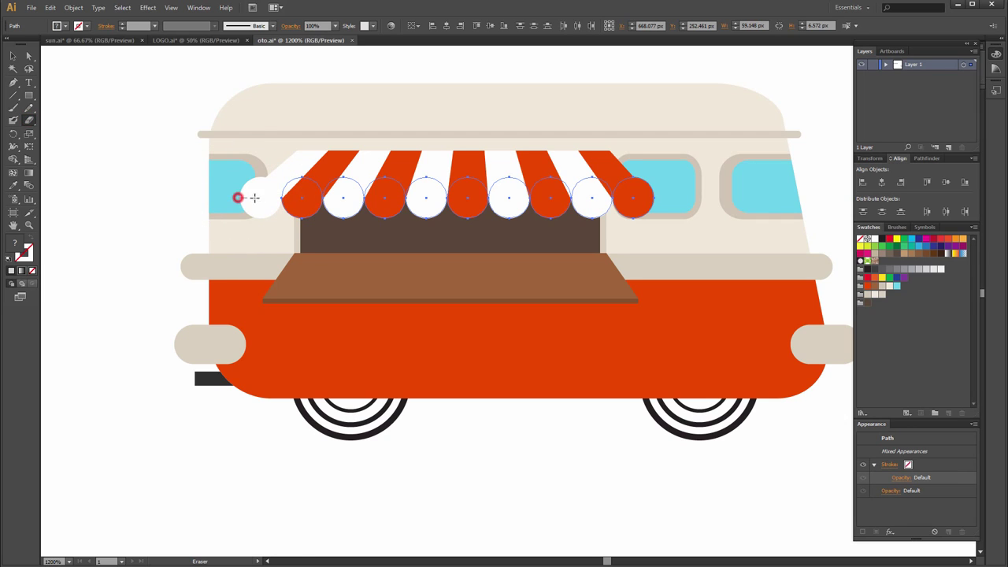
left_click_drag(237, 197, 688, 196)
scroll(326, 204, "up", 2)
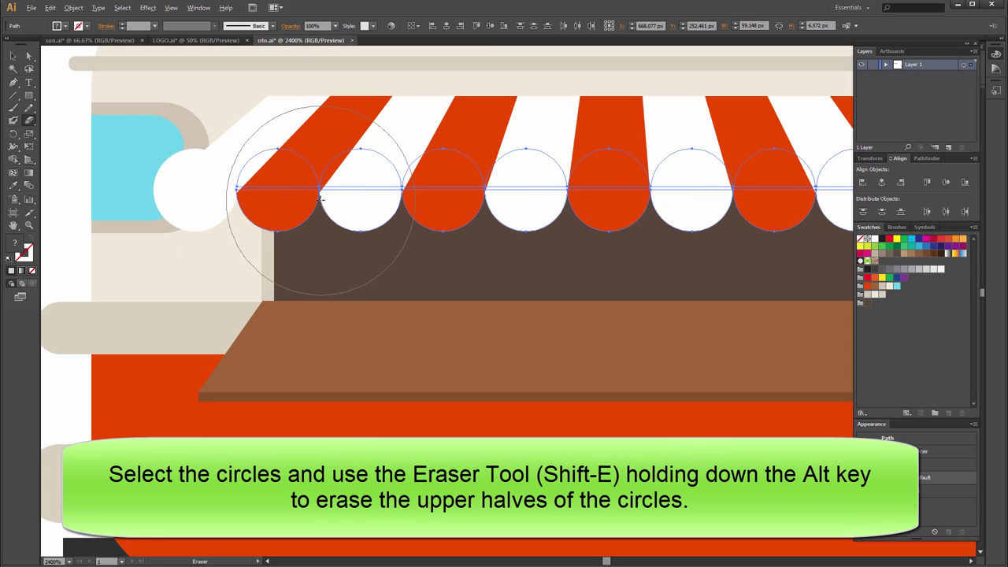
key("b")
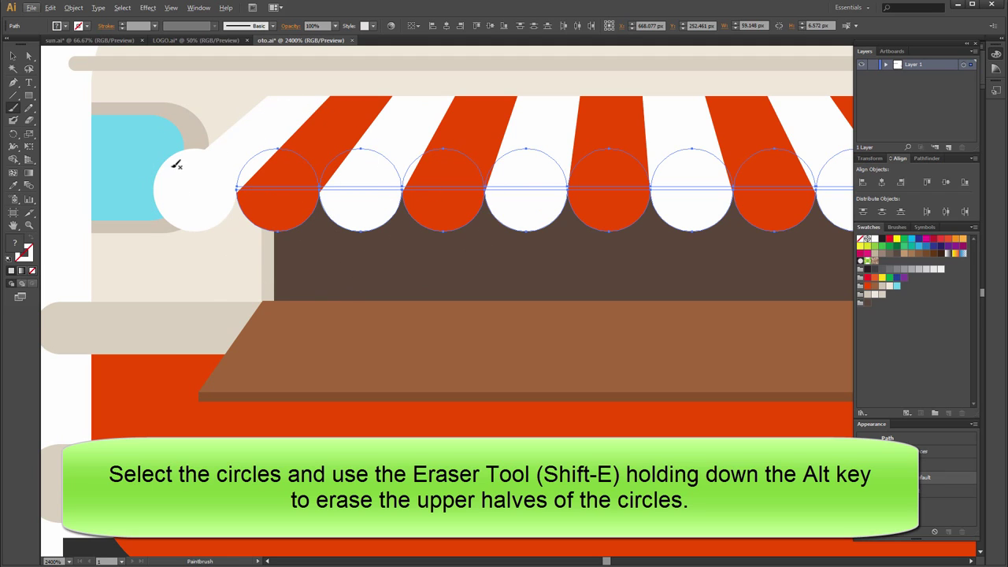
- Delete the upper half of the rightmost red circle so nothing overhangs the awning's slanted edge
scroll(176, 164, "down", 2)
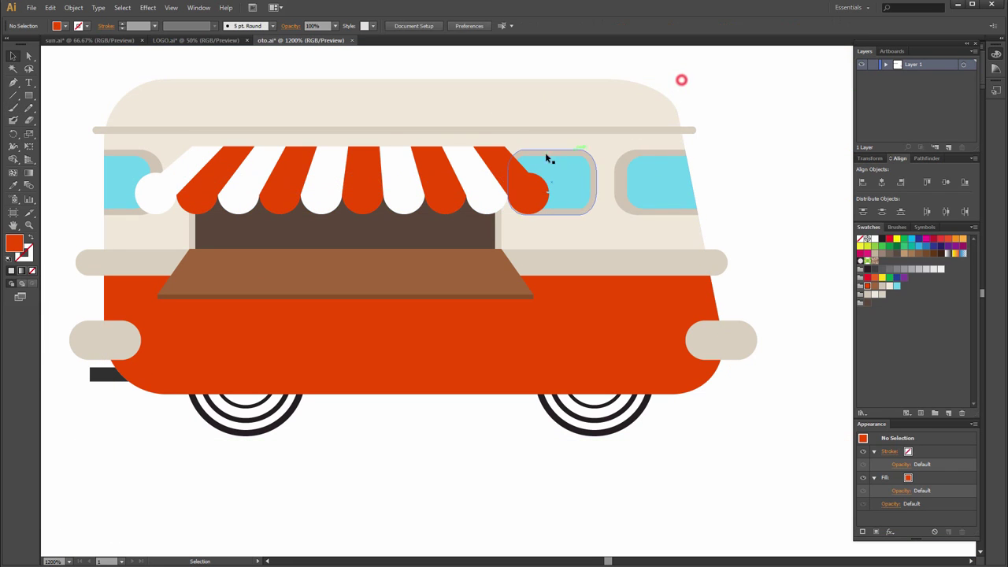
left_click(542, 192)
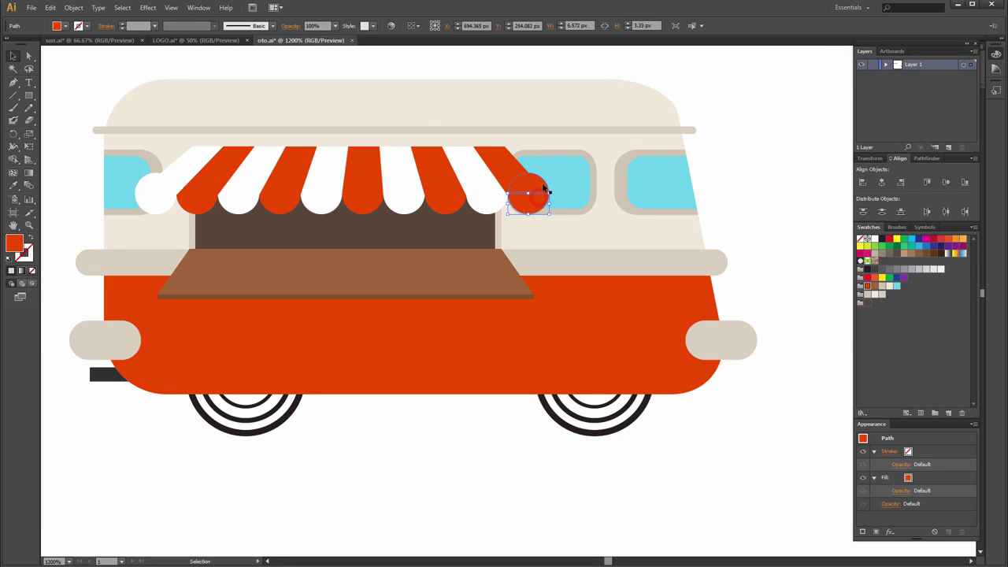
key("Delete")
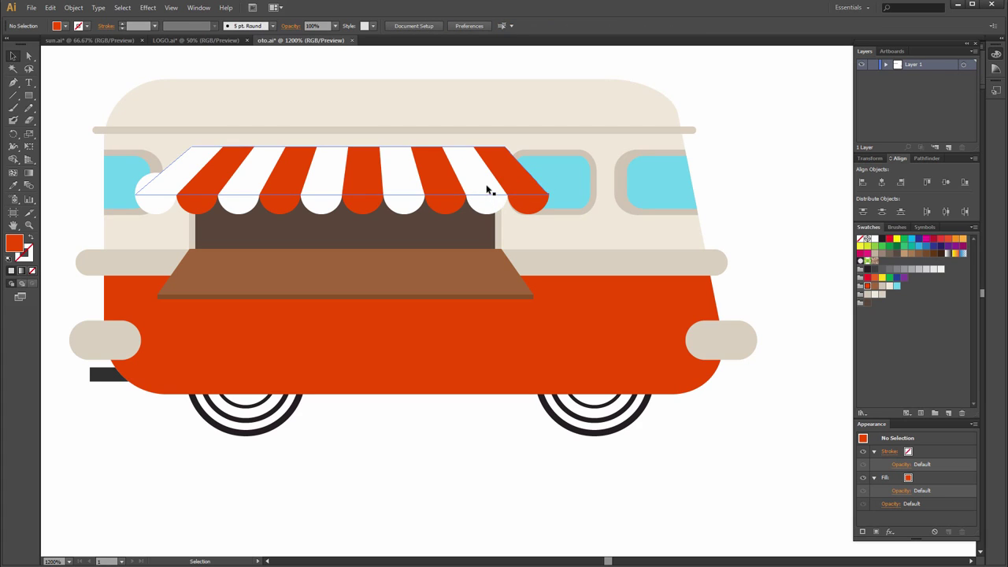
- Cut the leftmost white circle in half with a straight horizontal Eraser stroke at the awning's lower edge
left_click(147, 189)
left_click(154, 203)
key("ctrl+plus")
key("ctrl+plus")
key("ctrl+plus")
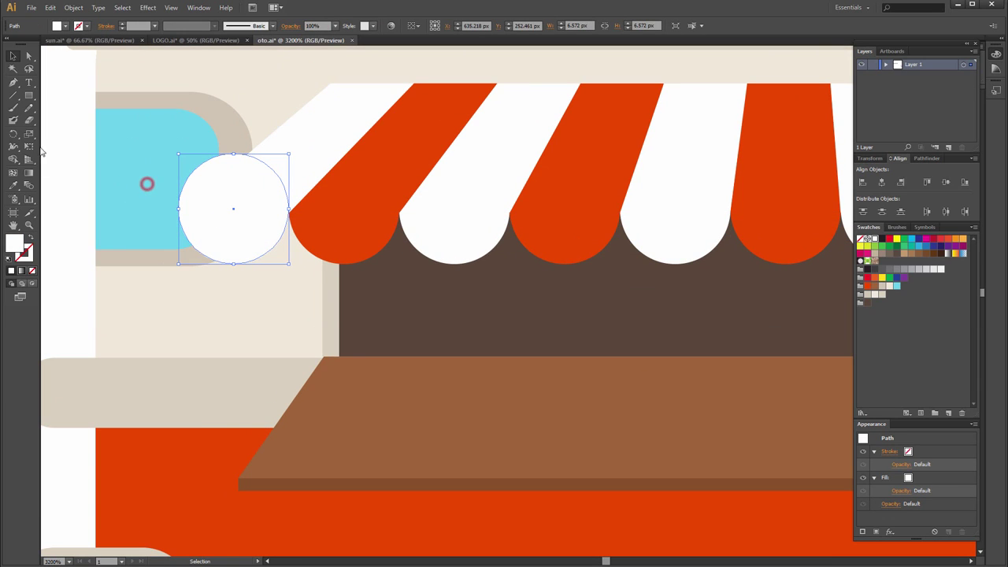
left_click(29, 119)
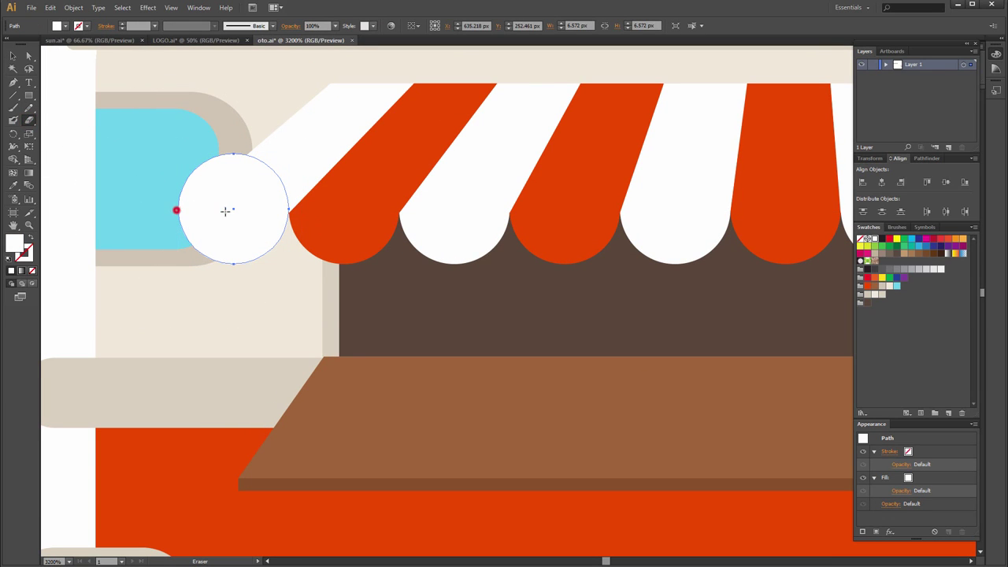
left_click_drag(291, 208, 293, 210)
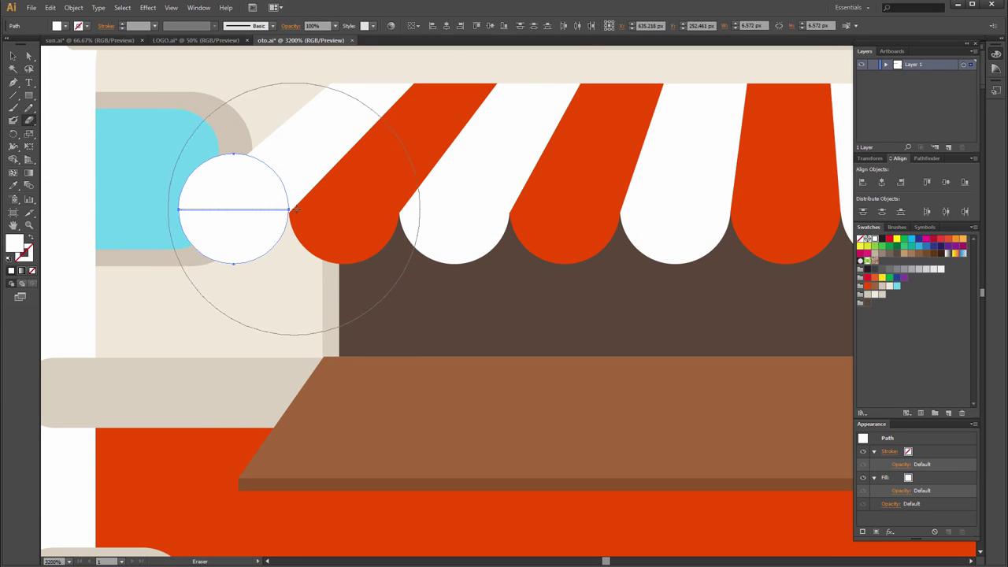
- Delete the upper half of the leftmost white circle that overhangs the awning's slanted edge
key("v")
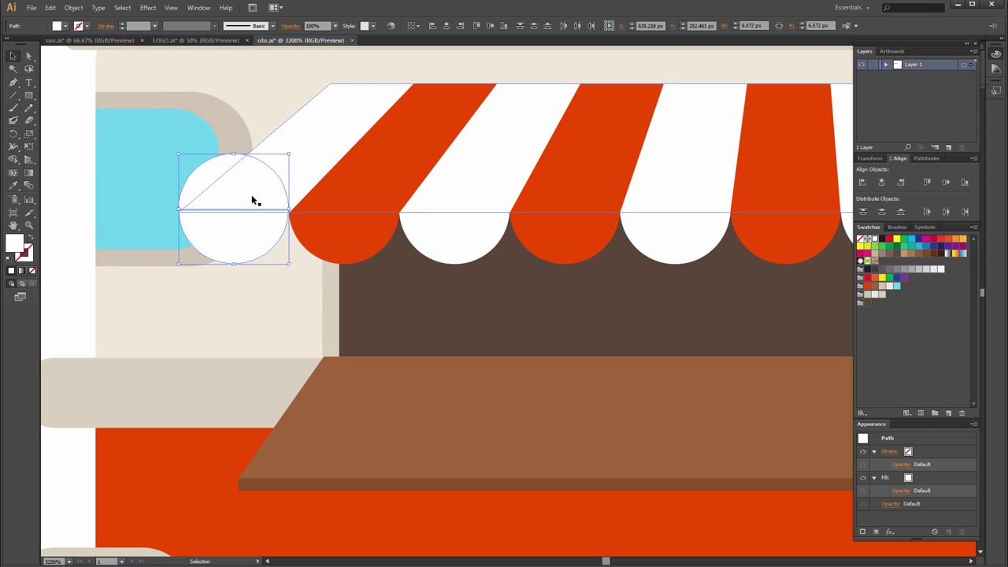
left_click(74, 166)
left_click(252, 184)
left_click(203, 171)
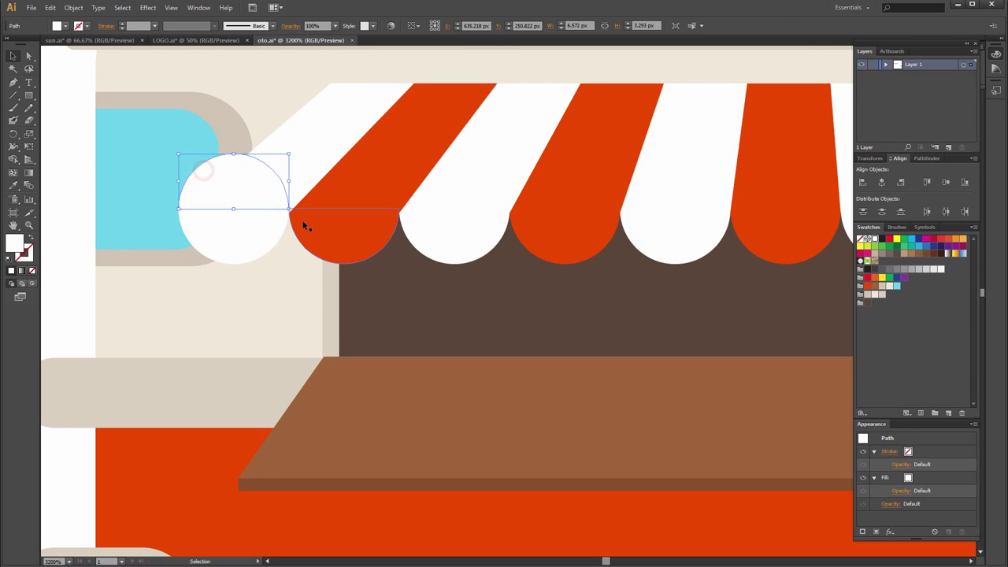
- Move the leftmost white half-circle about 0.06 px right and 0.14 px down to fit its stripe end, and deselect it
left_click(222, 236)
left_click(236, 236, "ctrl")
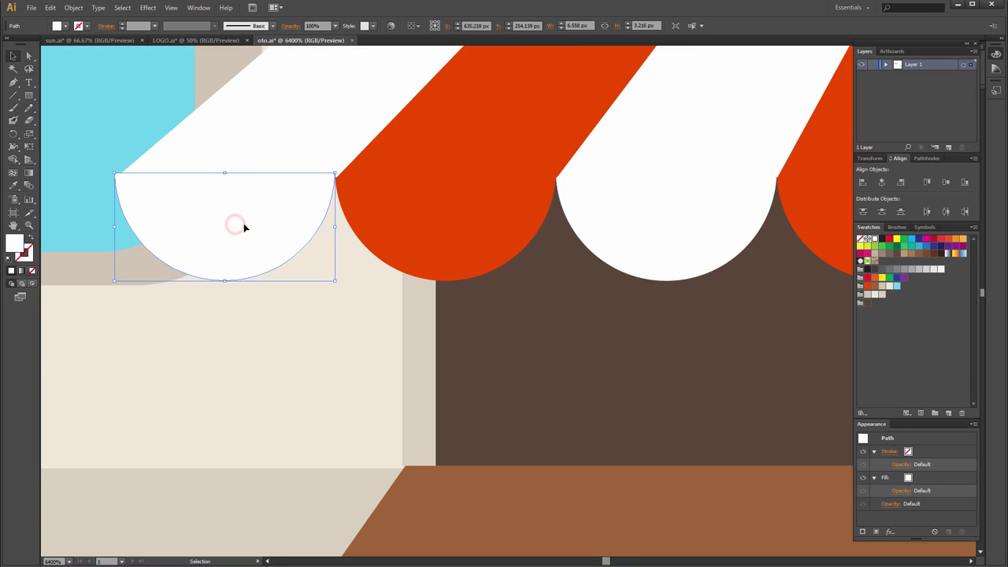
left_click_drag(234, 225, 247, 228)
scroll(321, 234, "down", 2)
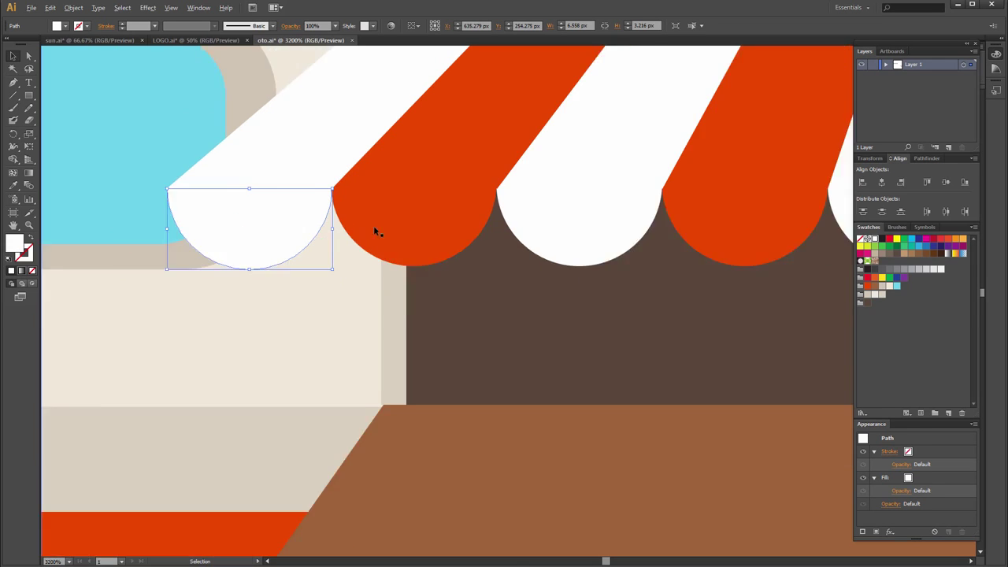
left_click(396, 220)
left_click(122, 217)
scroll(122, 216, "down", 4)
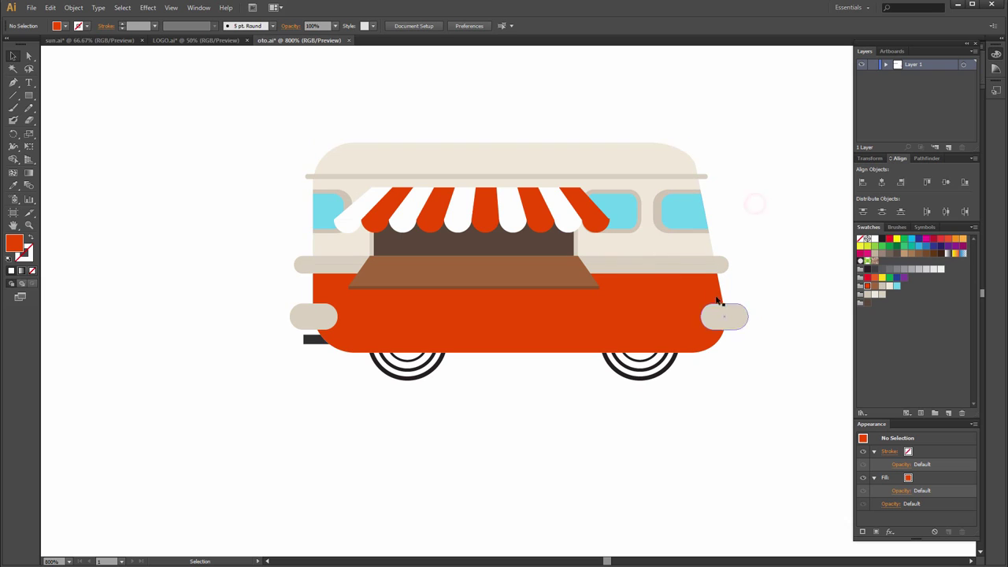
- Move the rightmost red half-circle straight down about 0.25 px to align with the end of its stripe
scroll(600, 233, "up", 4)
scroll(601, 233, "up", 1)
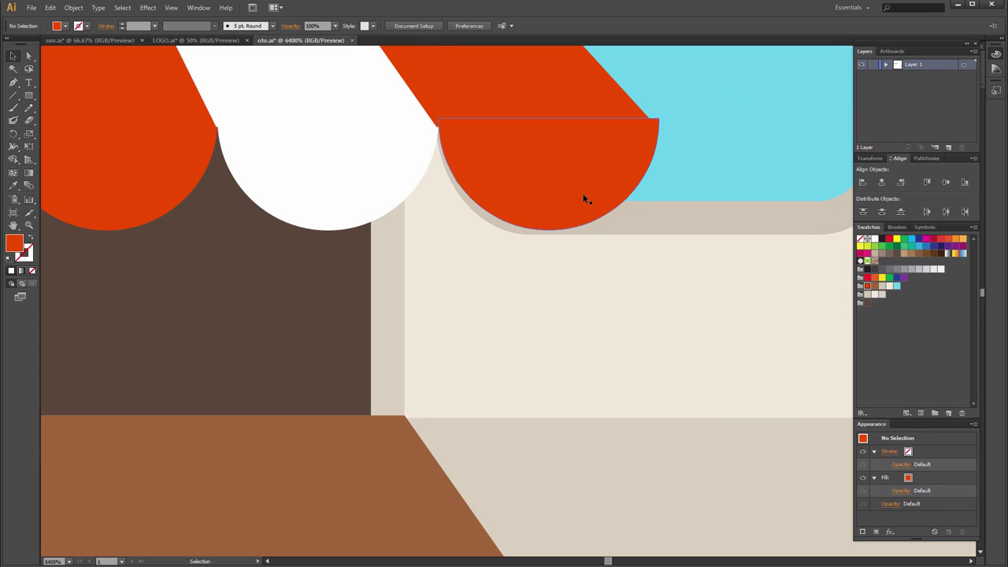
left_click(582, 191)
left_click_drag(575, 189, 573, 192)
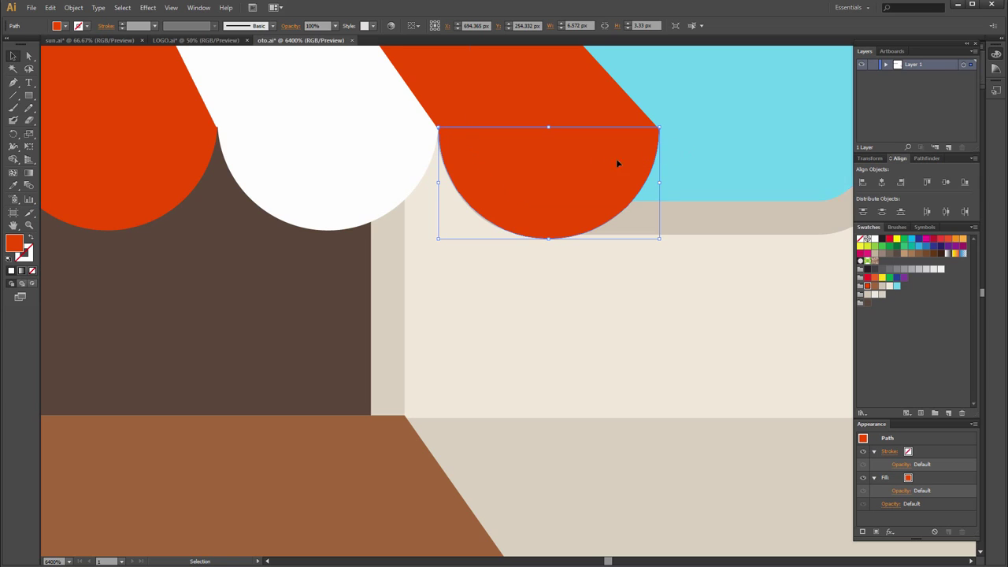
- Move the white half-circle beside the rightmost red one about 0.25 px down and 0.03 px left to its stripe end
scroll(354, 196, "down", 1)
left_click(350, 192)
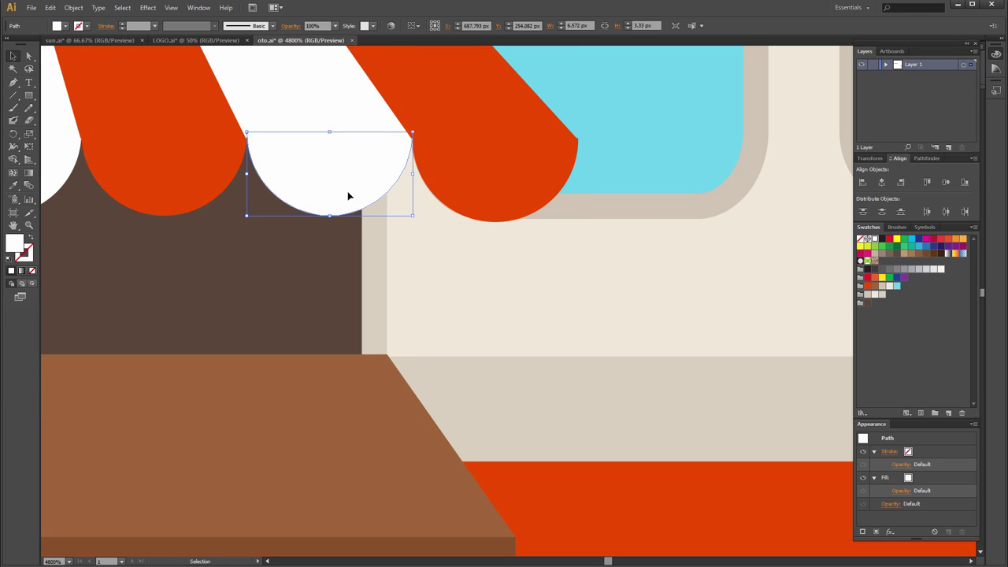
left_click_drag(348, 195, 349, 201)
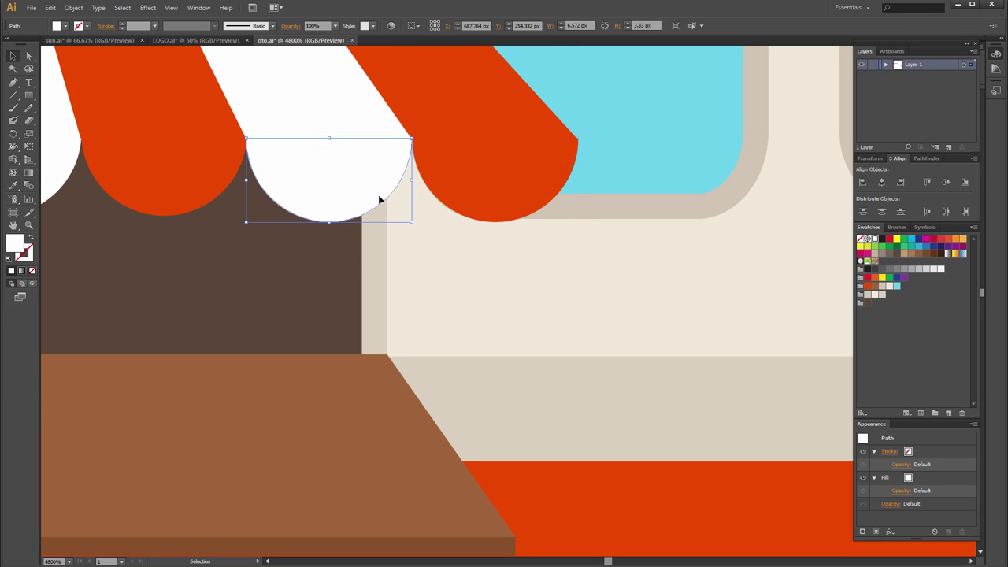
- Try nudging the second half-circle from the awning's right end up and down to refine its fit with the stripe
scroll(381, 197, "up", 1)
scroll(344, 200, "left", 2)
left_click(692, 158)
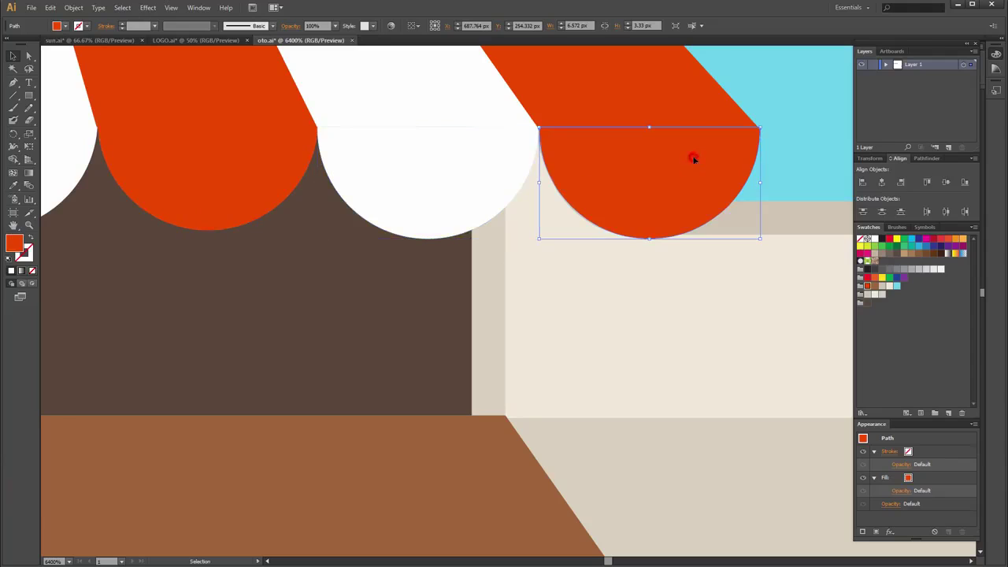
left_click(439, 191)
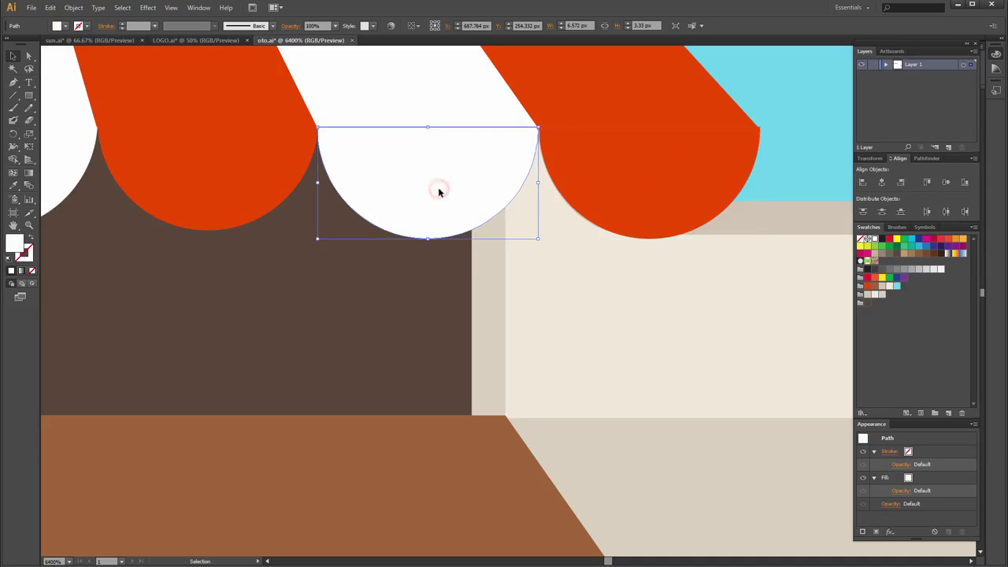
key("Up")
key("Down")
left_click_drag(430, 160, 430, 161)
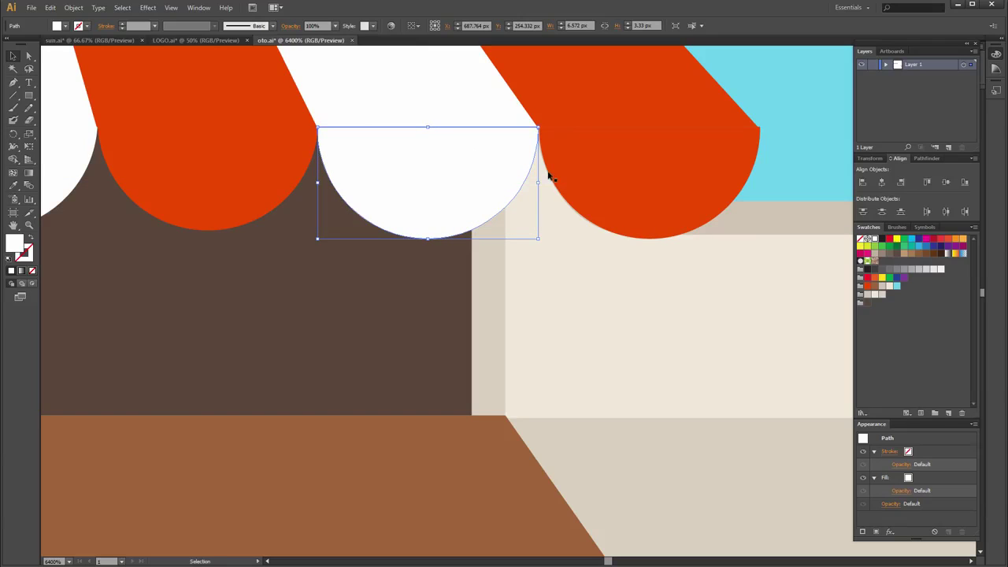
left_click(601, 175)
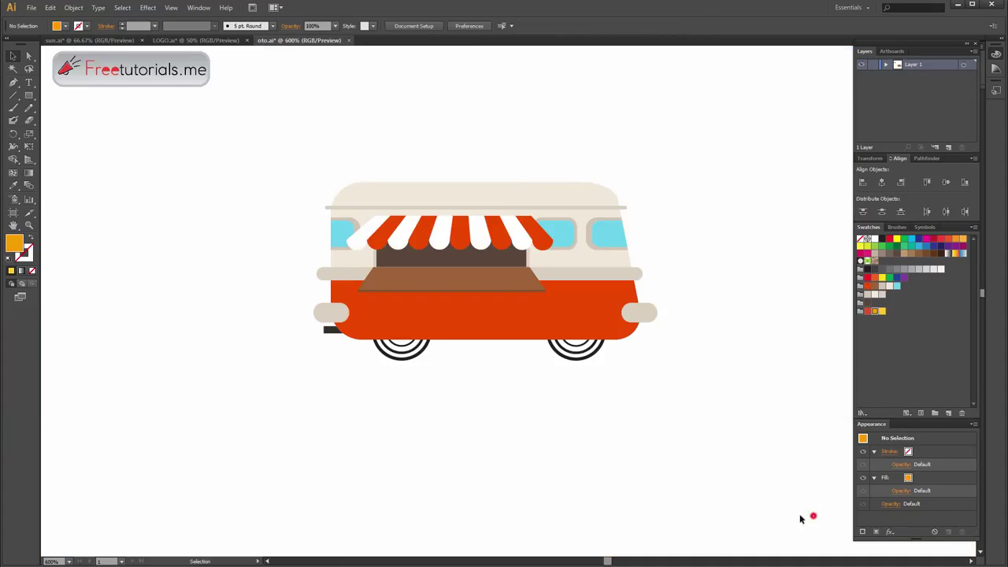